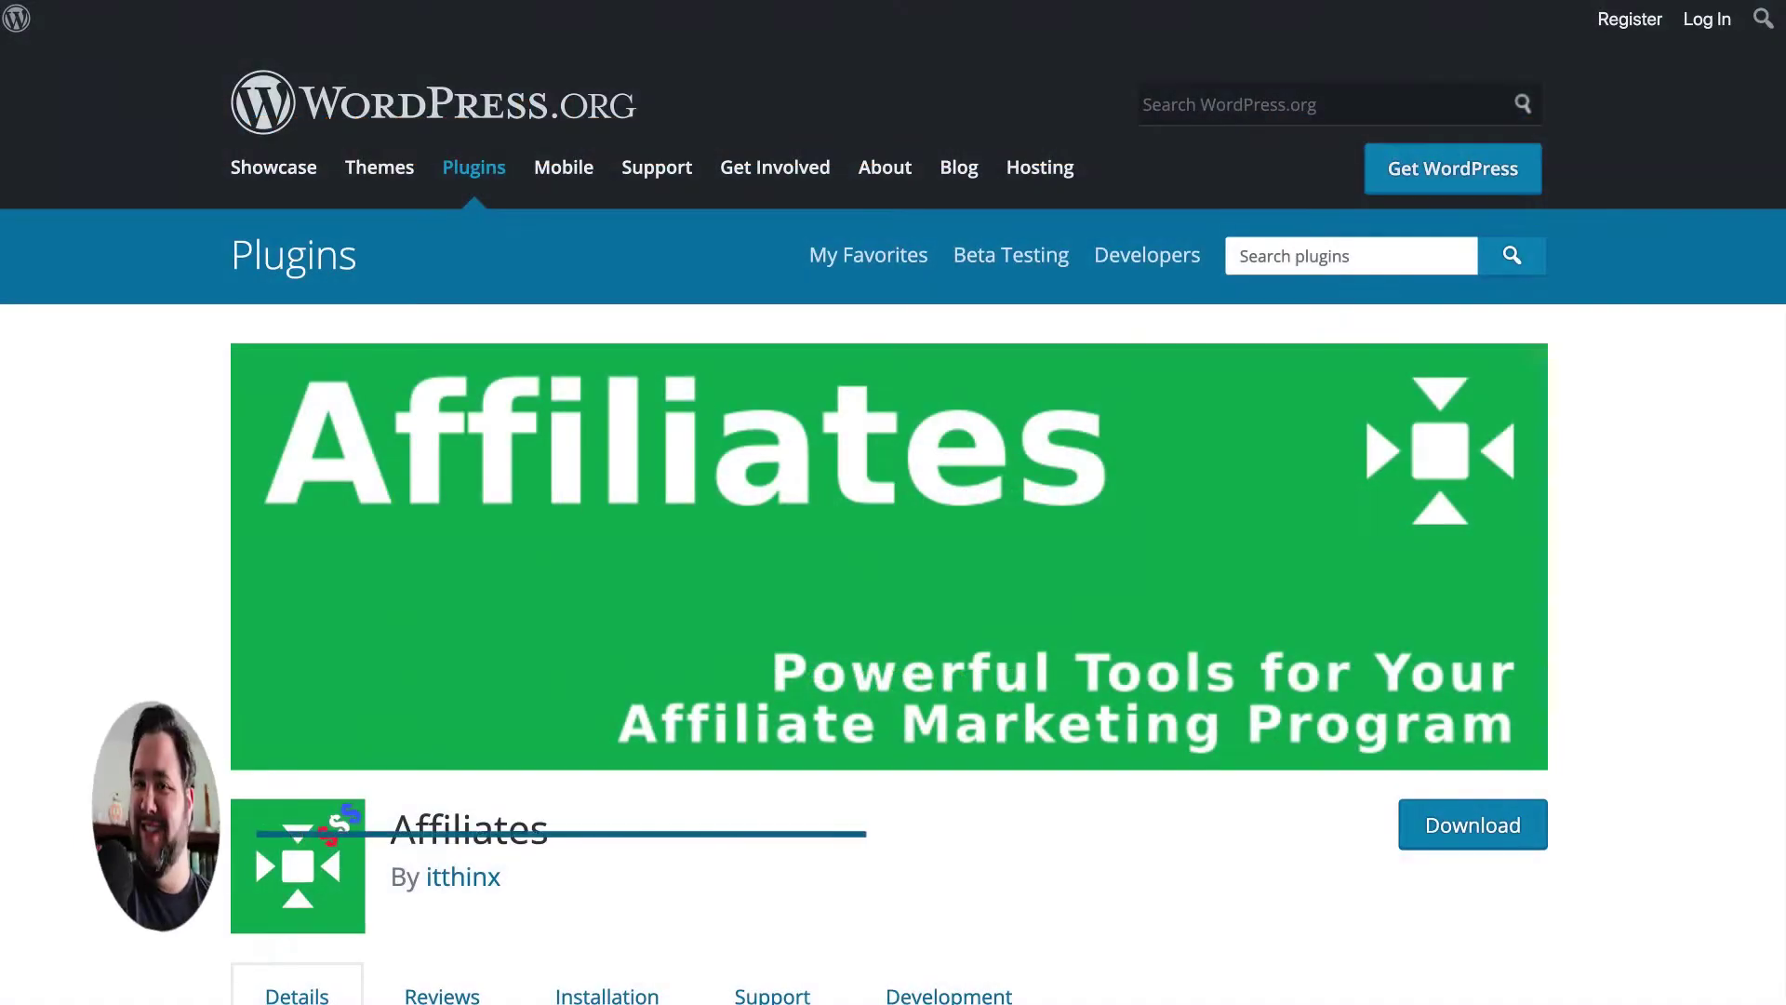
Step: Read through the Affiliates plugin's description, ratings and support info on WordPress.org
scroll(893, 502, down, 3)
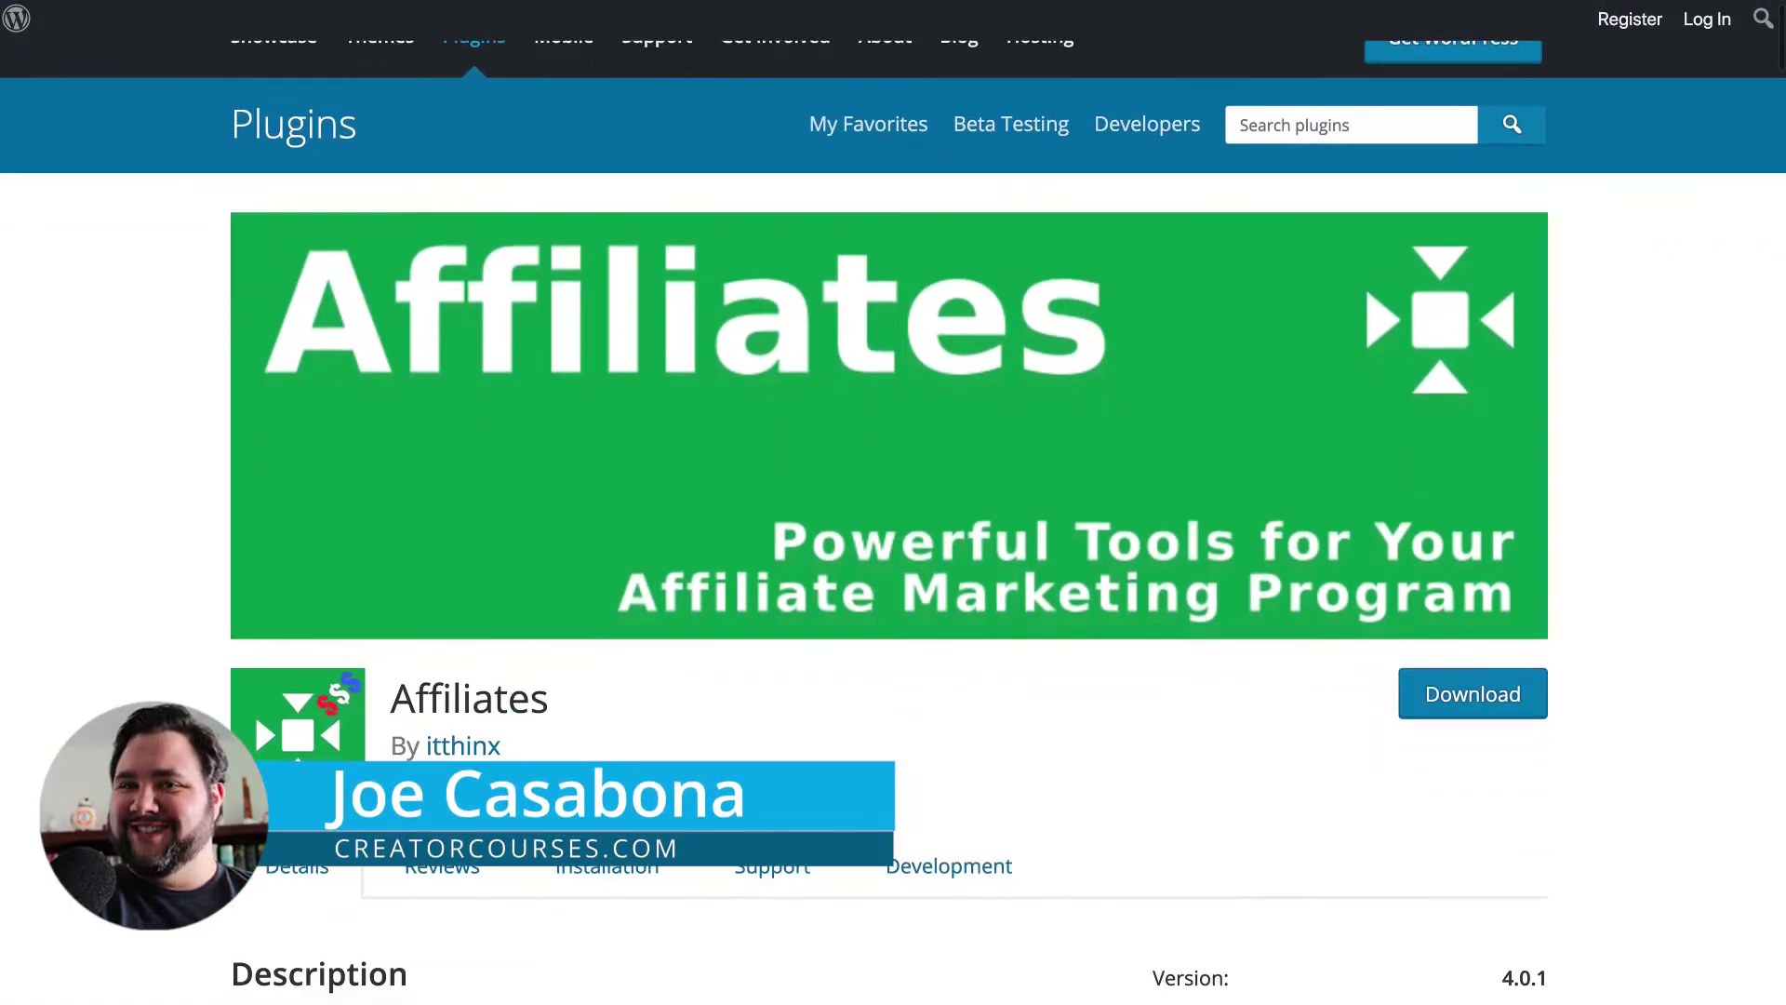
scroll(893, 502, down, 5)
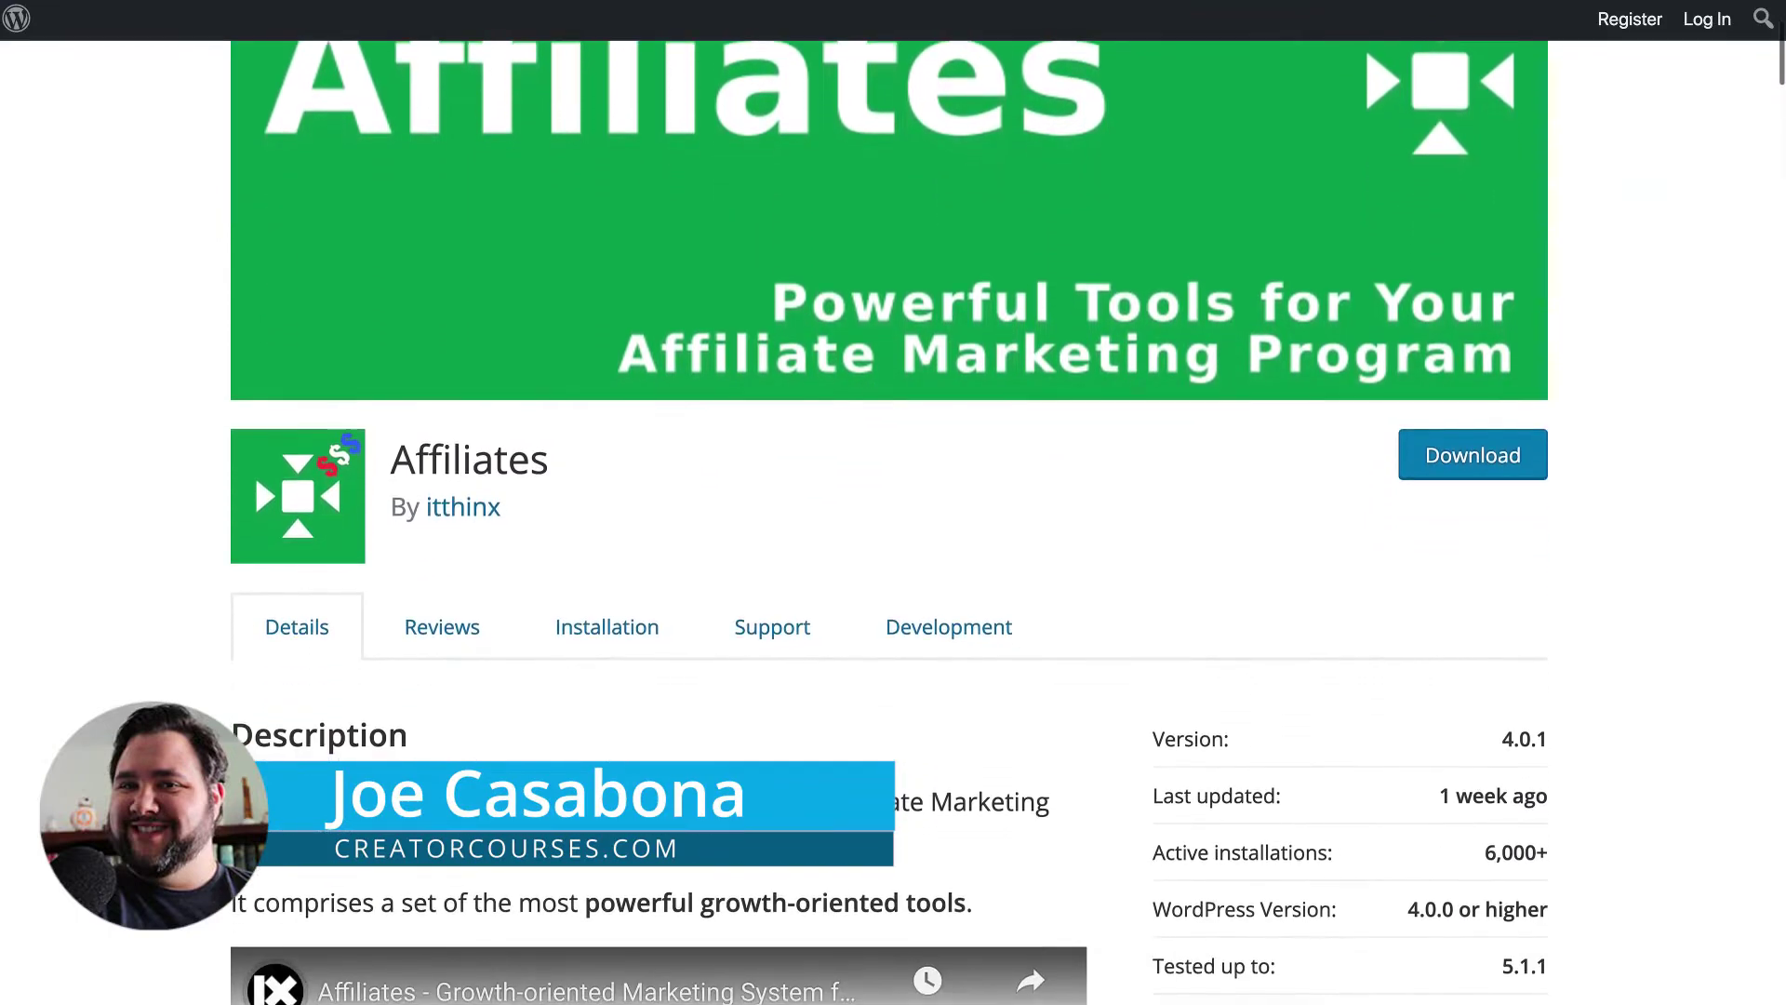
scroll(893, 502, down, 3)
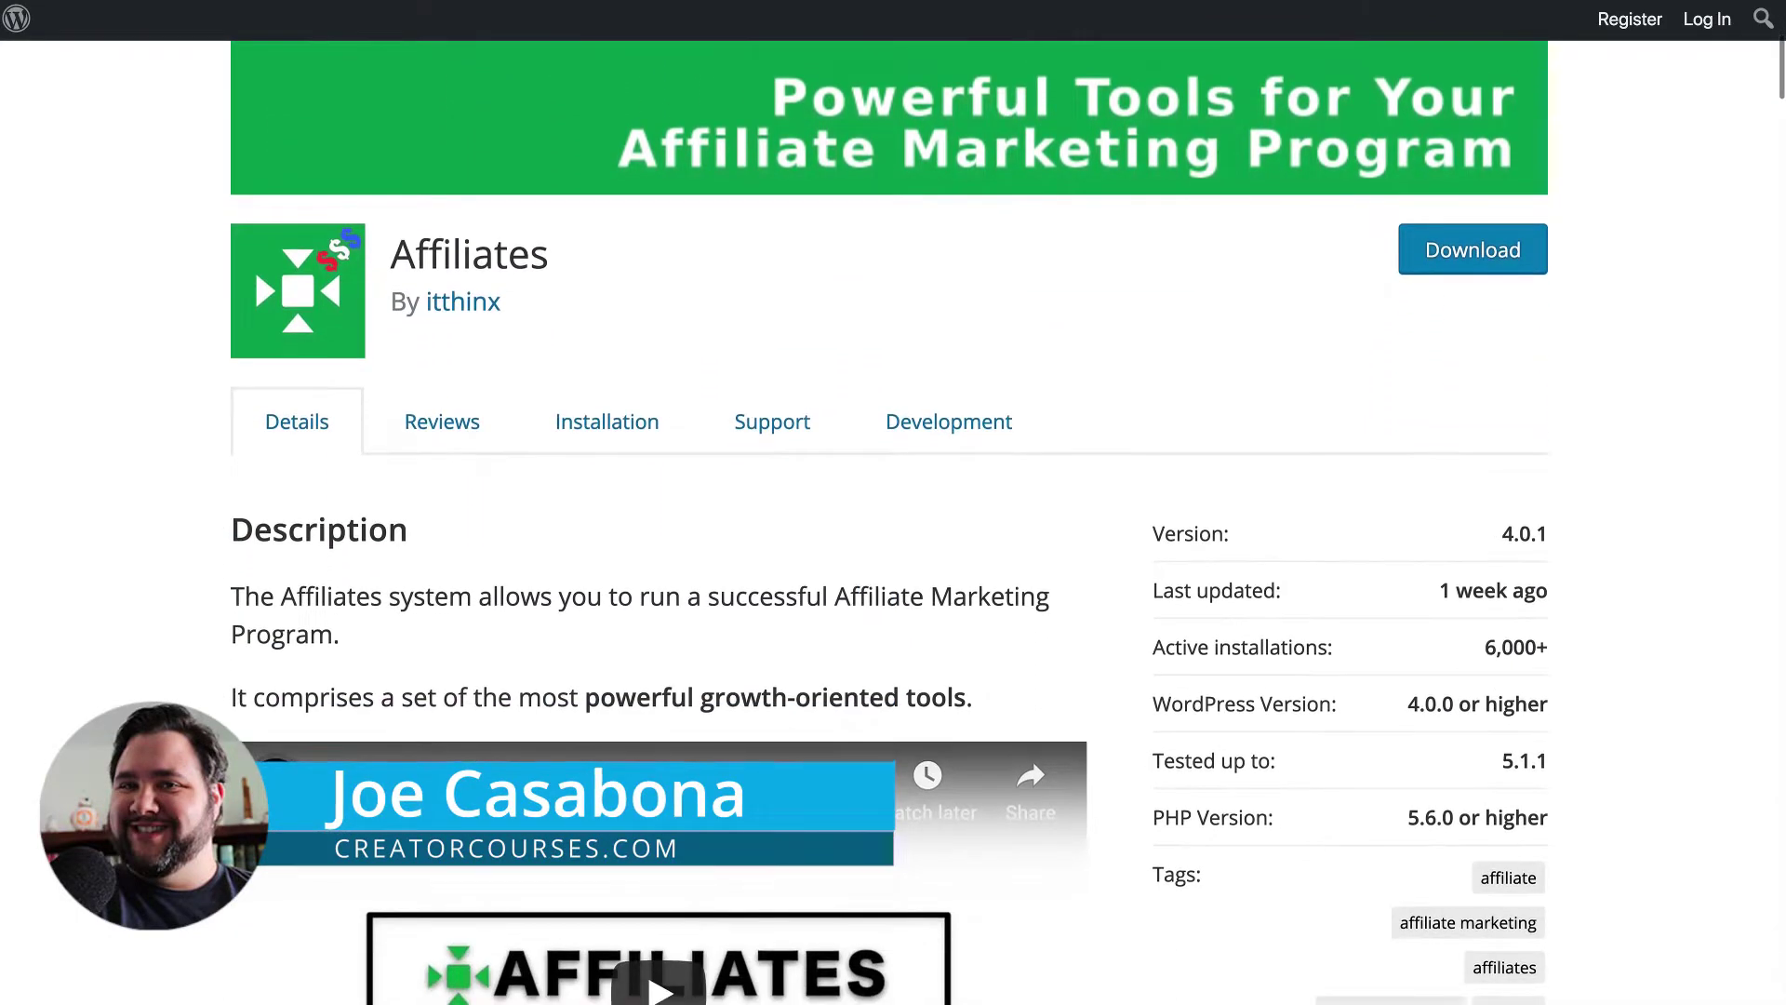
scroll(893, 502, down, 3)
scroll(893, 503, down, 2)
scroll(893, 502, down, 1)
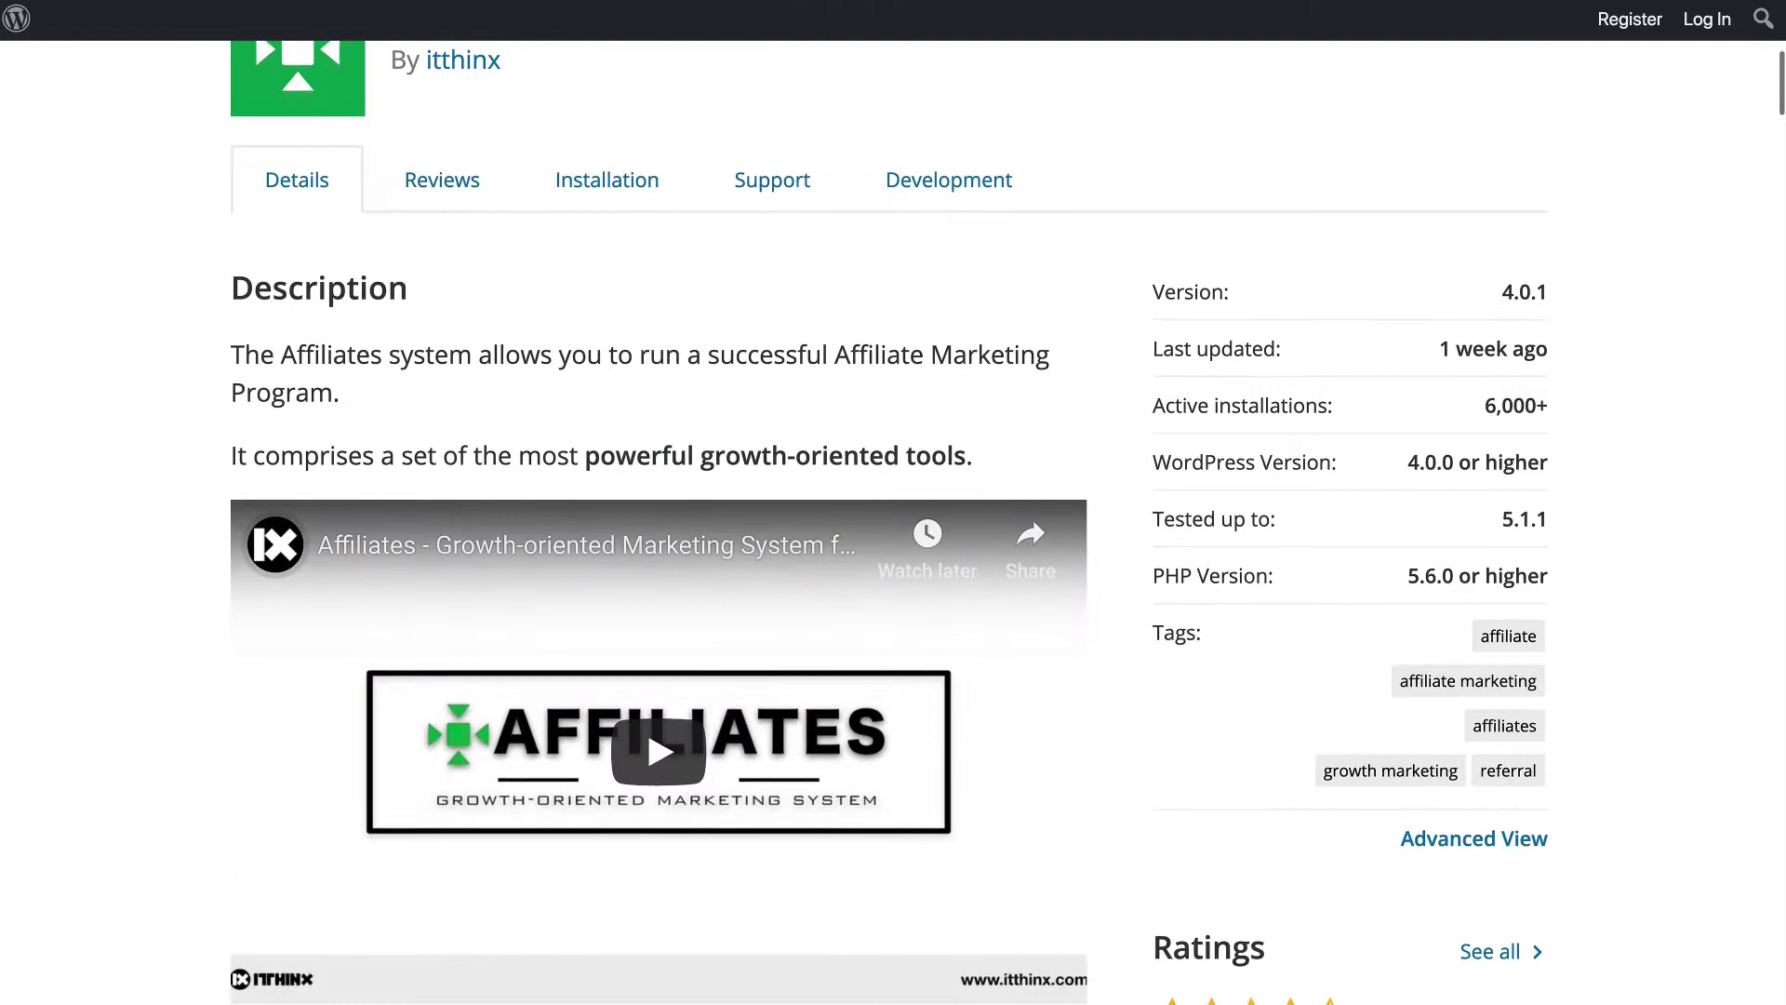
scroll(893, 502, down, 1)
scroll(893, 502, down, 2)
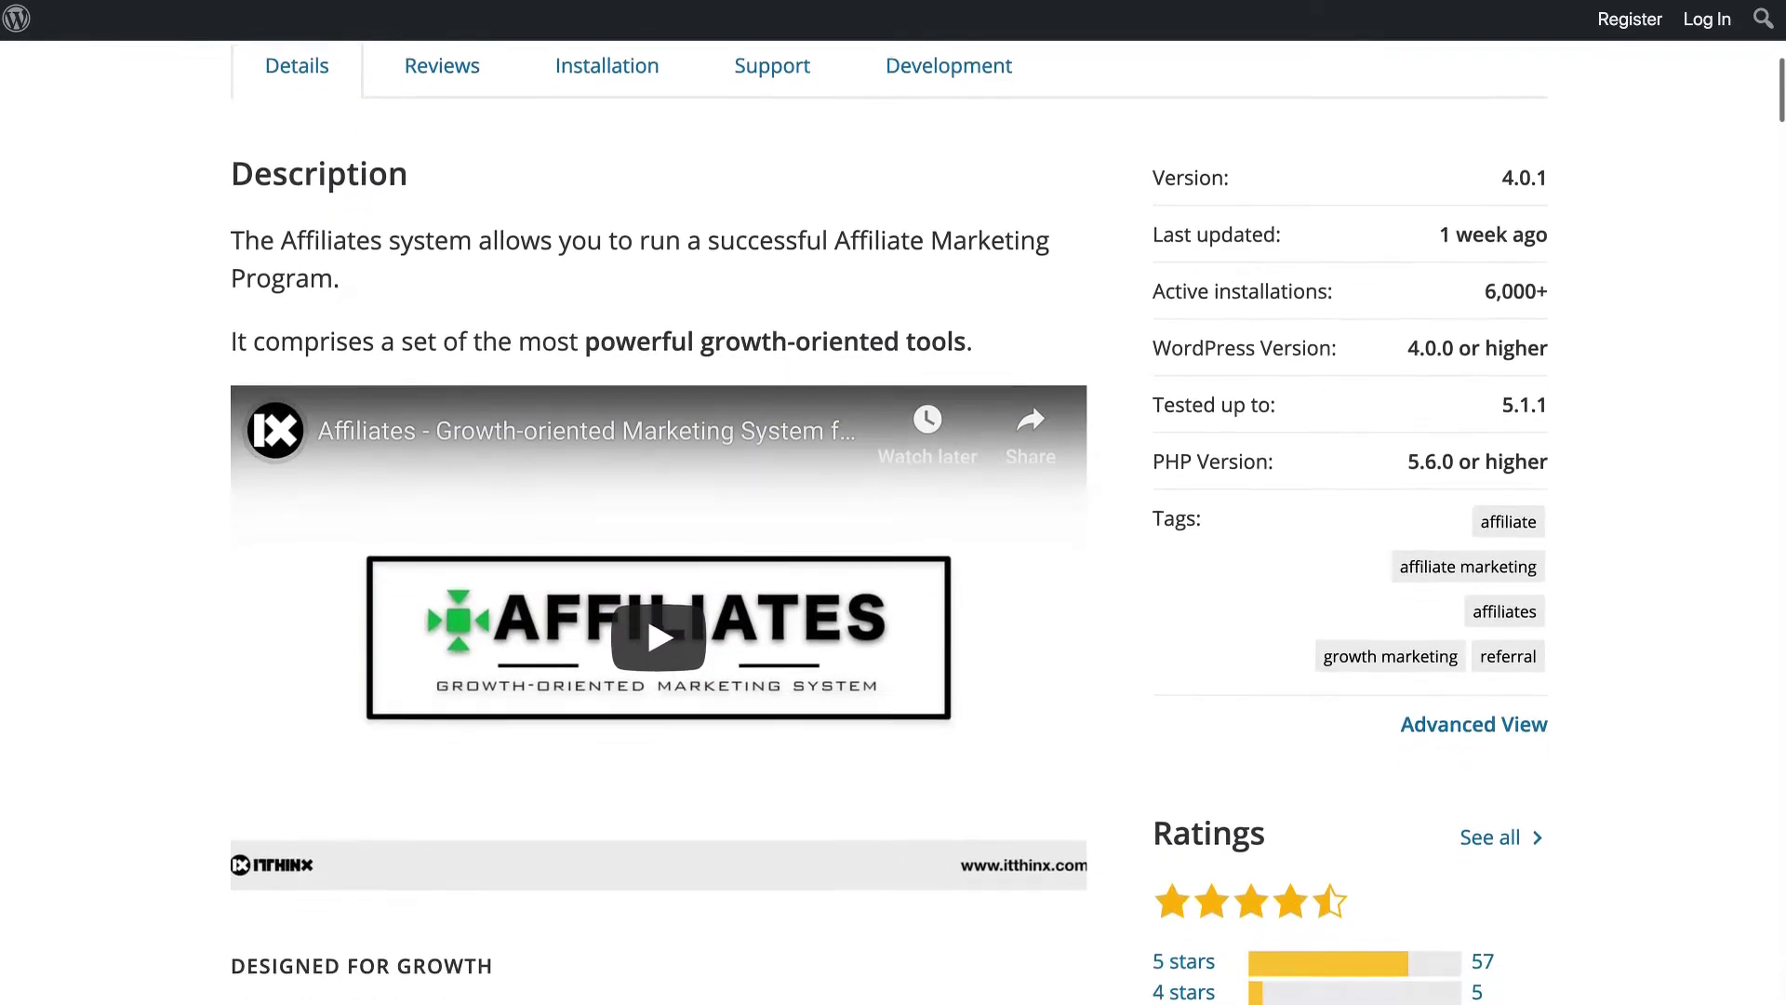
scroll(893, 502, down, 9)
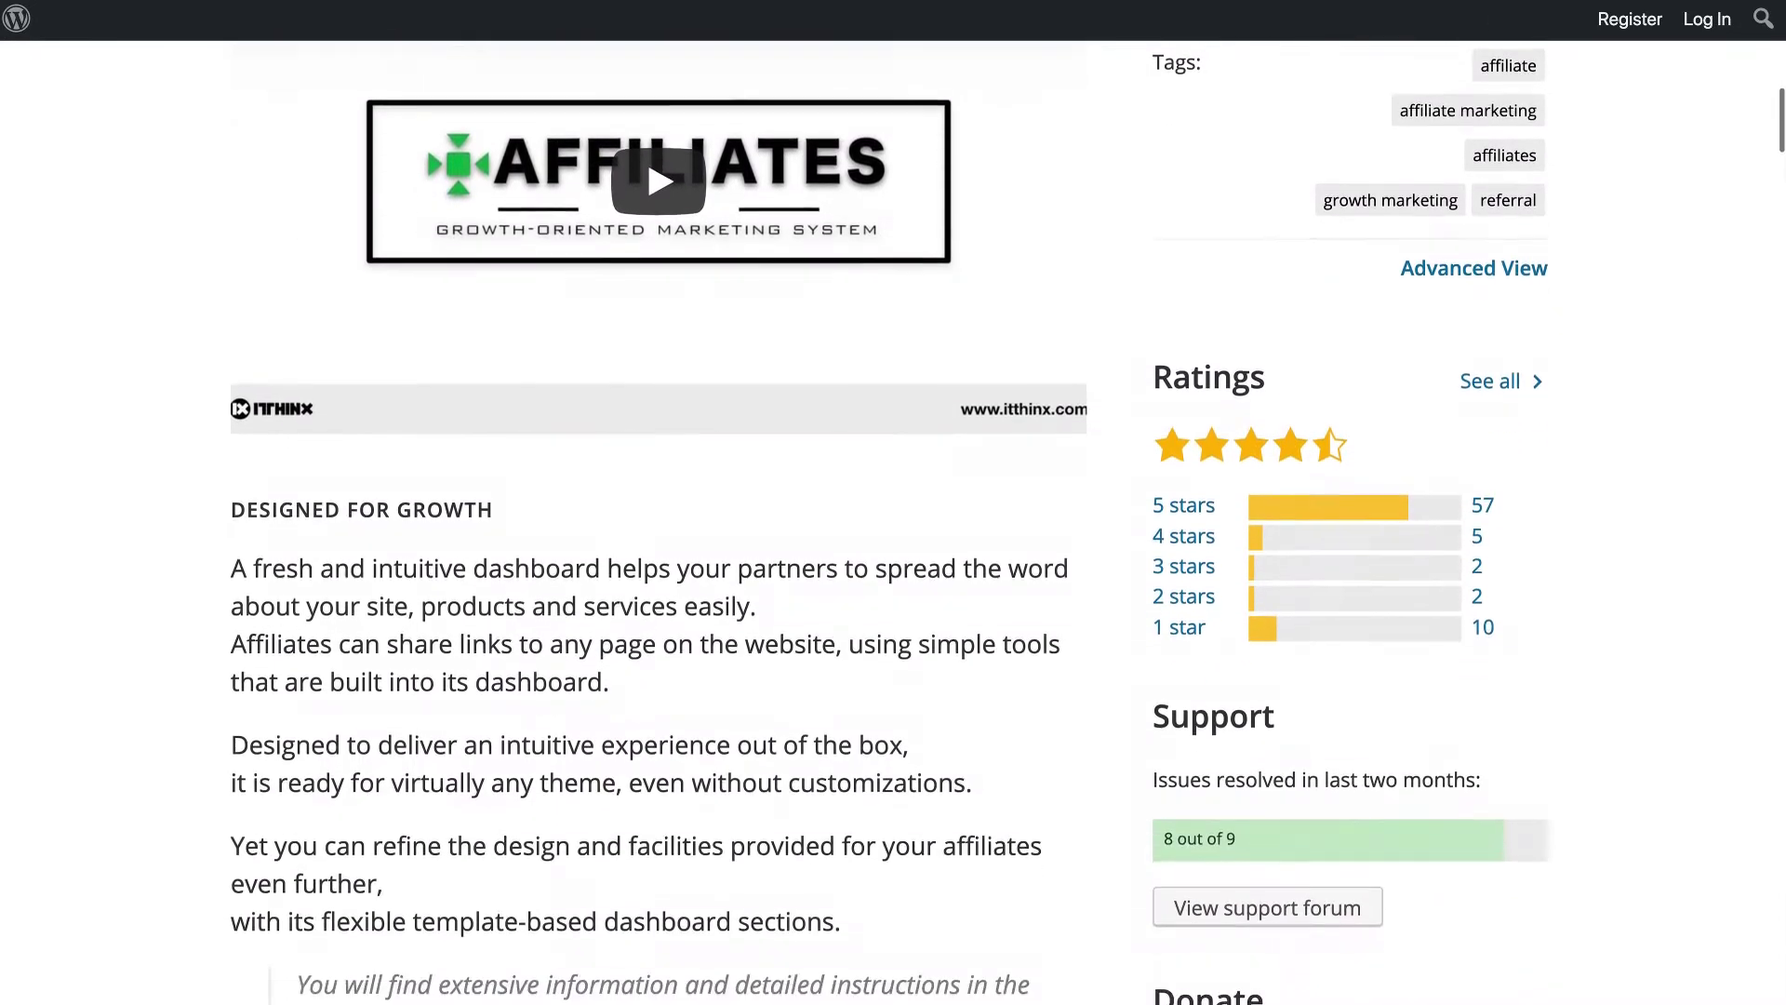
scroll(892, 502, down, 3)
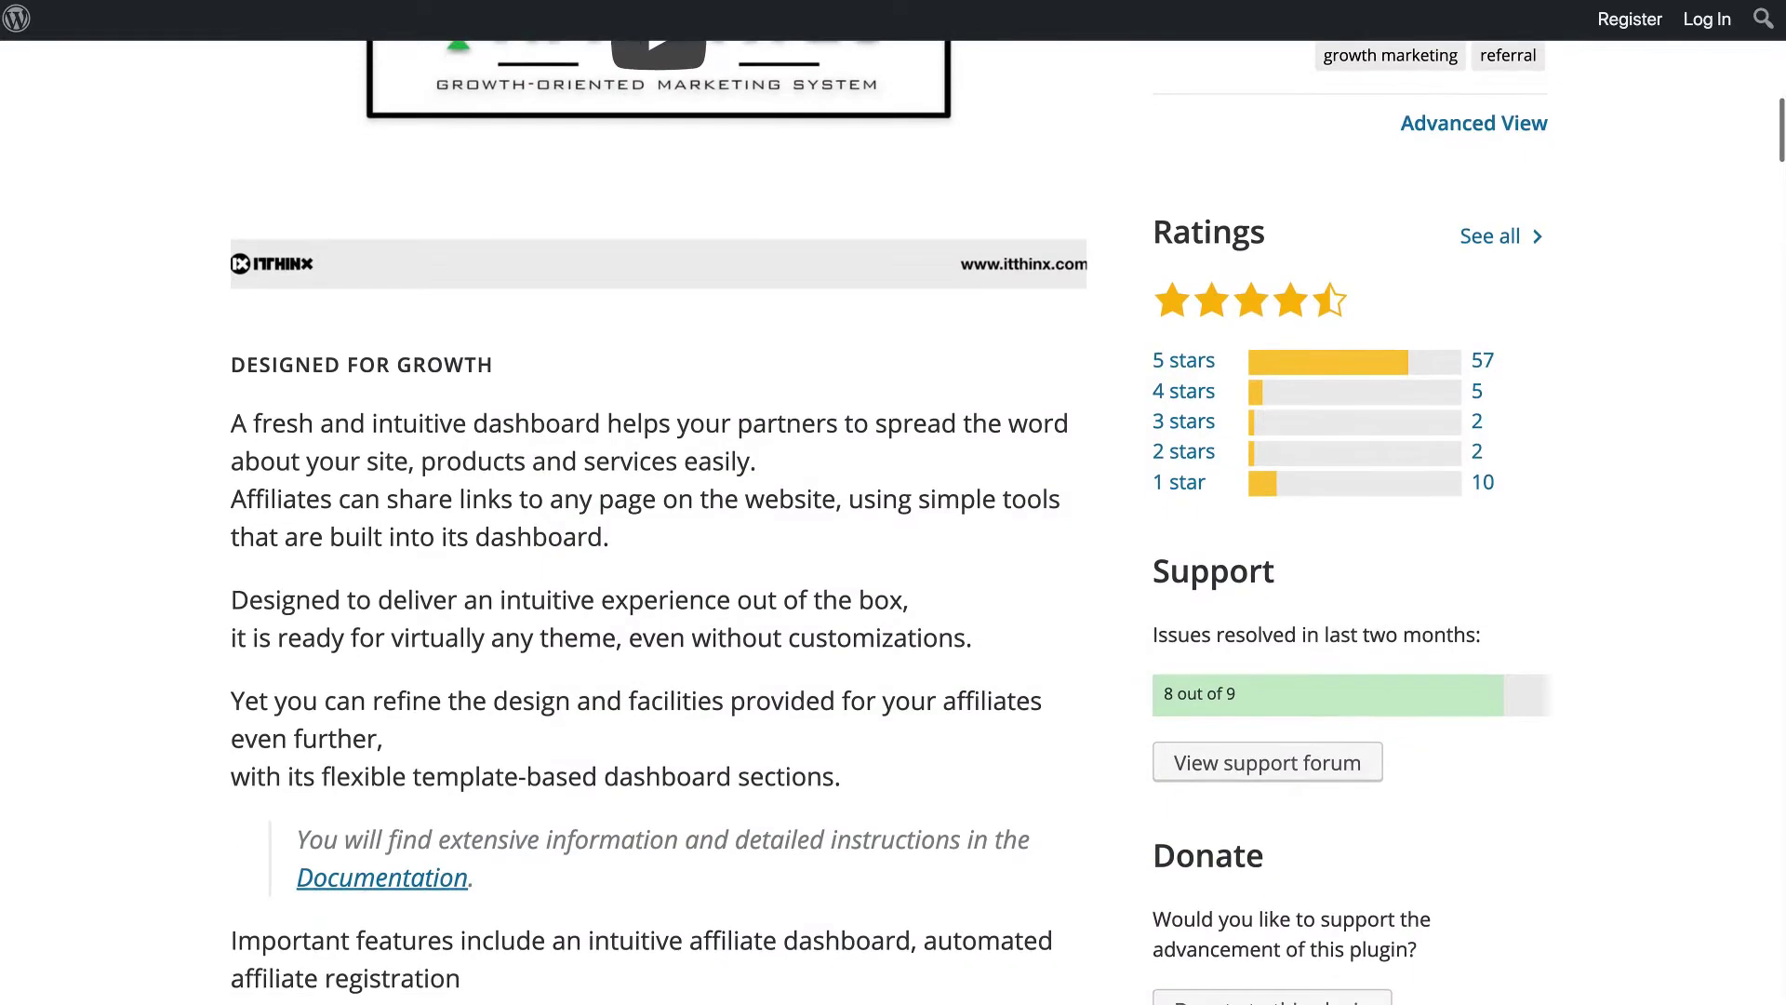
scroll(893, 502, down, 7)
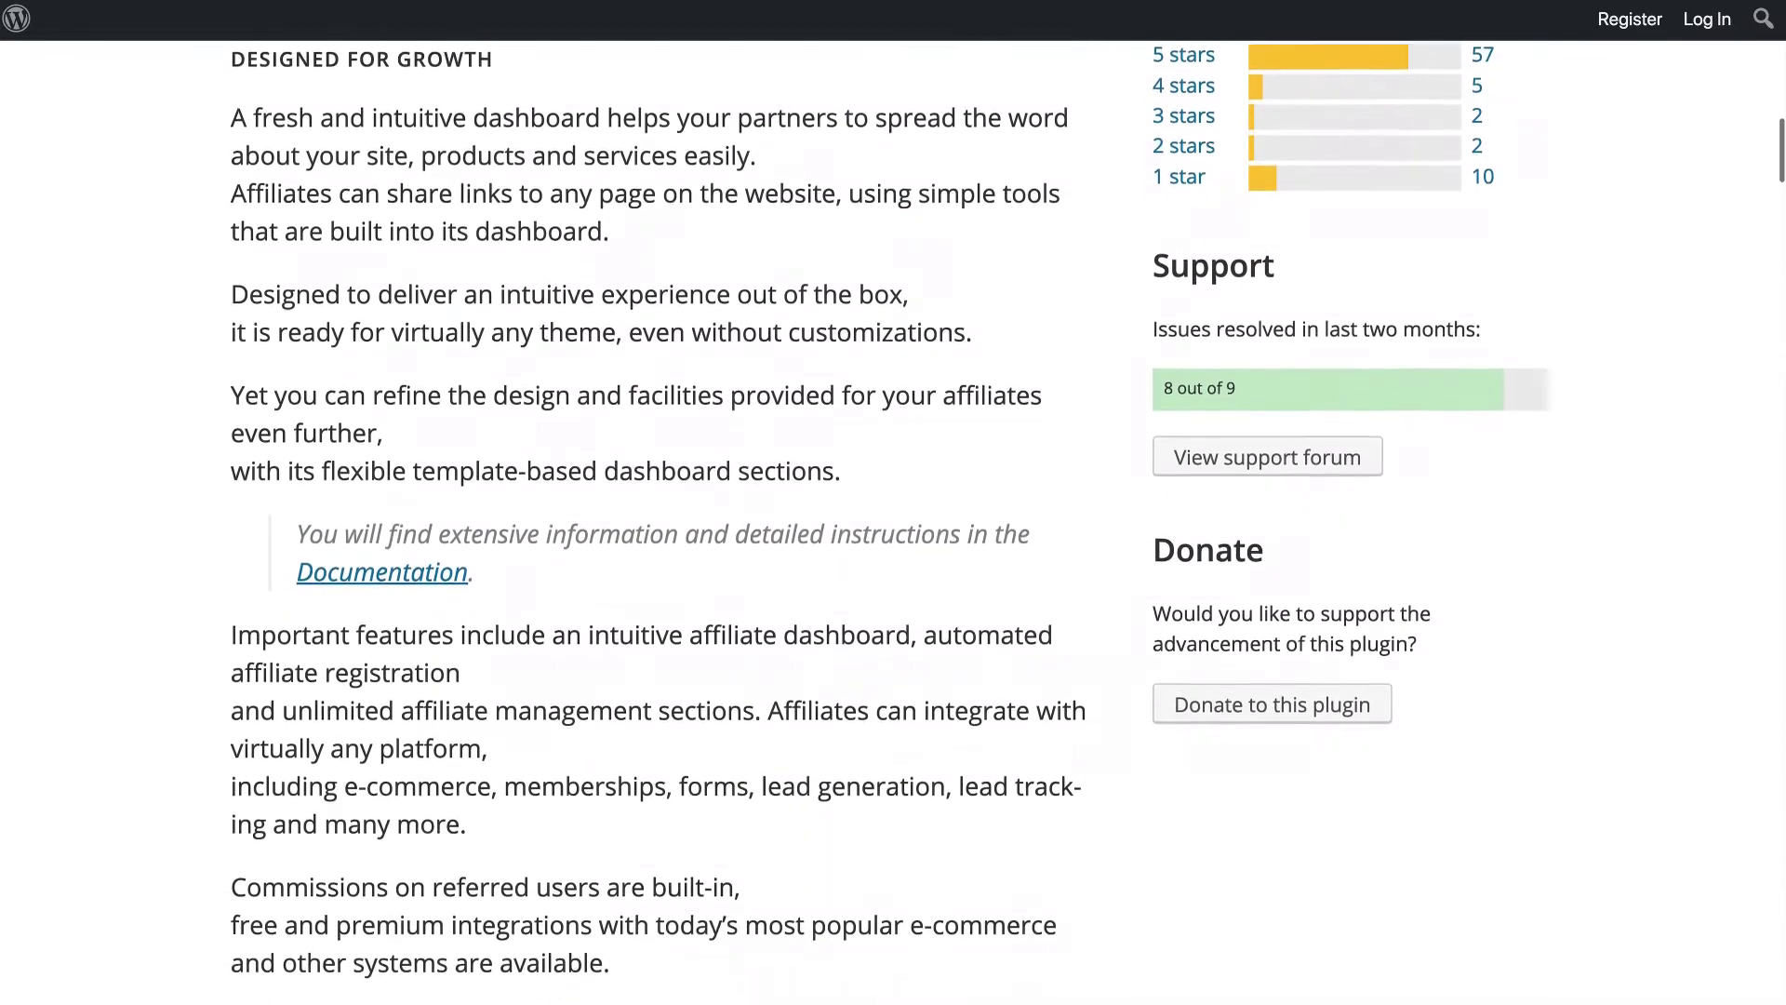
scroll(893, 503, down, 17)
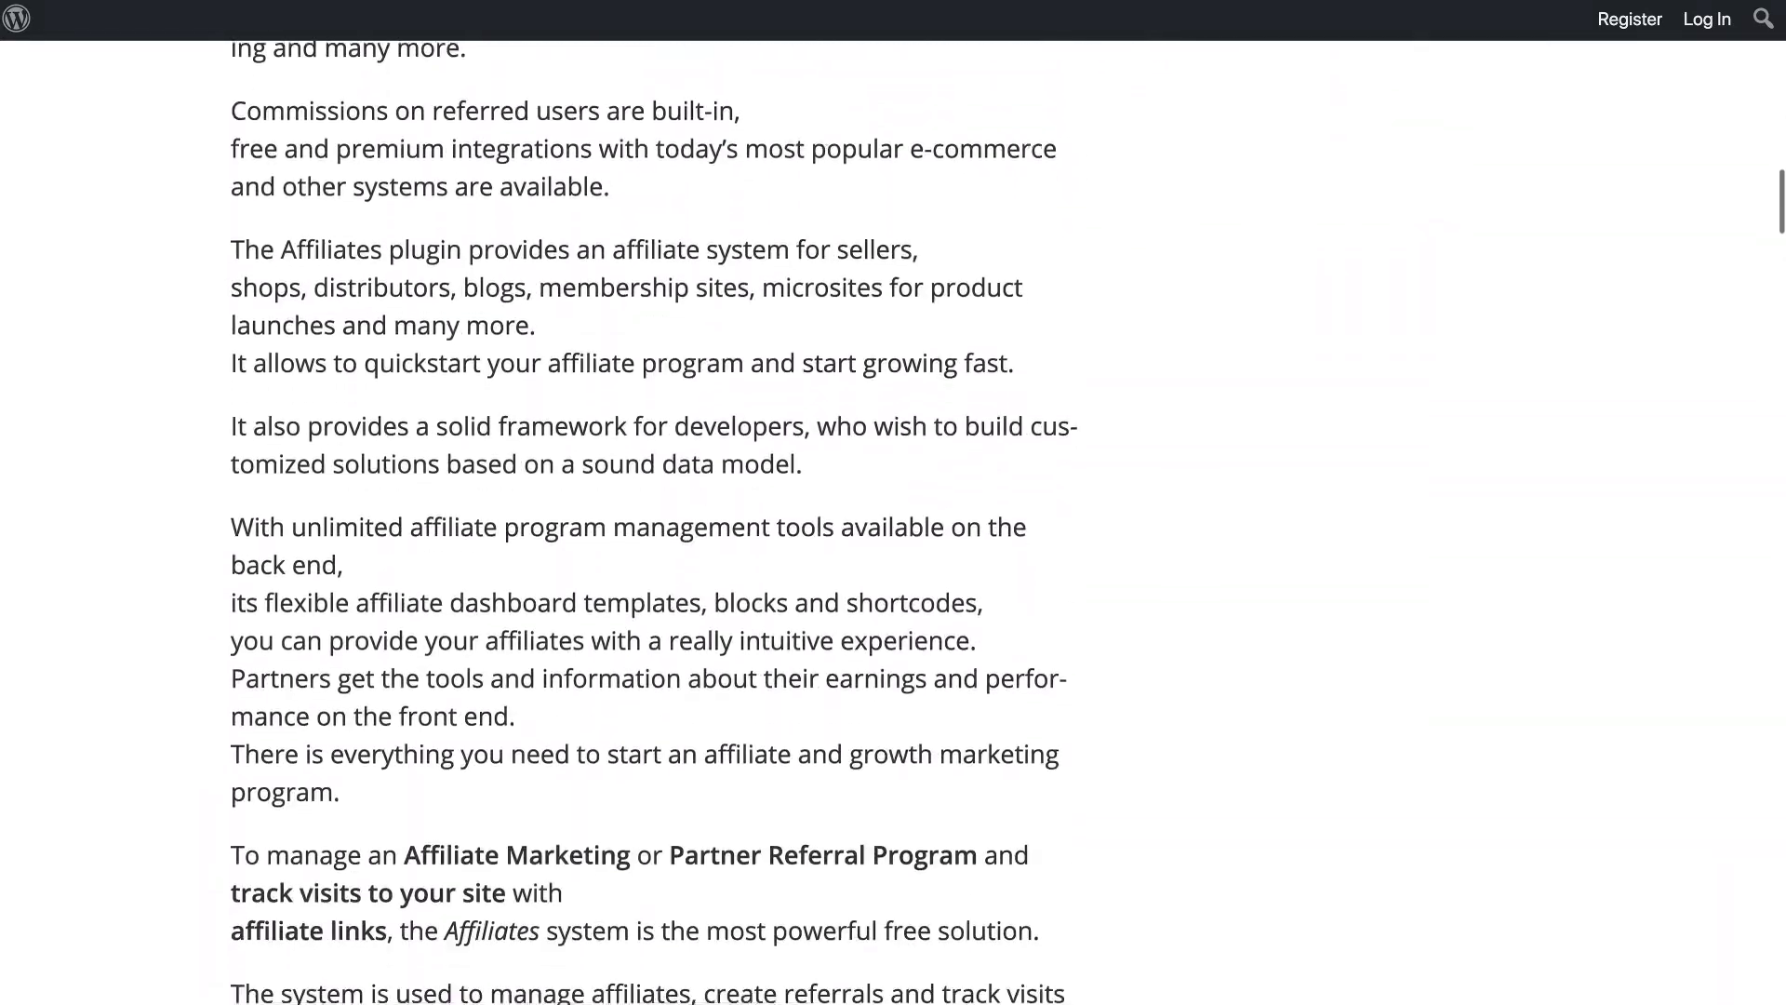
scroll(893, 502, down, 4)
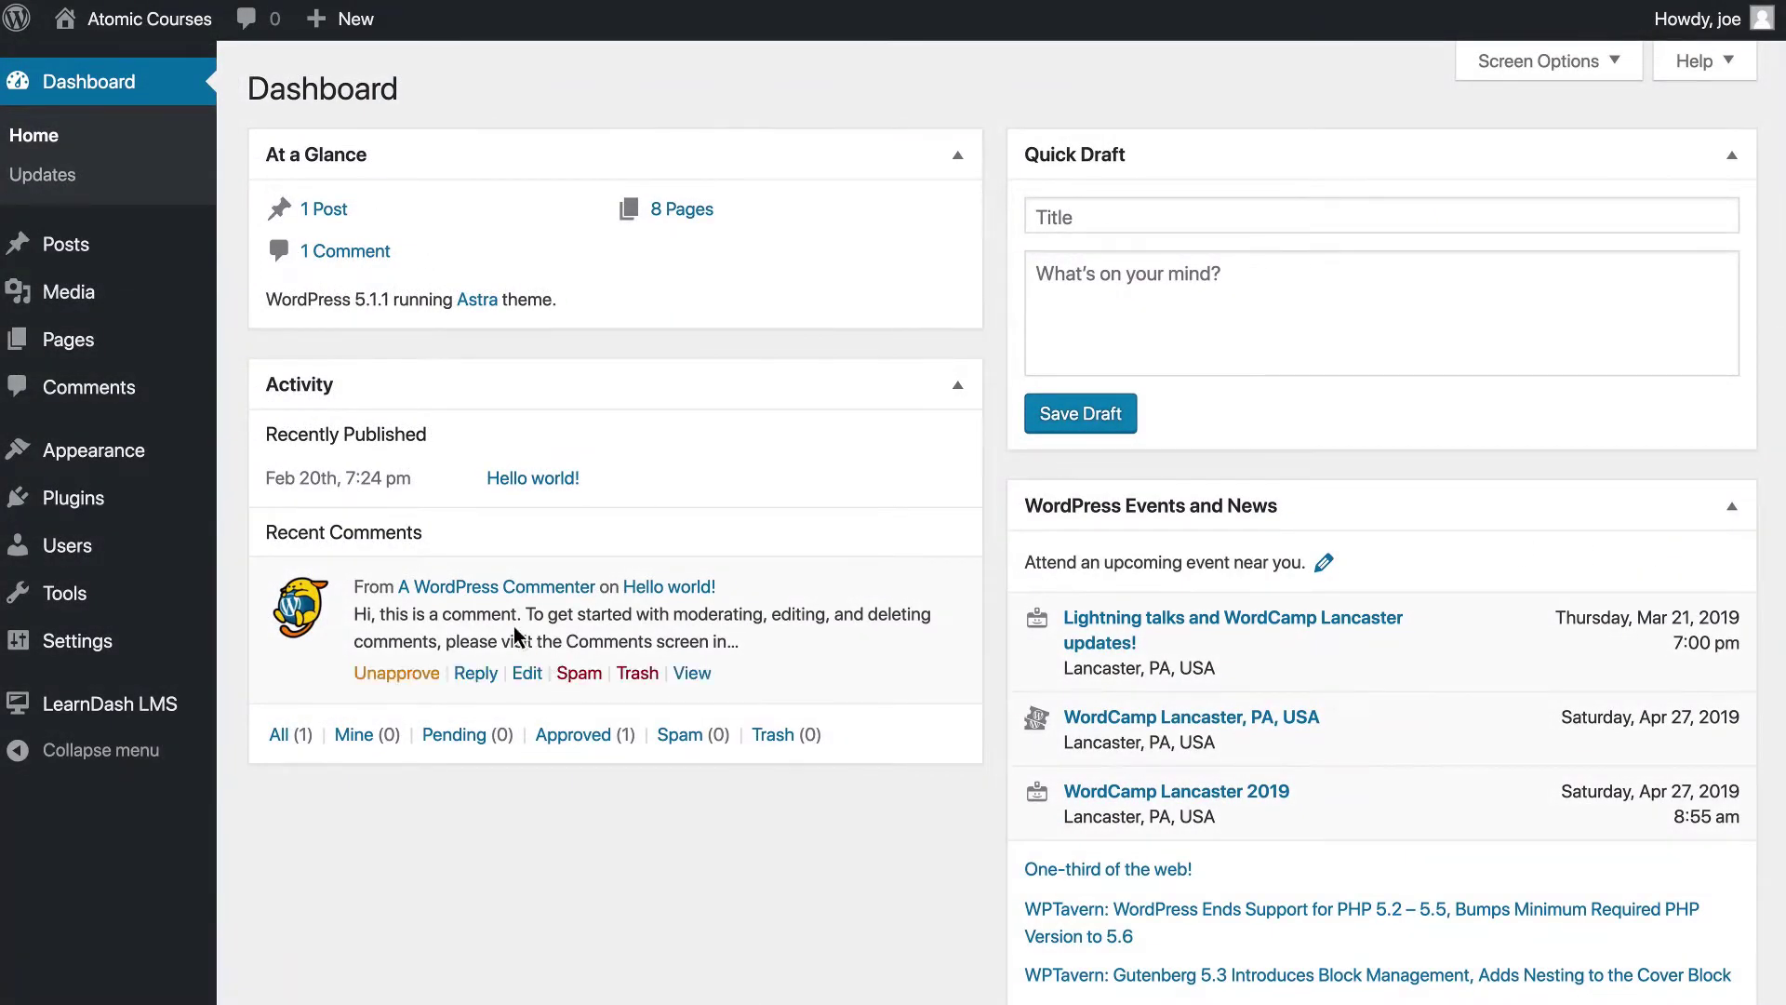
Step: Search Add New plugins for 'Affiliates', then install and activate the itthinx Affiliates plugin
mouse_move(182, 521)
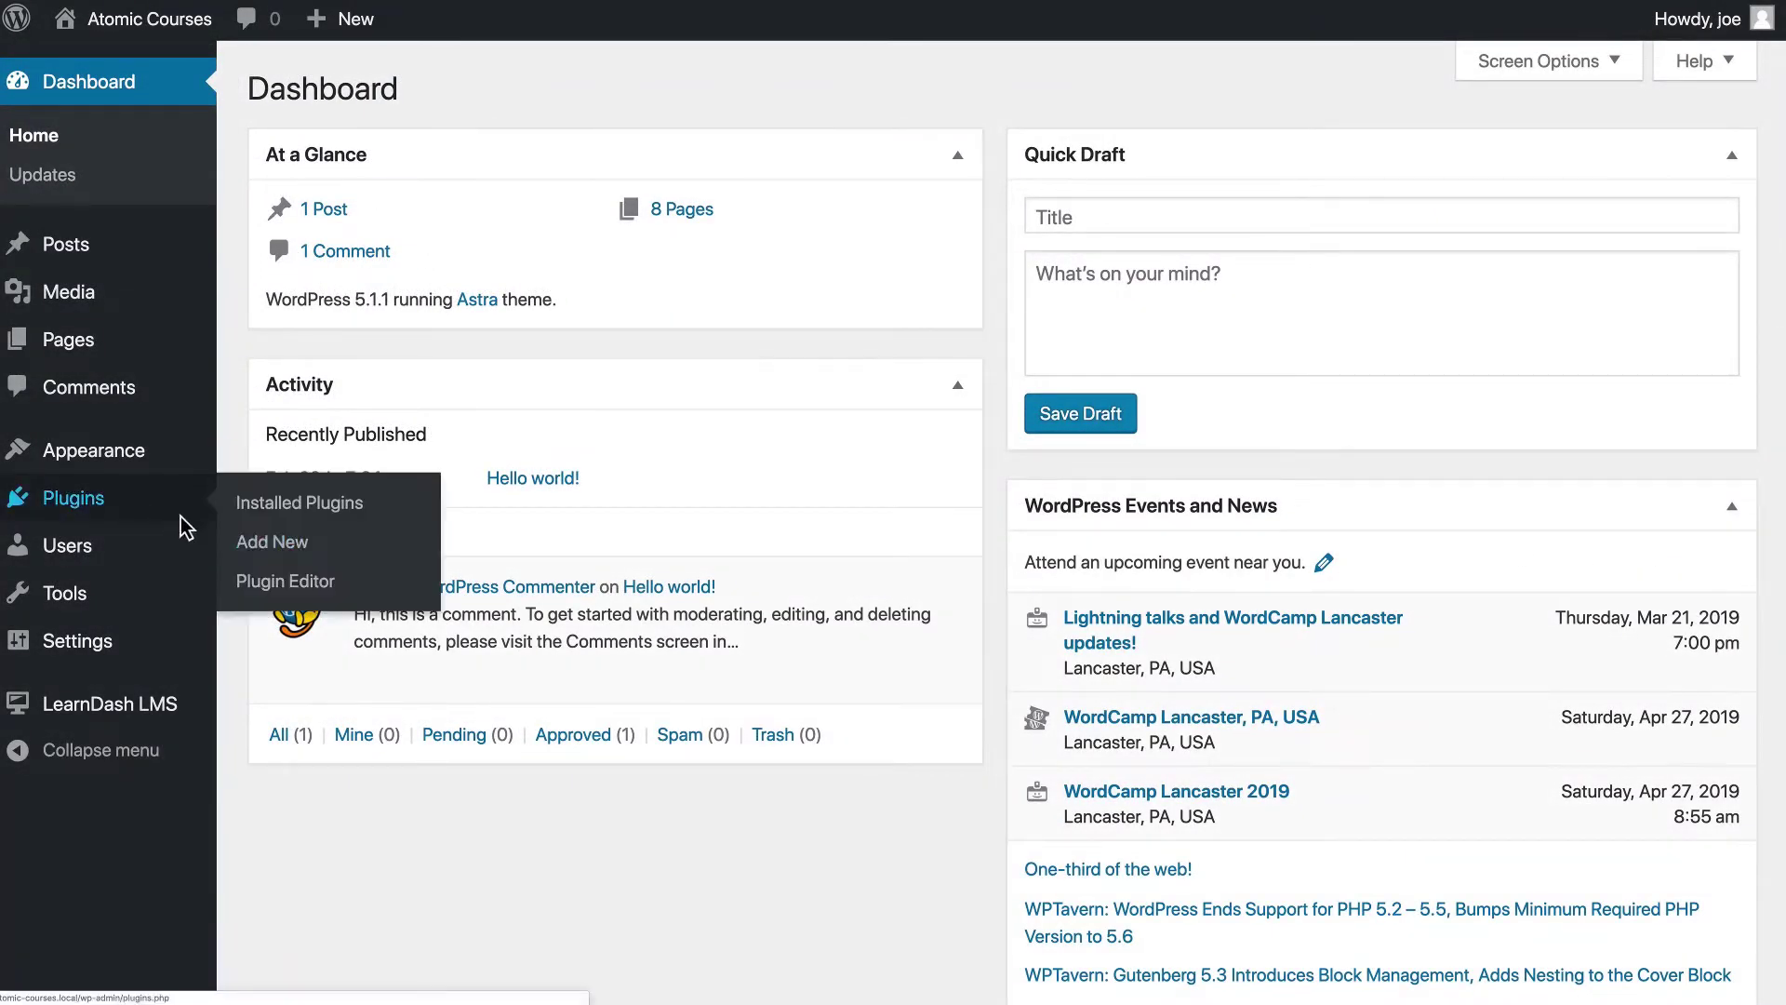
click(271, 542)
click(1498, 183)
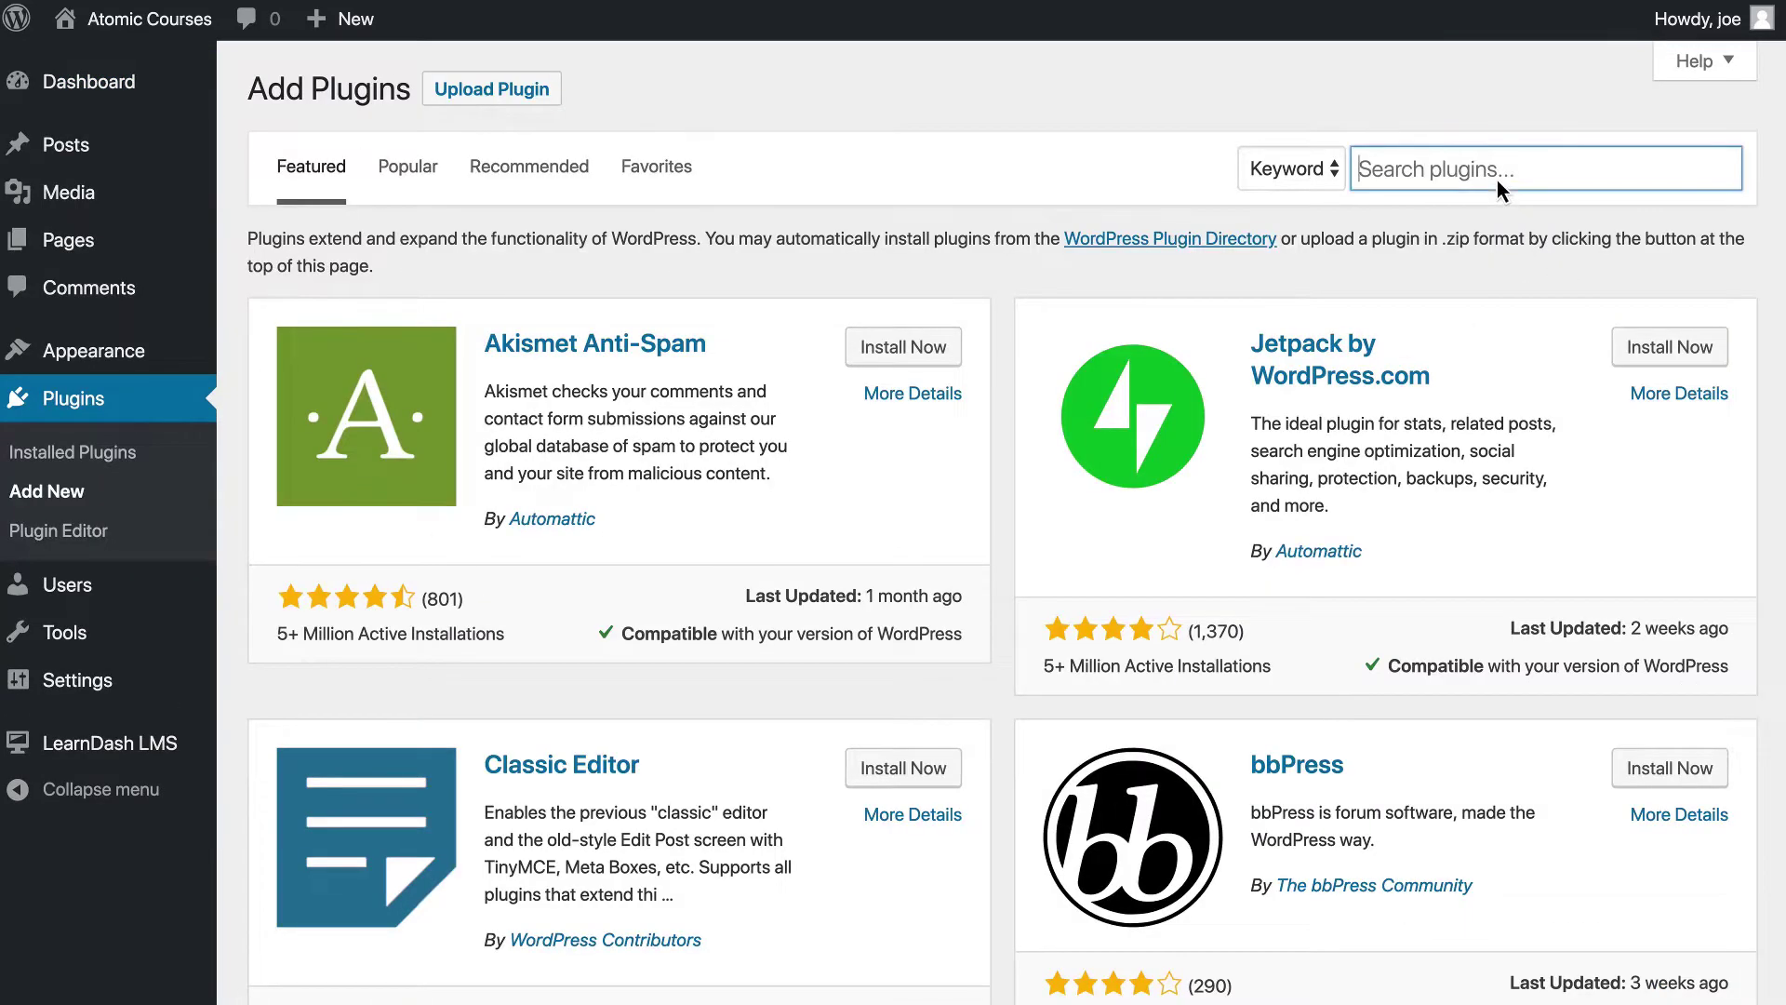
text(Affiliates)
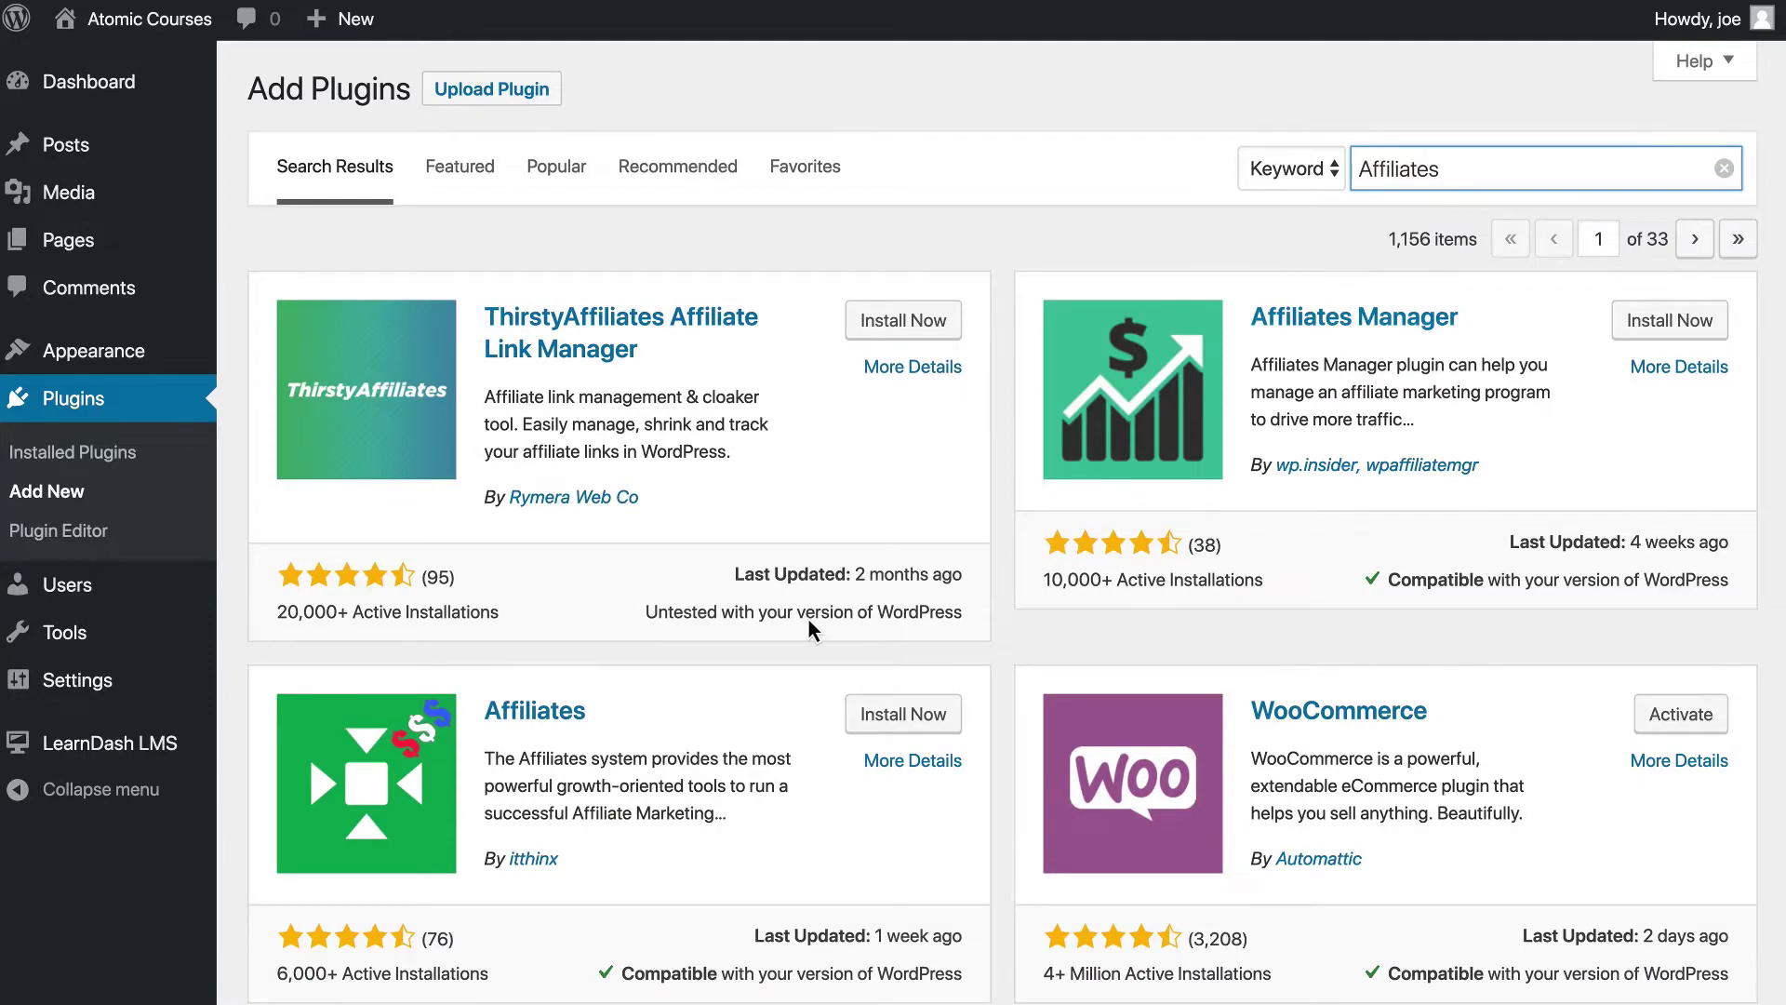
scroll(807, 620, down, 3)
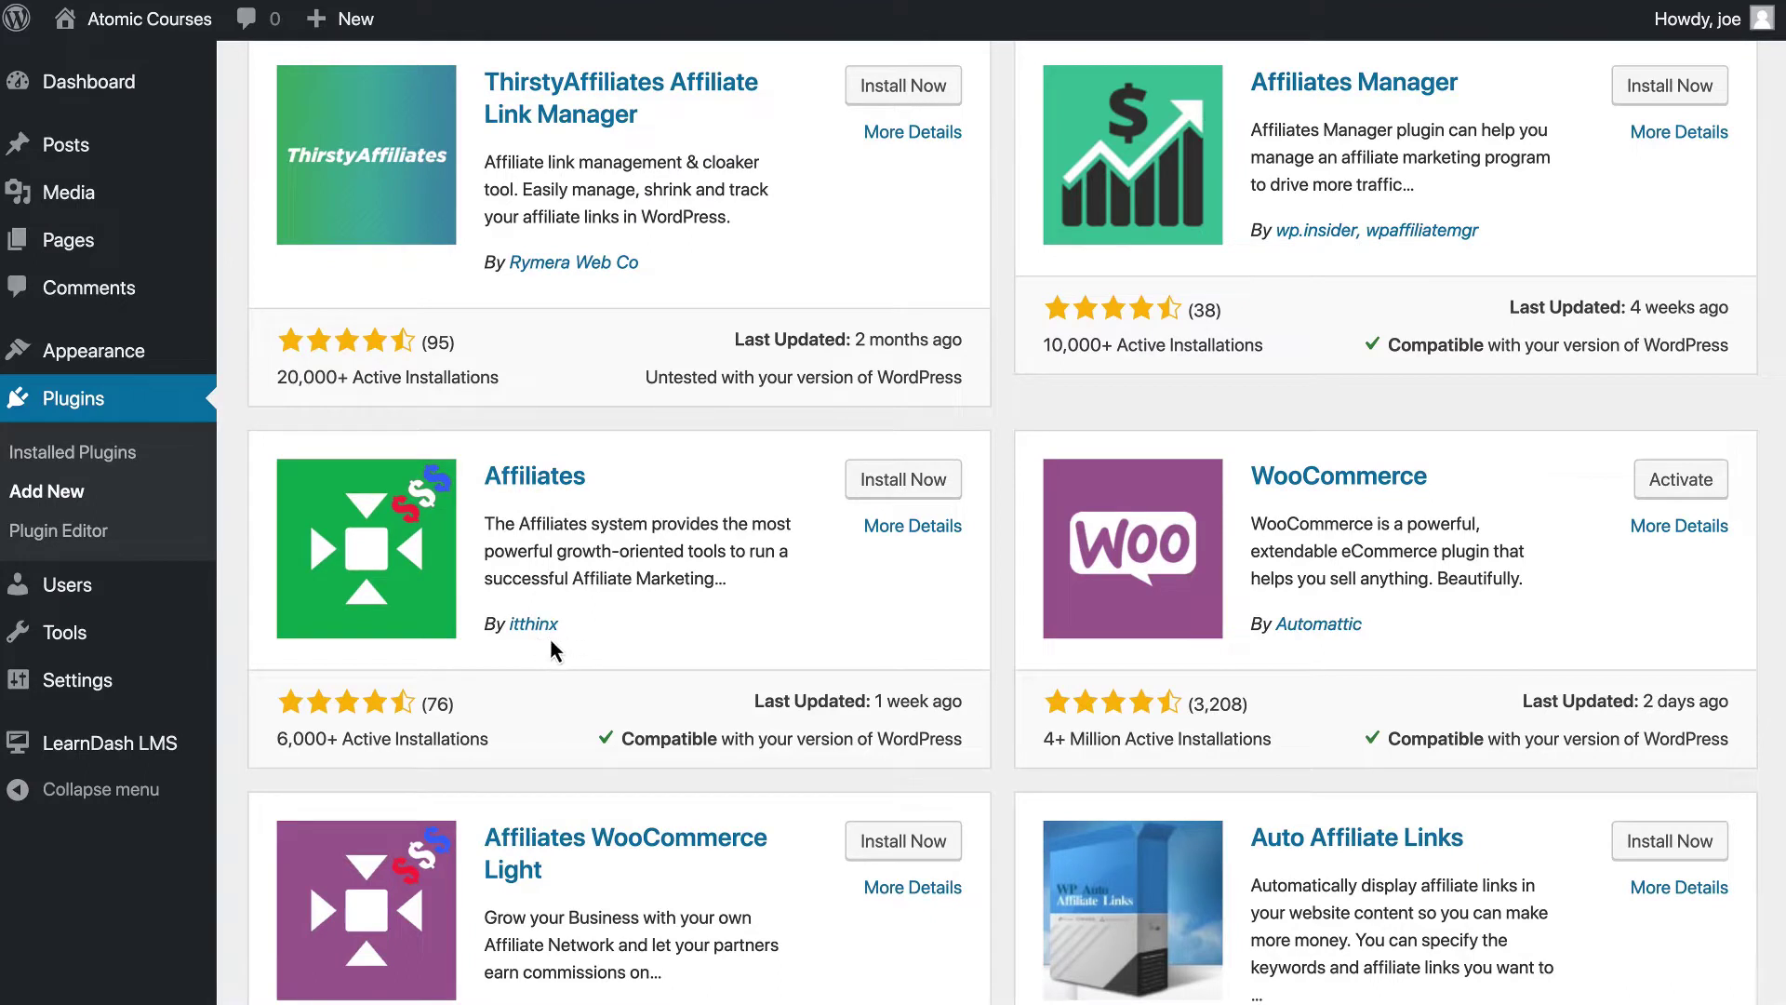
click(909, 484)
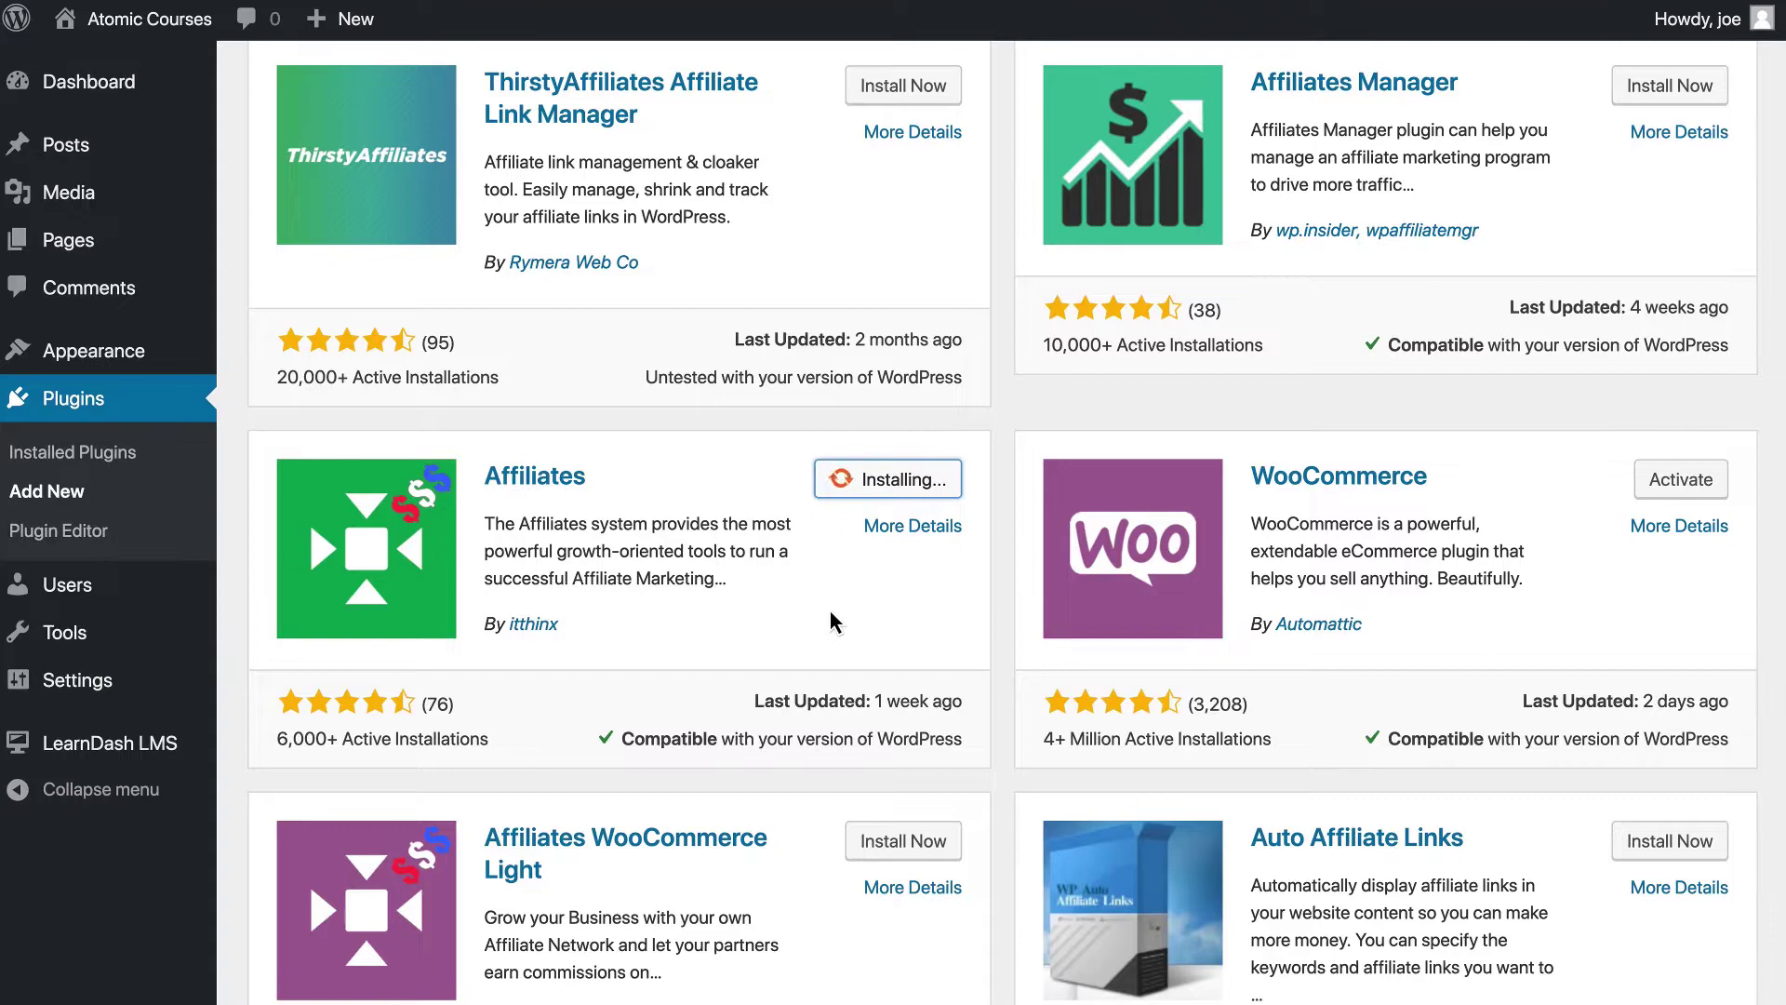
click(898, 491)
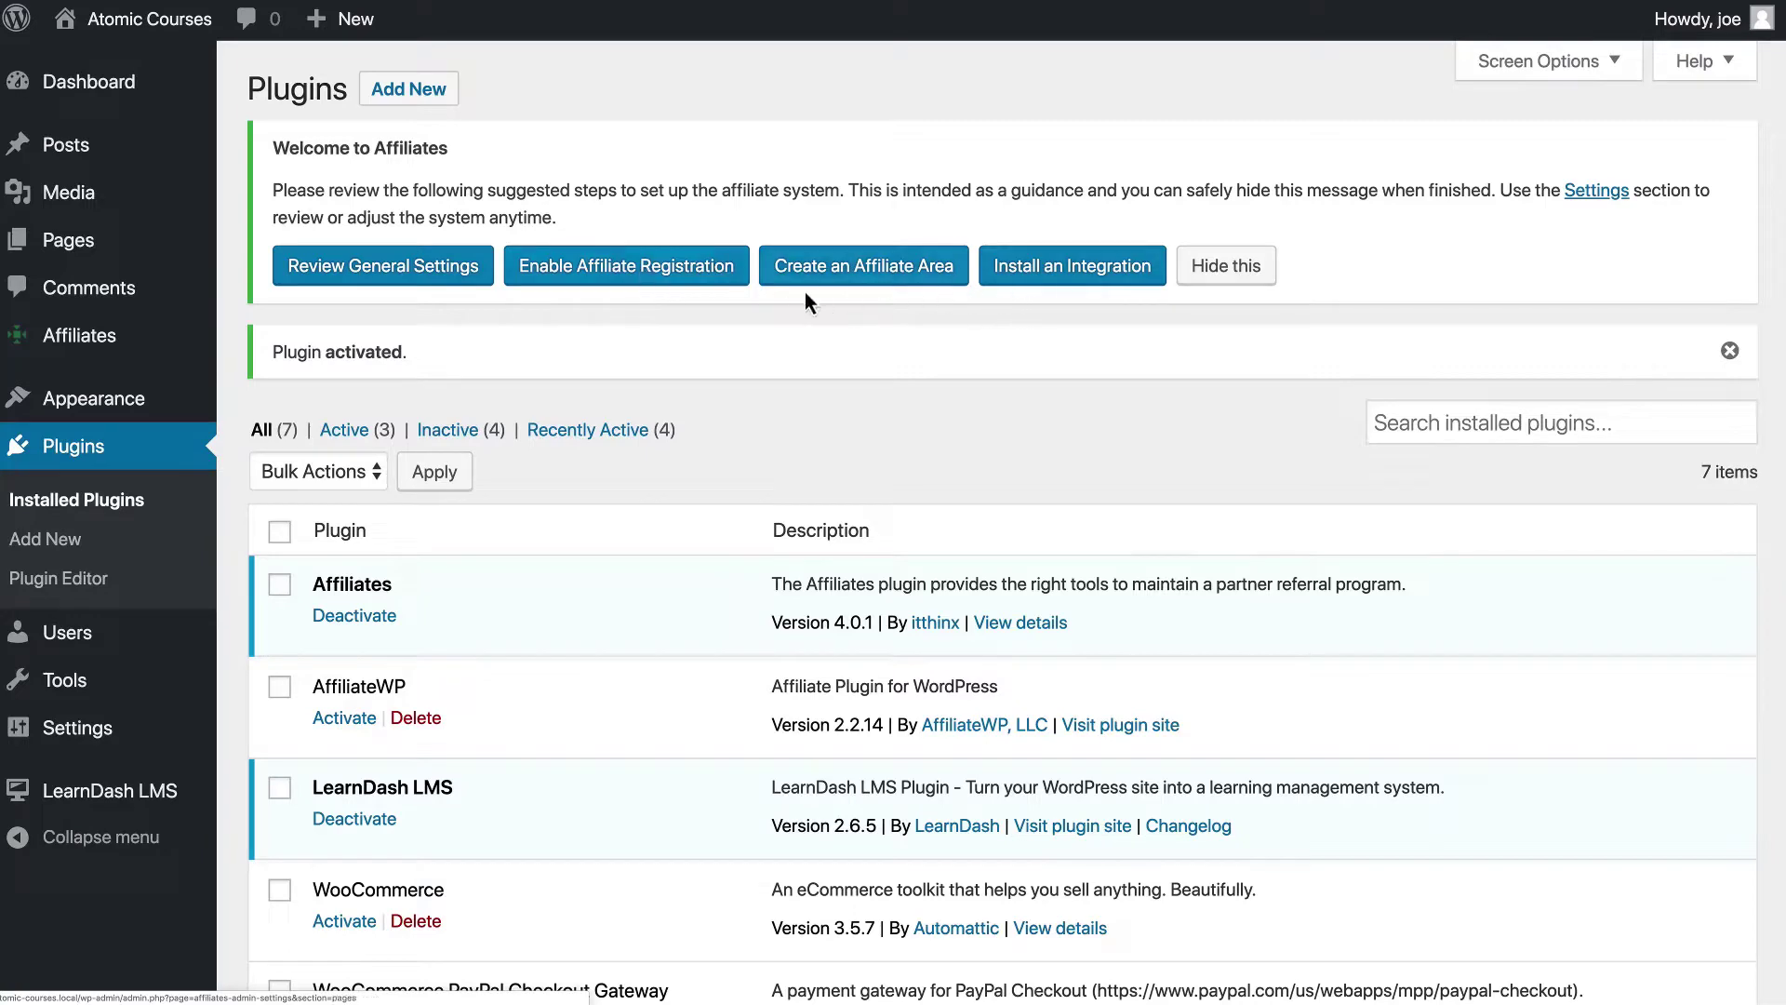
Step: Review the General settings: URL parameter name 'affiliates' and no ID encoding
click(415, 272)
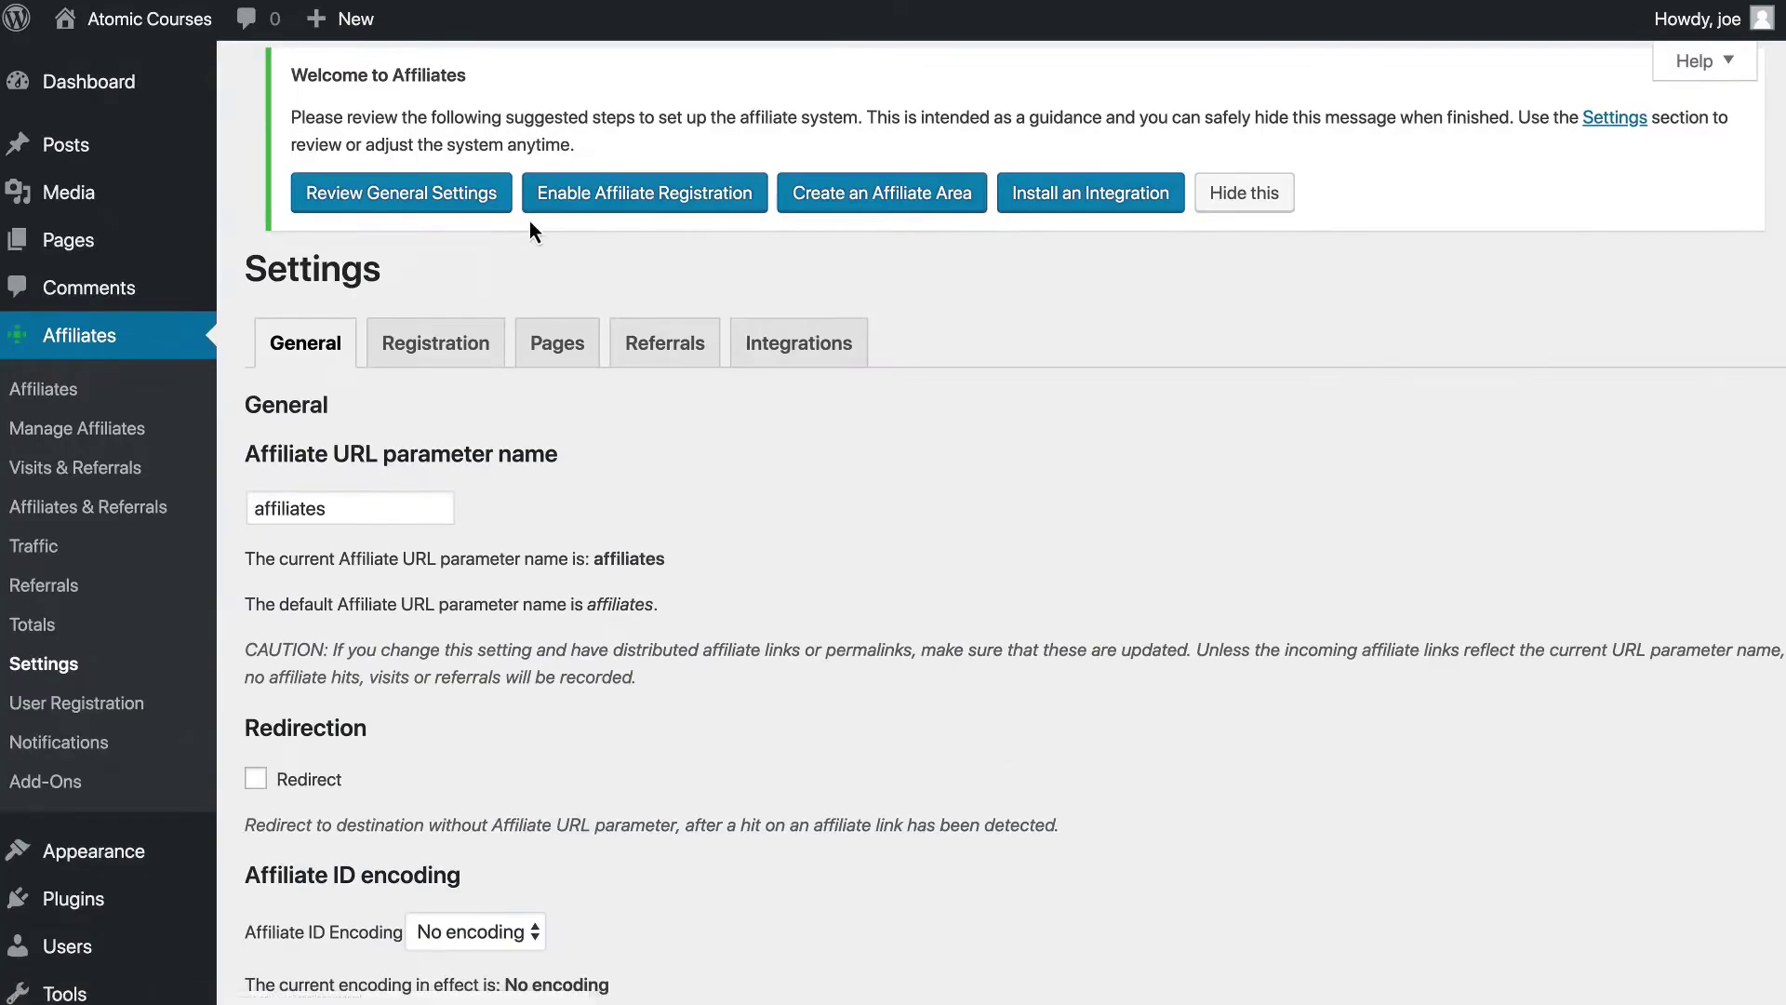
scroll(530, 226, down, 3)
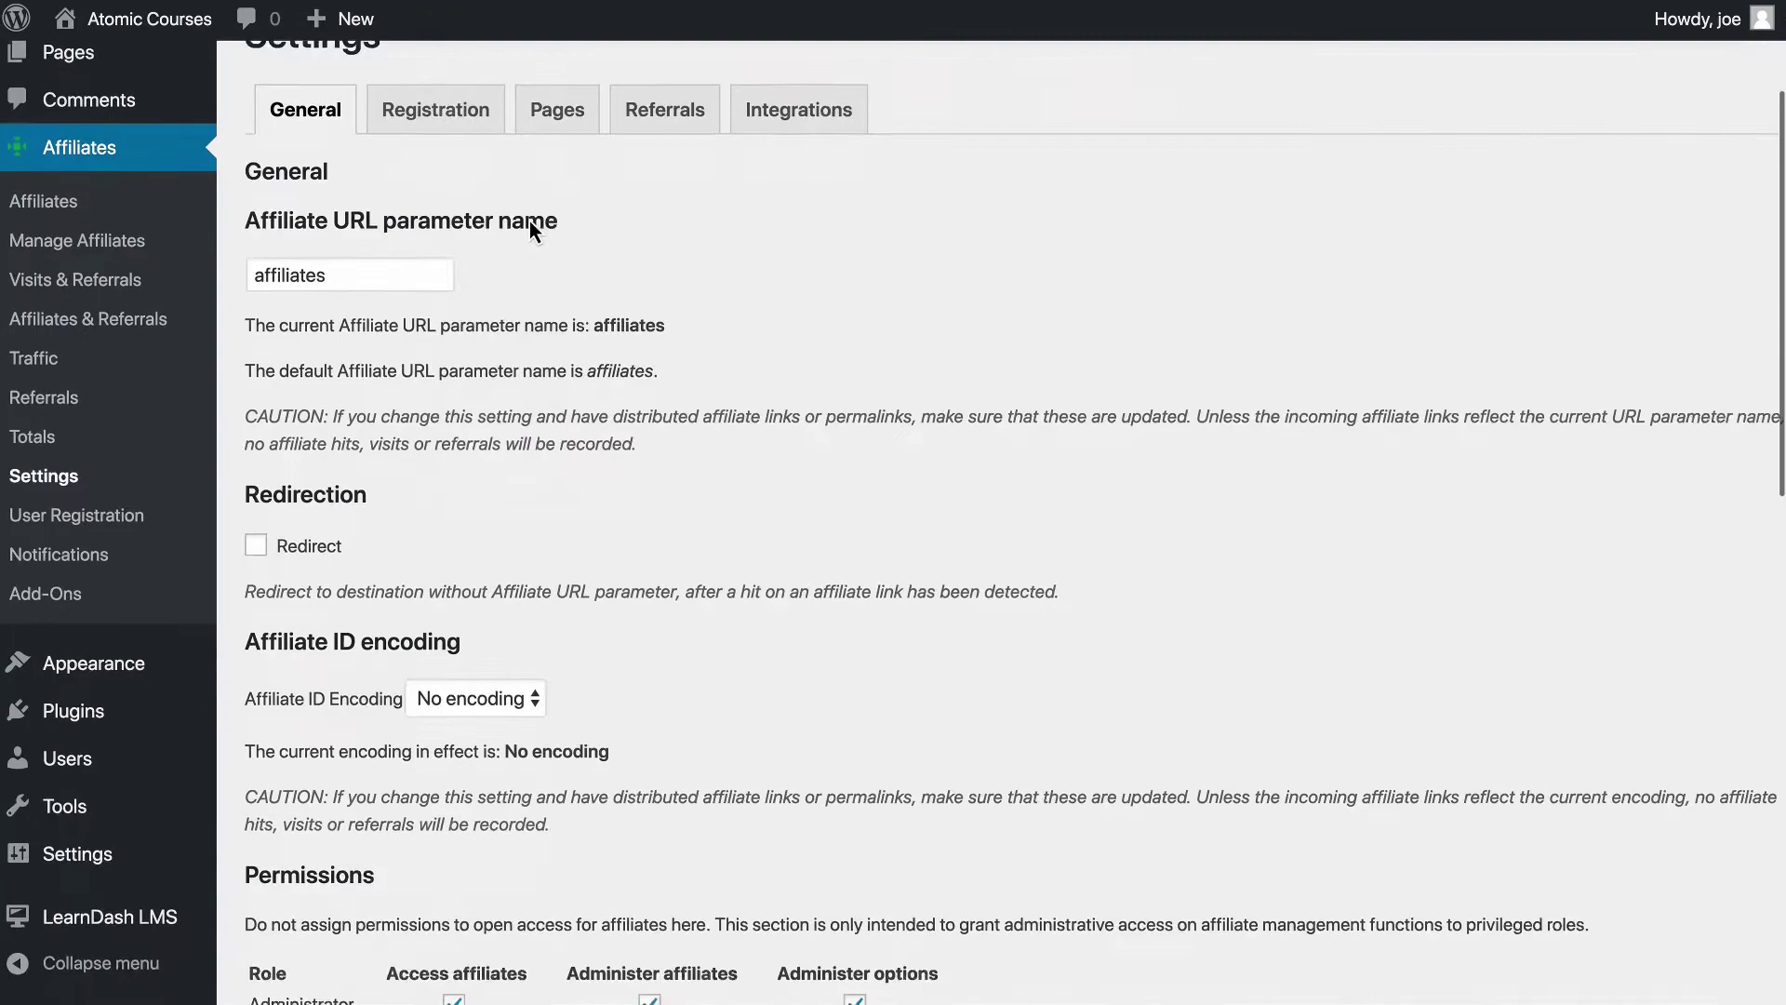
scroll(531, 226, down, 10)
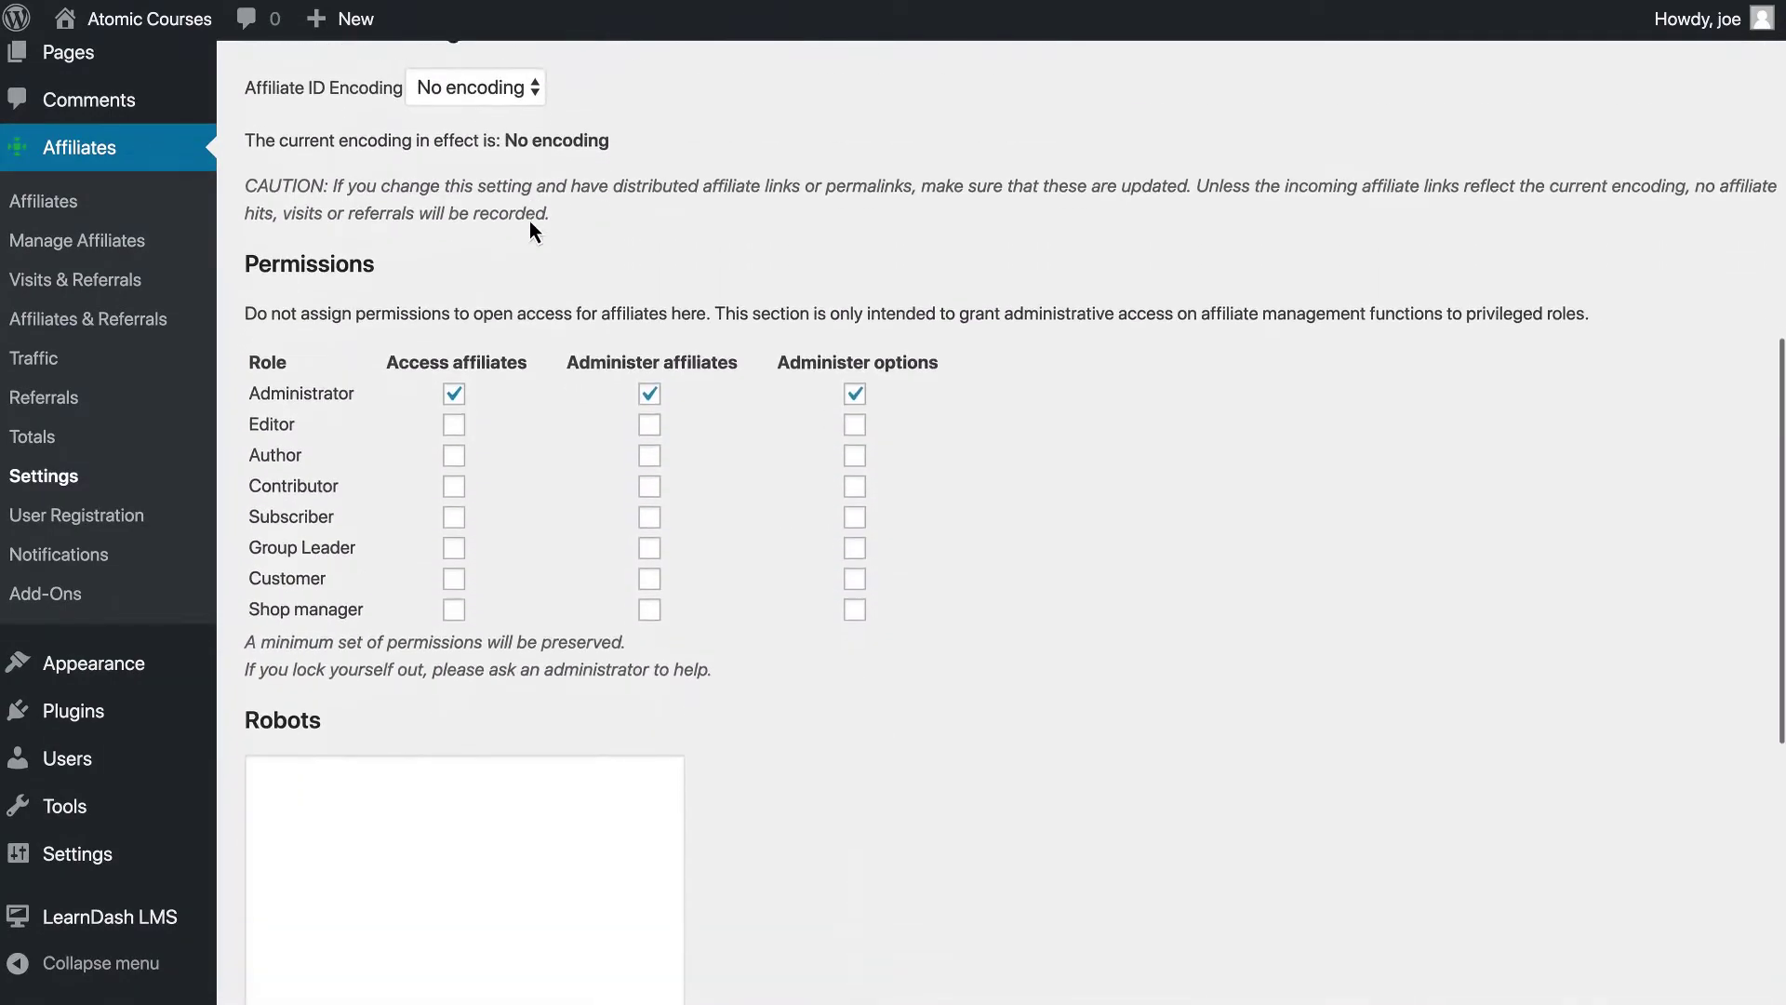
scroll(528, 220, up, 15)
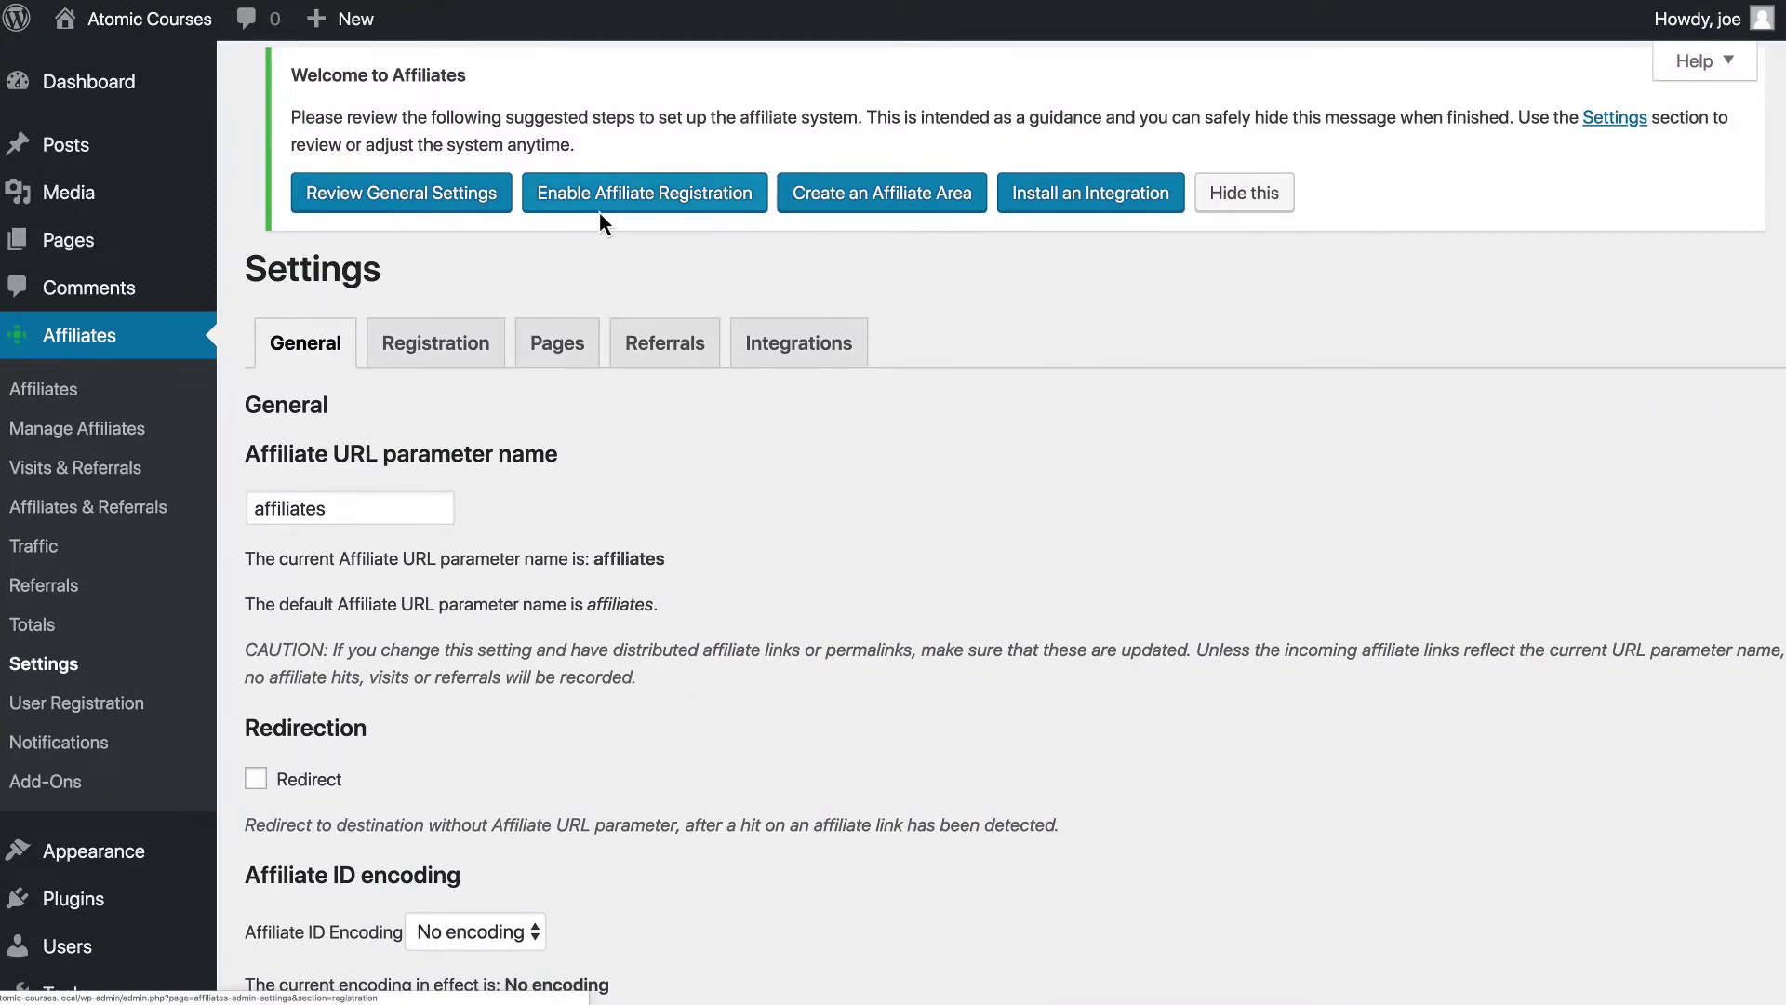
Step: Enable affiliate registration with status Active and review the registration form fields
click(600, 212)
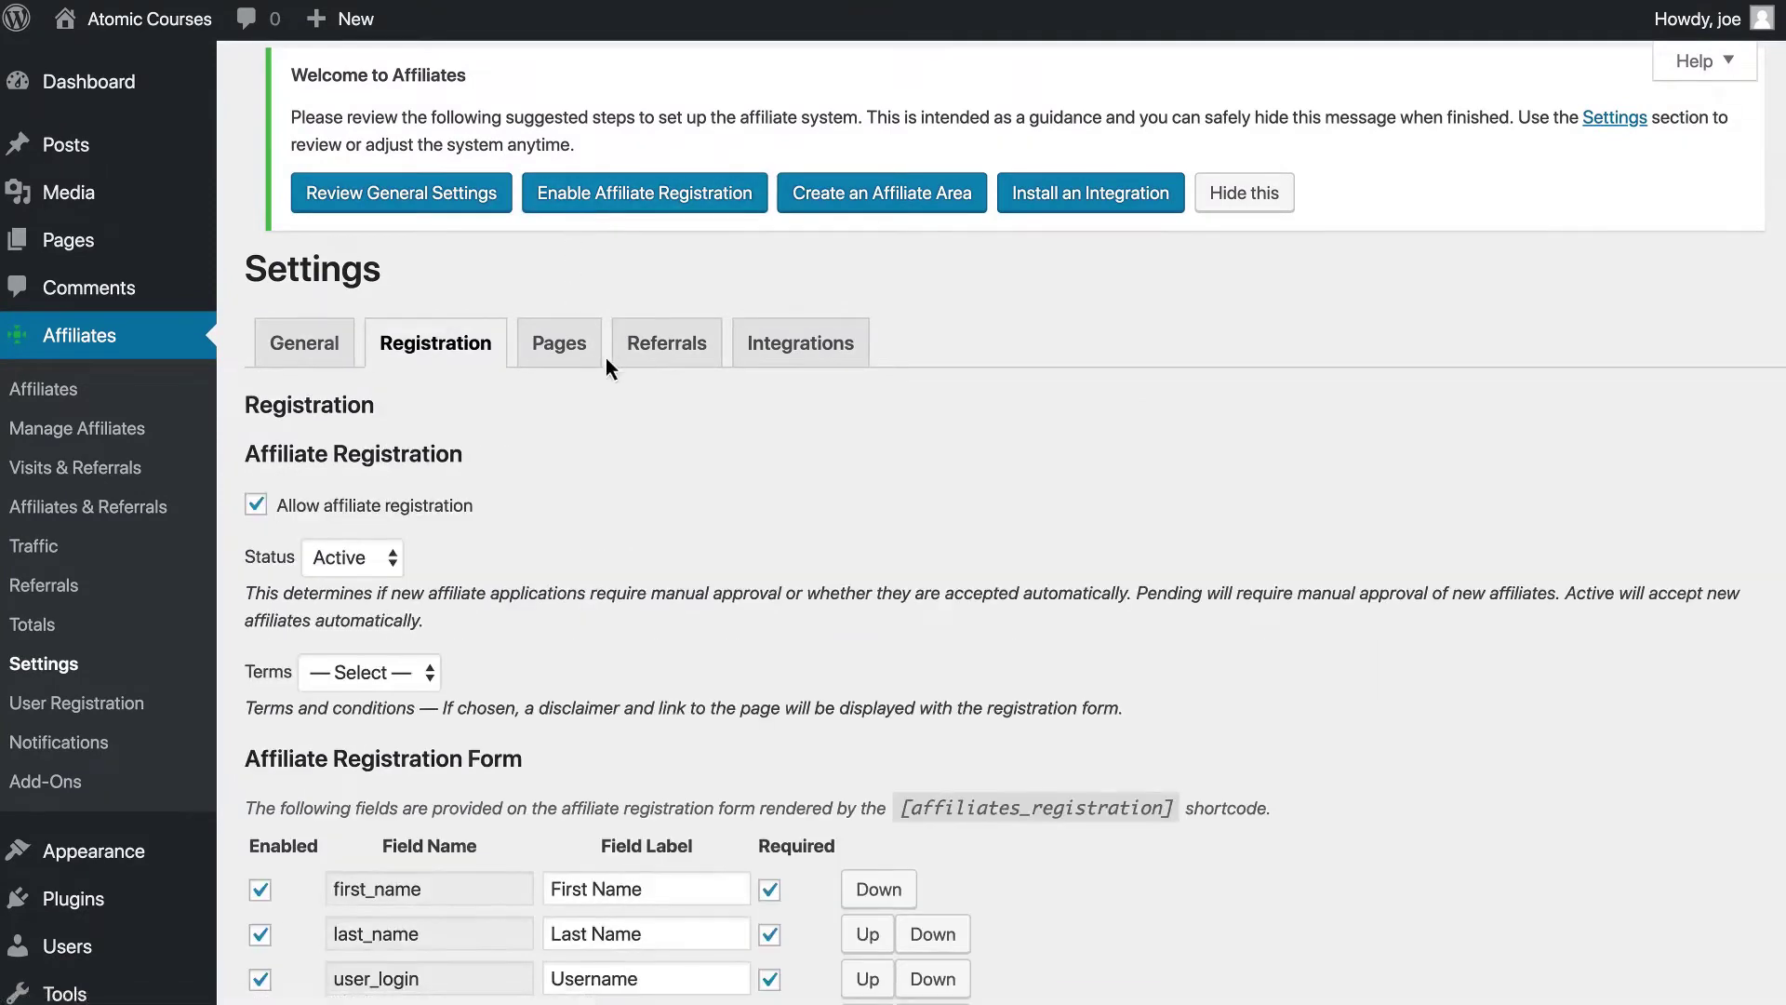
scroll(652, 483, down, 2)
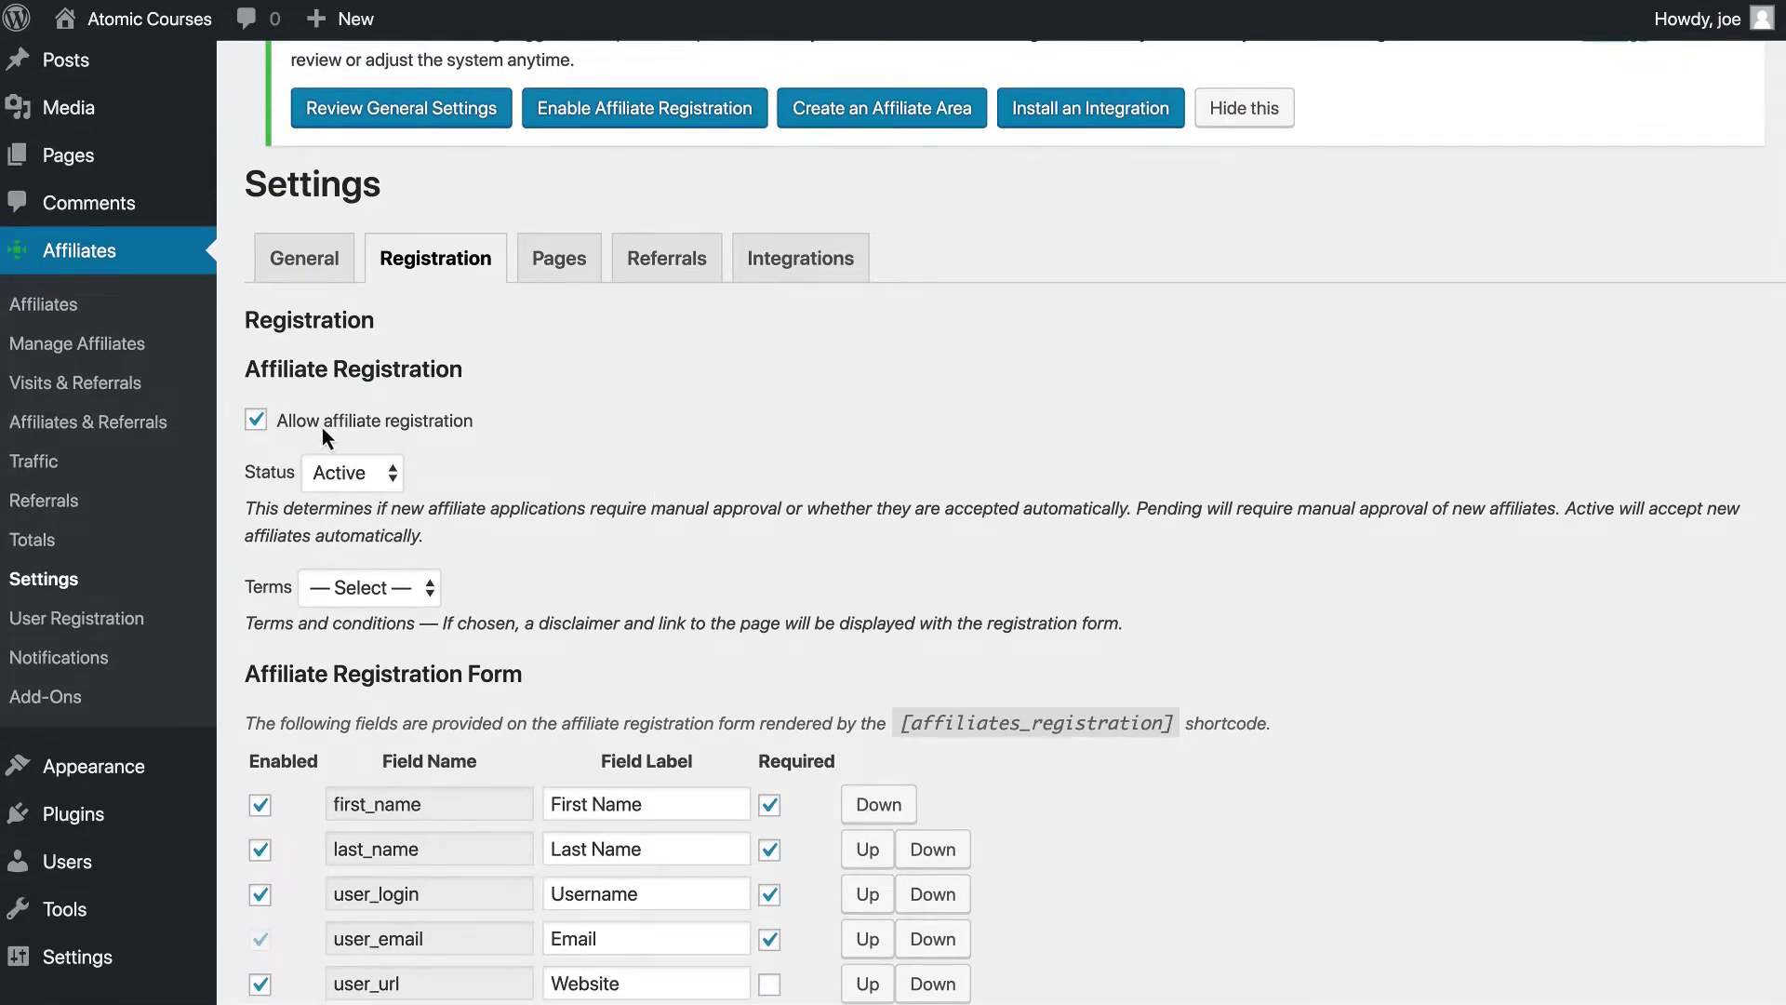
scroll(411, 445, down, 4)
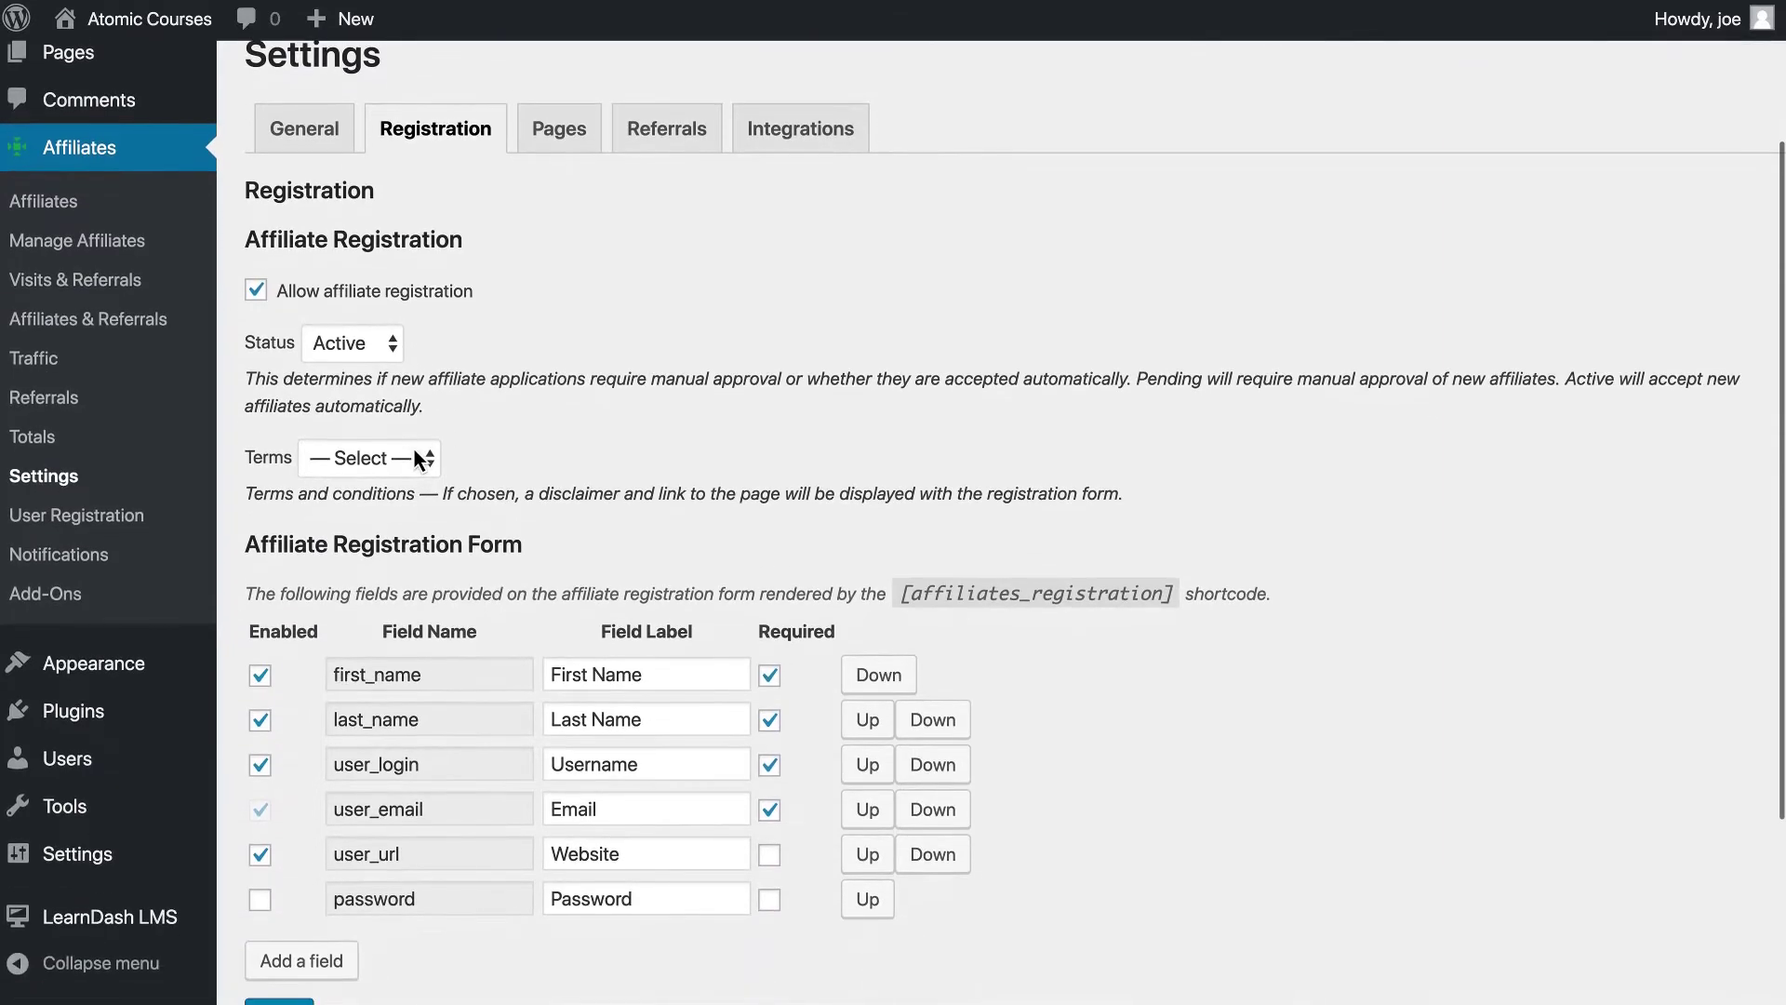
scroll(415, 449, down, 6)
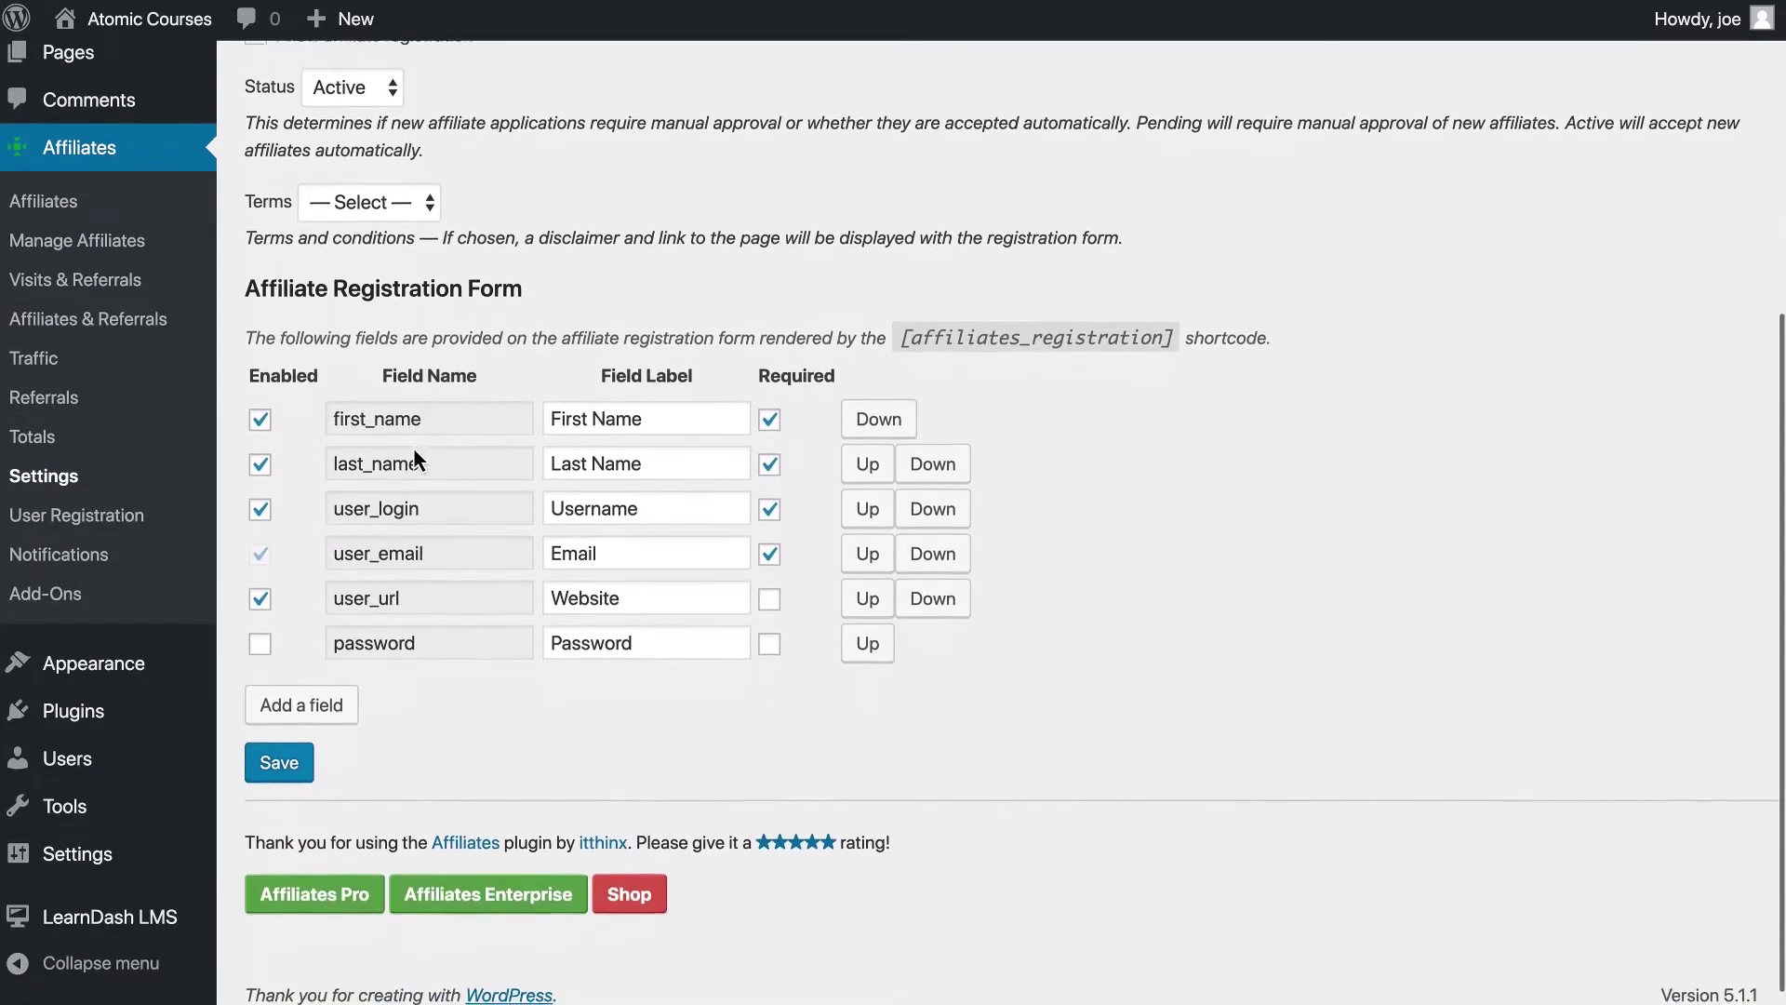
scroll(415, 449, up, 12)
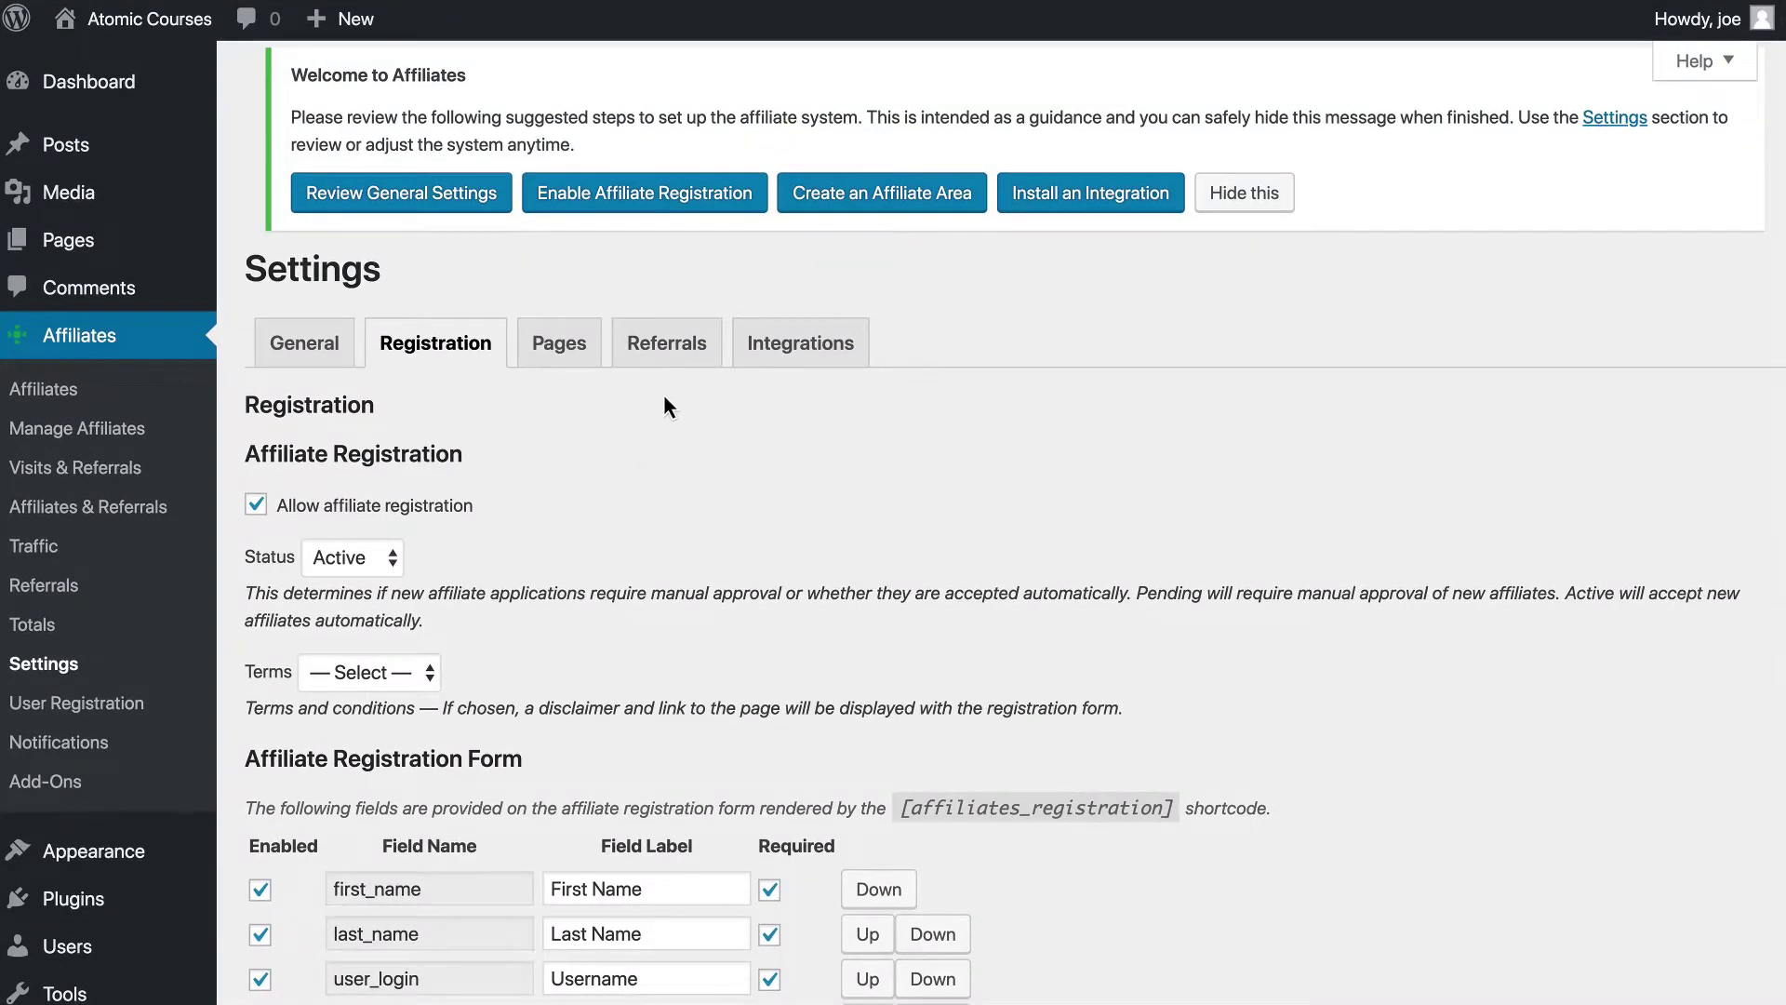
Step: Generate the Affiliate Area page from the Pages tab, containing the Affiliates shortcodes
click(574, 361)
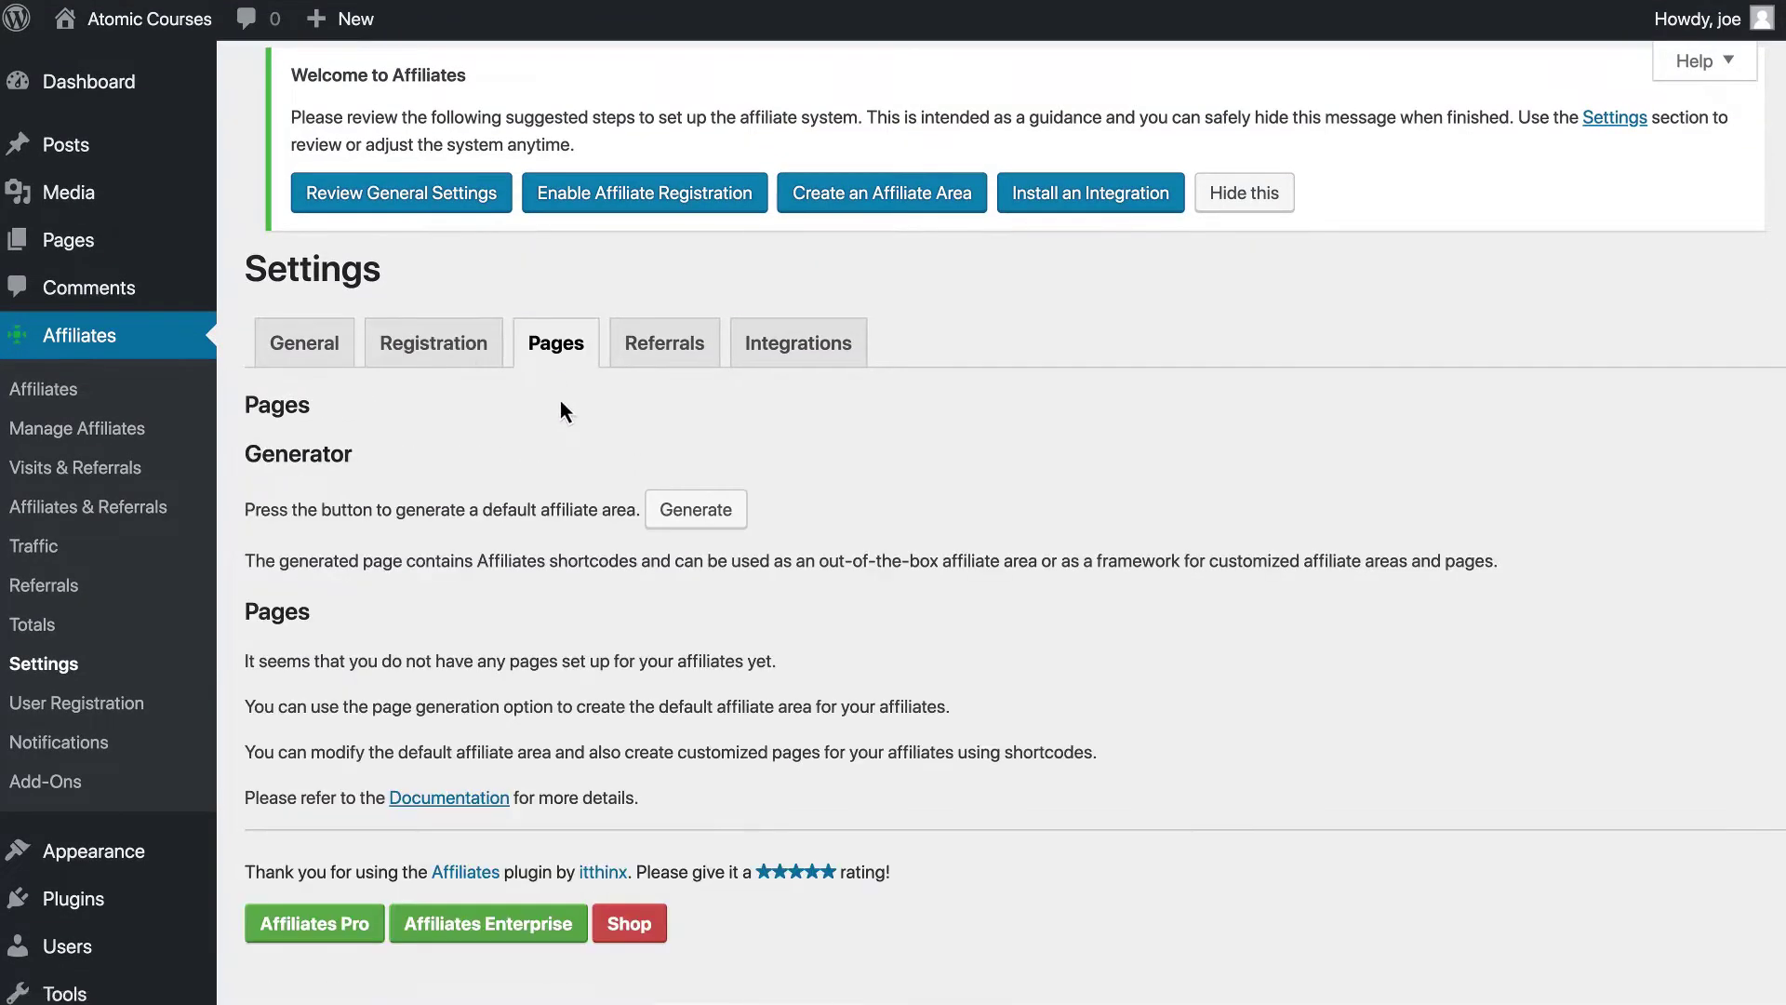
click(688, 519)
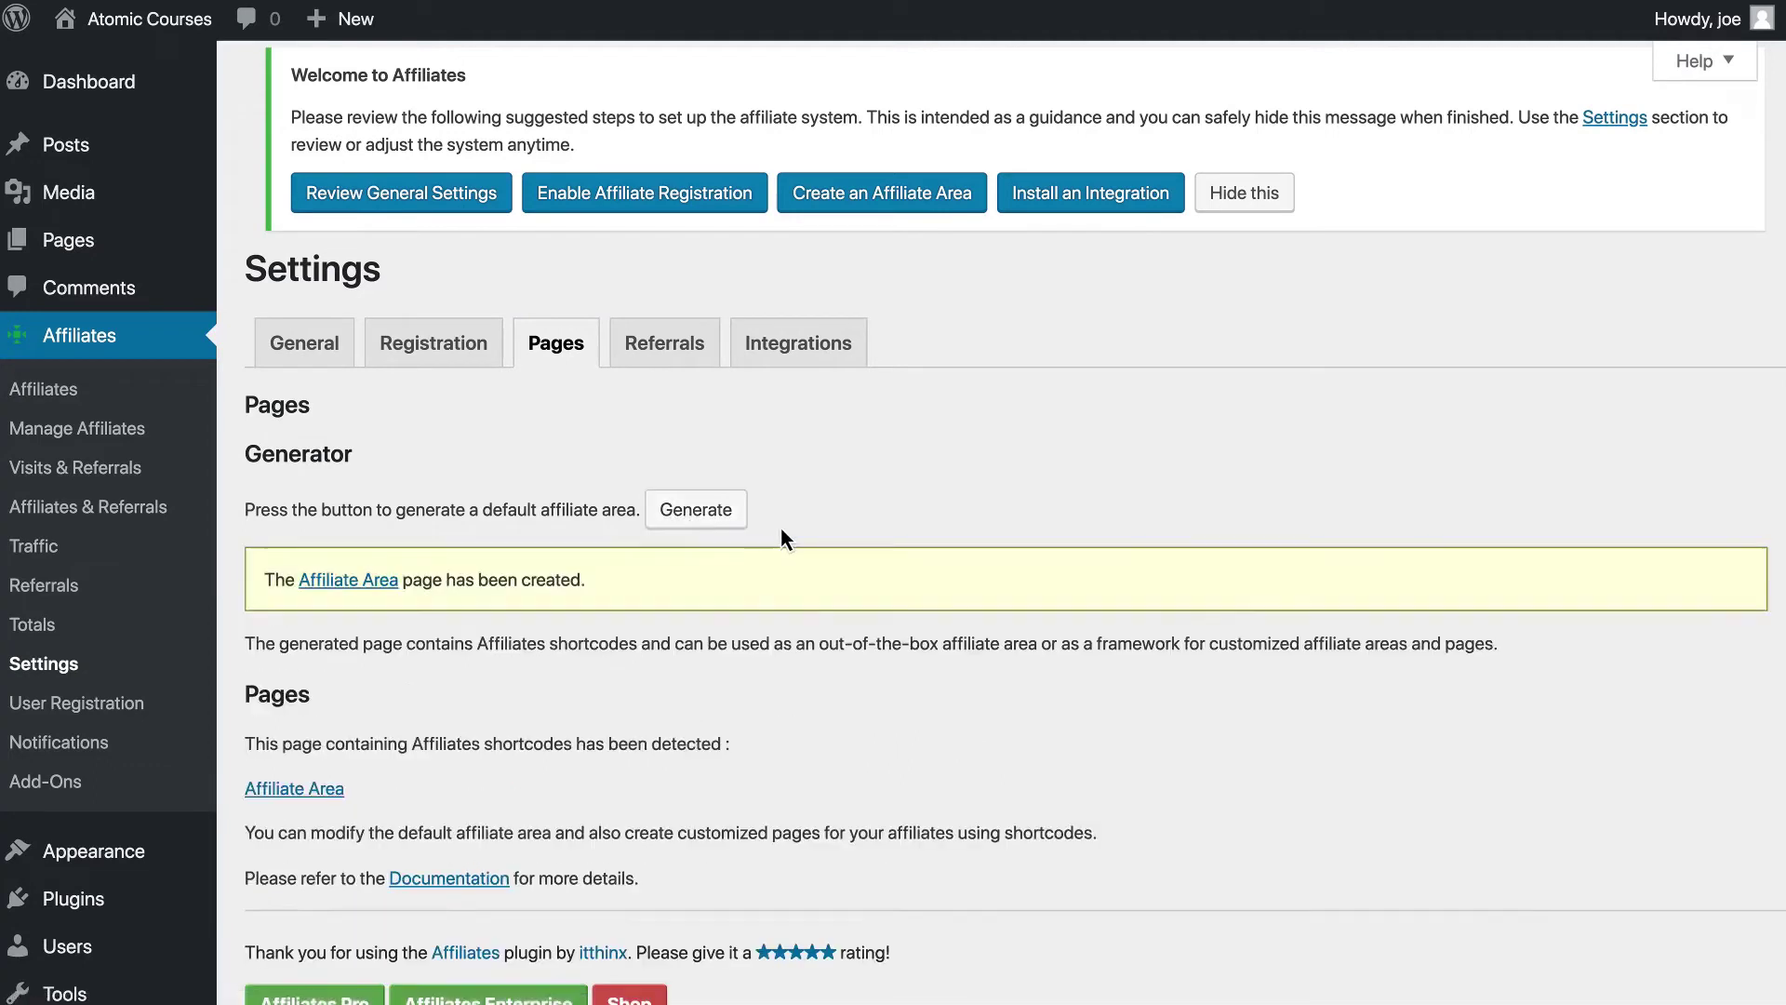
scroll(781, 530, down, 2)
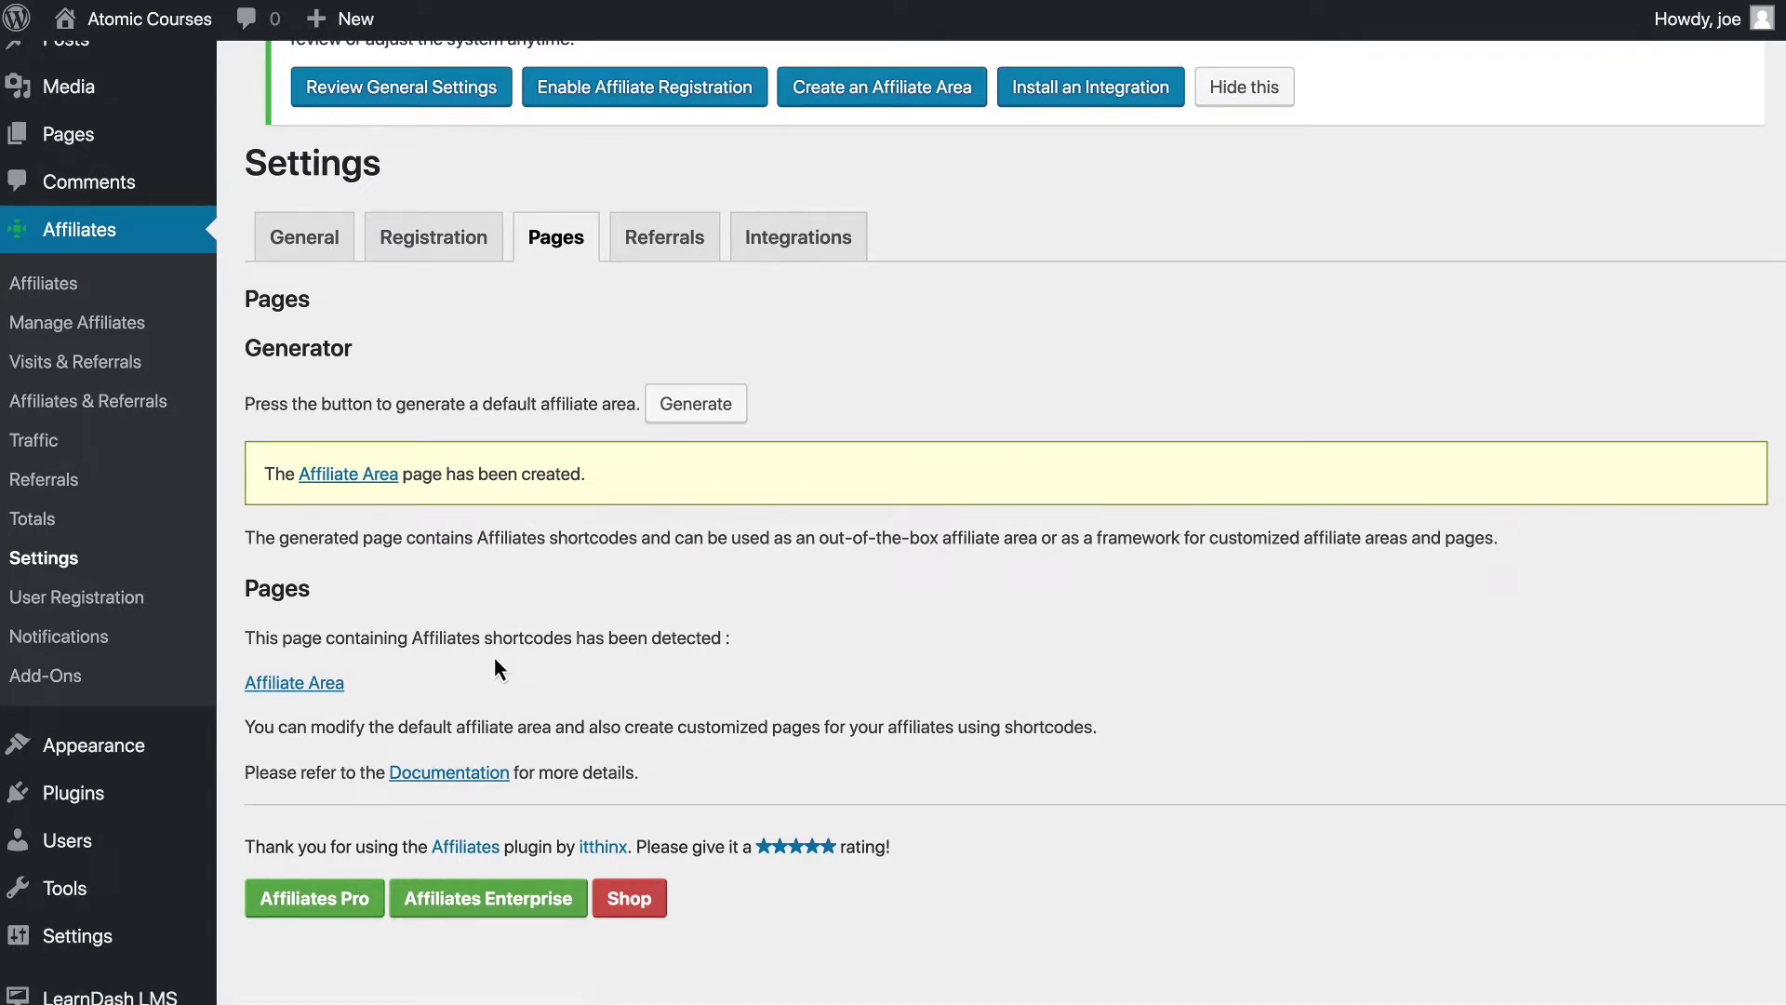
Step: Review the Referrals tab: 30-day referral timeout, default status Accepted, and auto-referral options
click(671, 251)
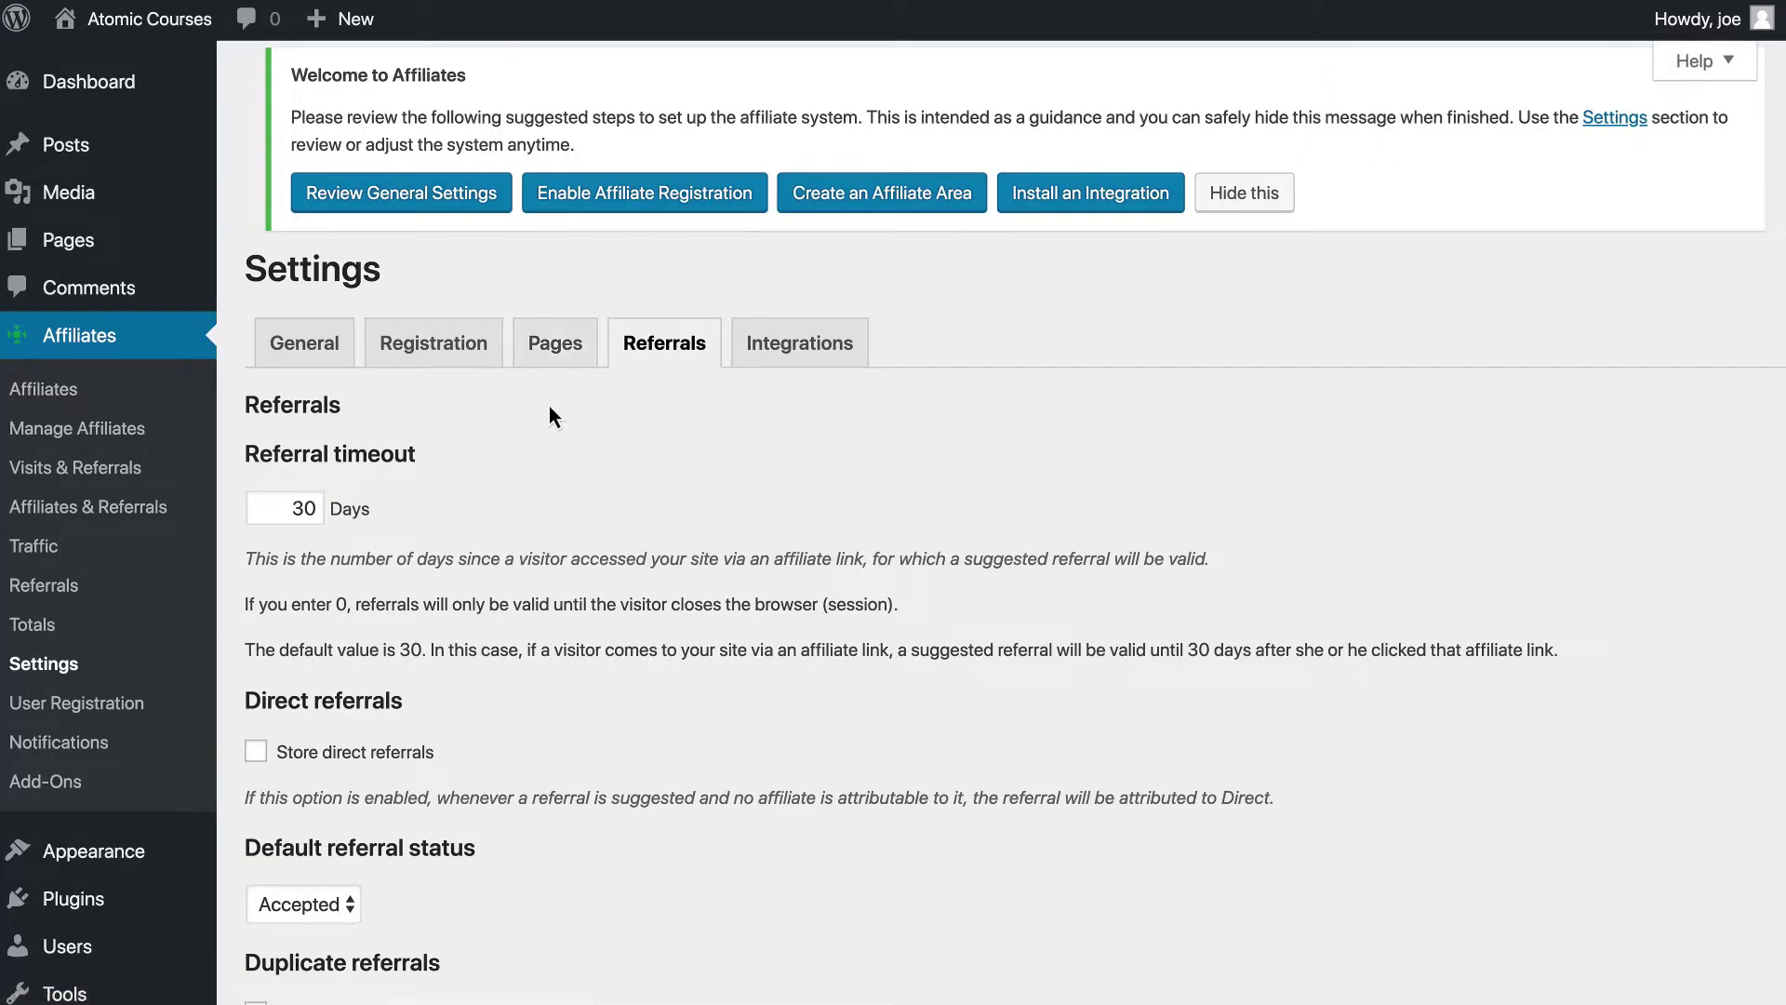
scroll(550, 407, down, 1)
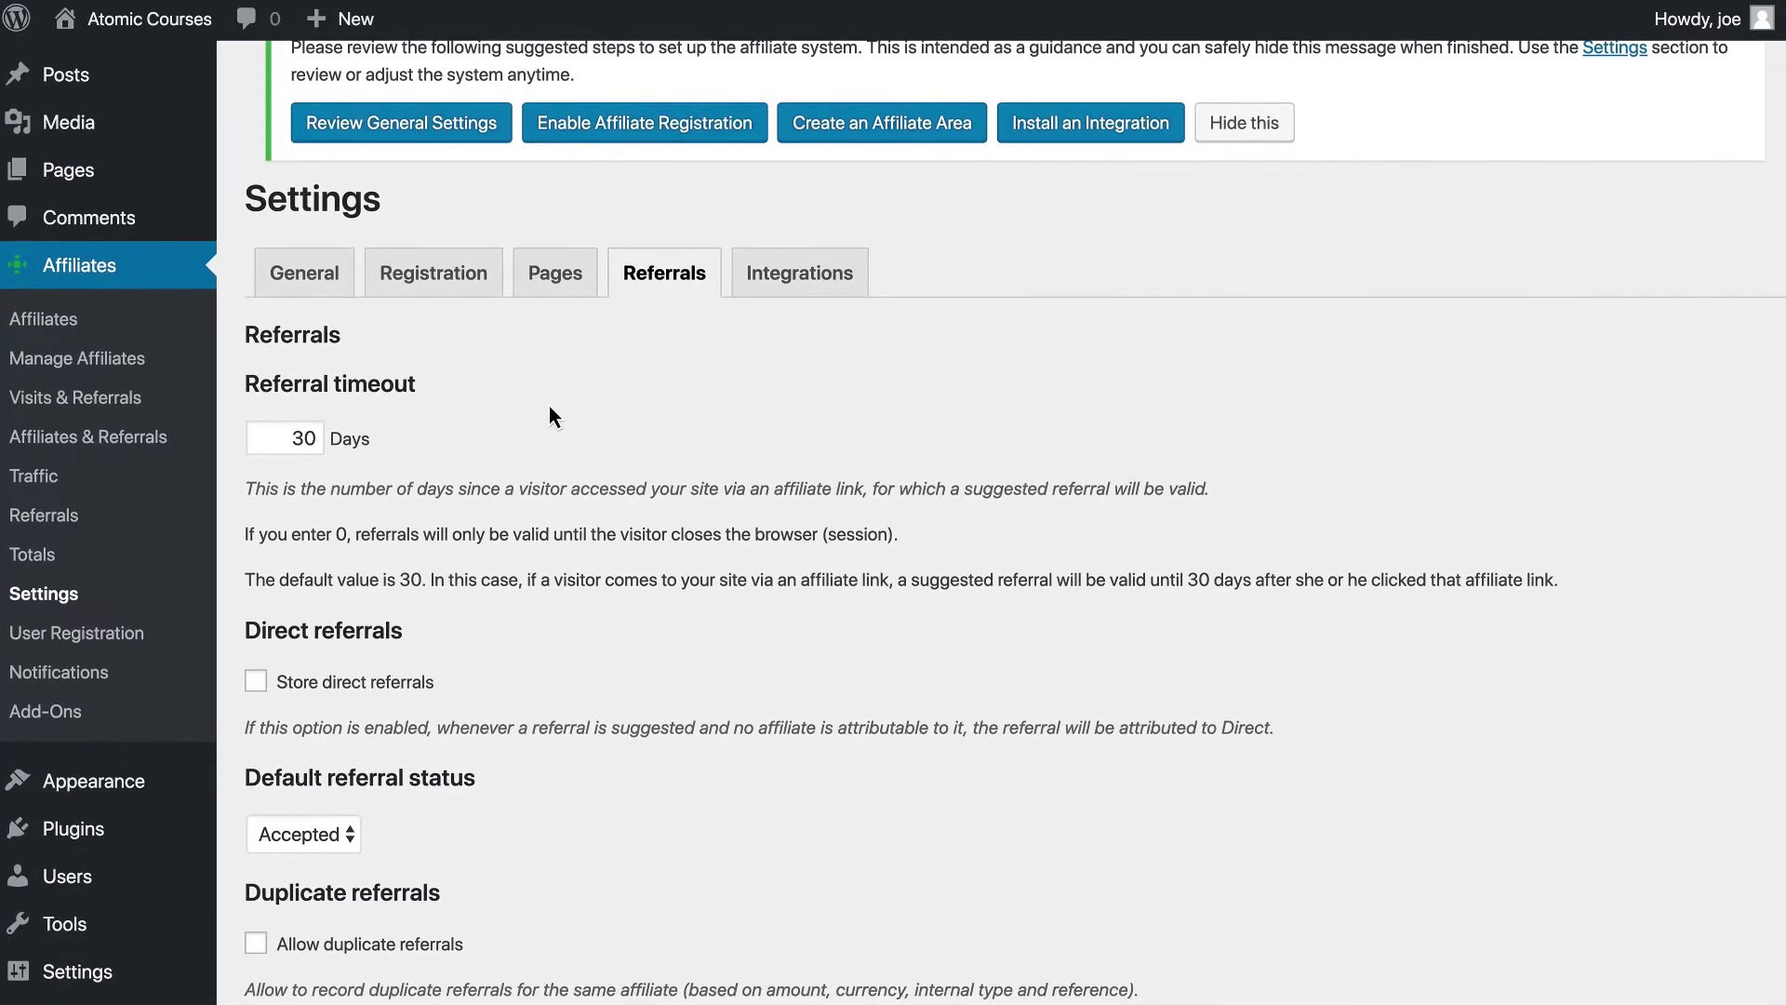
scroll(548, 407, down, 2)
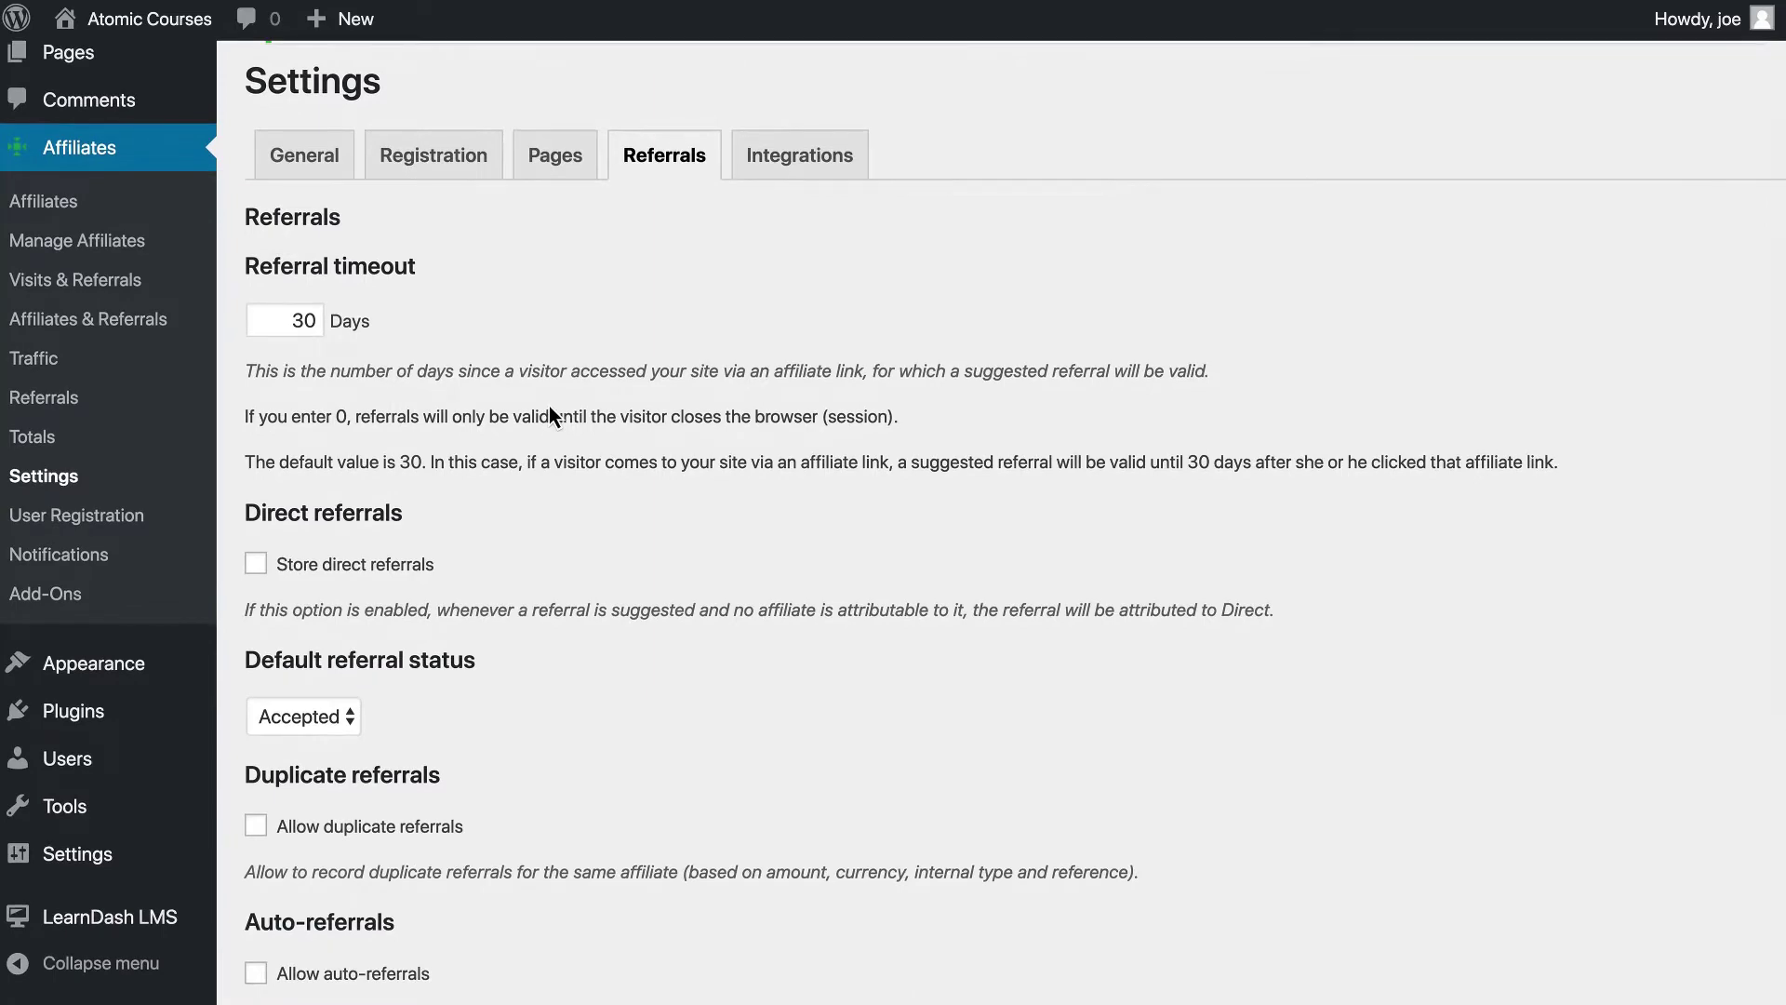
scroll(548, 408, down, 1)
scroll(548, 407, down, 1)
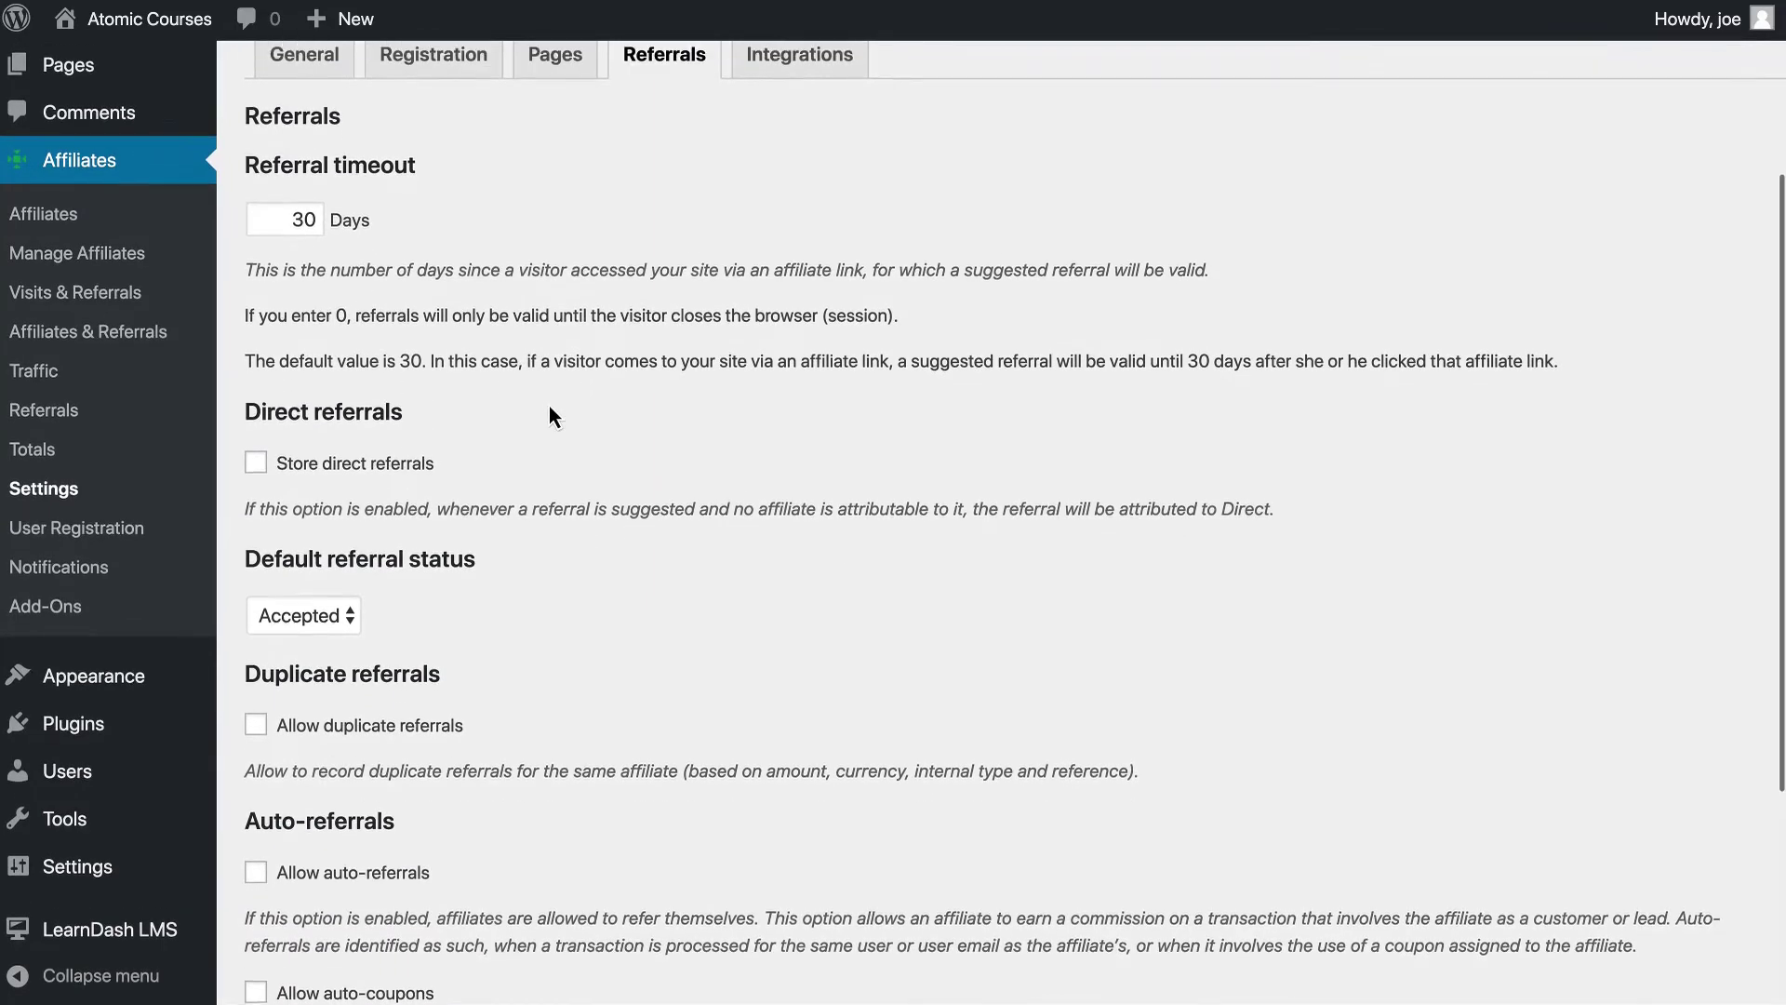
scroll(549, 408, down, 2)
scroll(549, 407, down, 1)
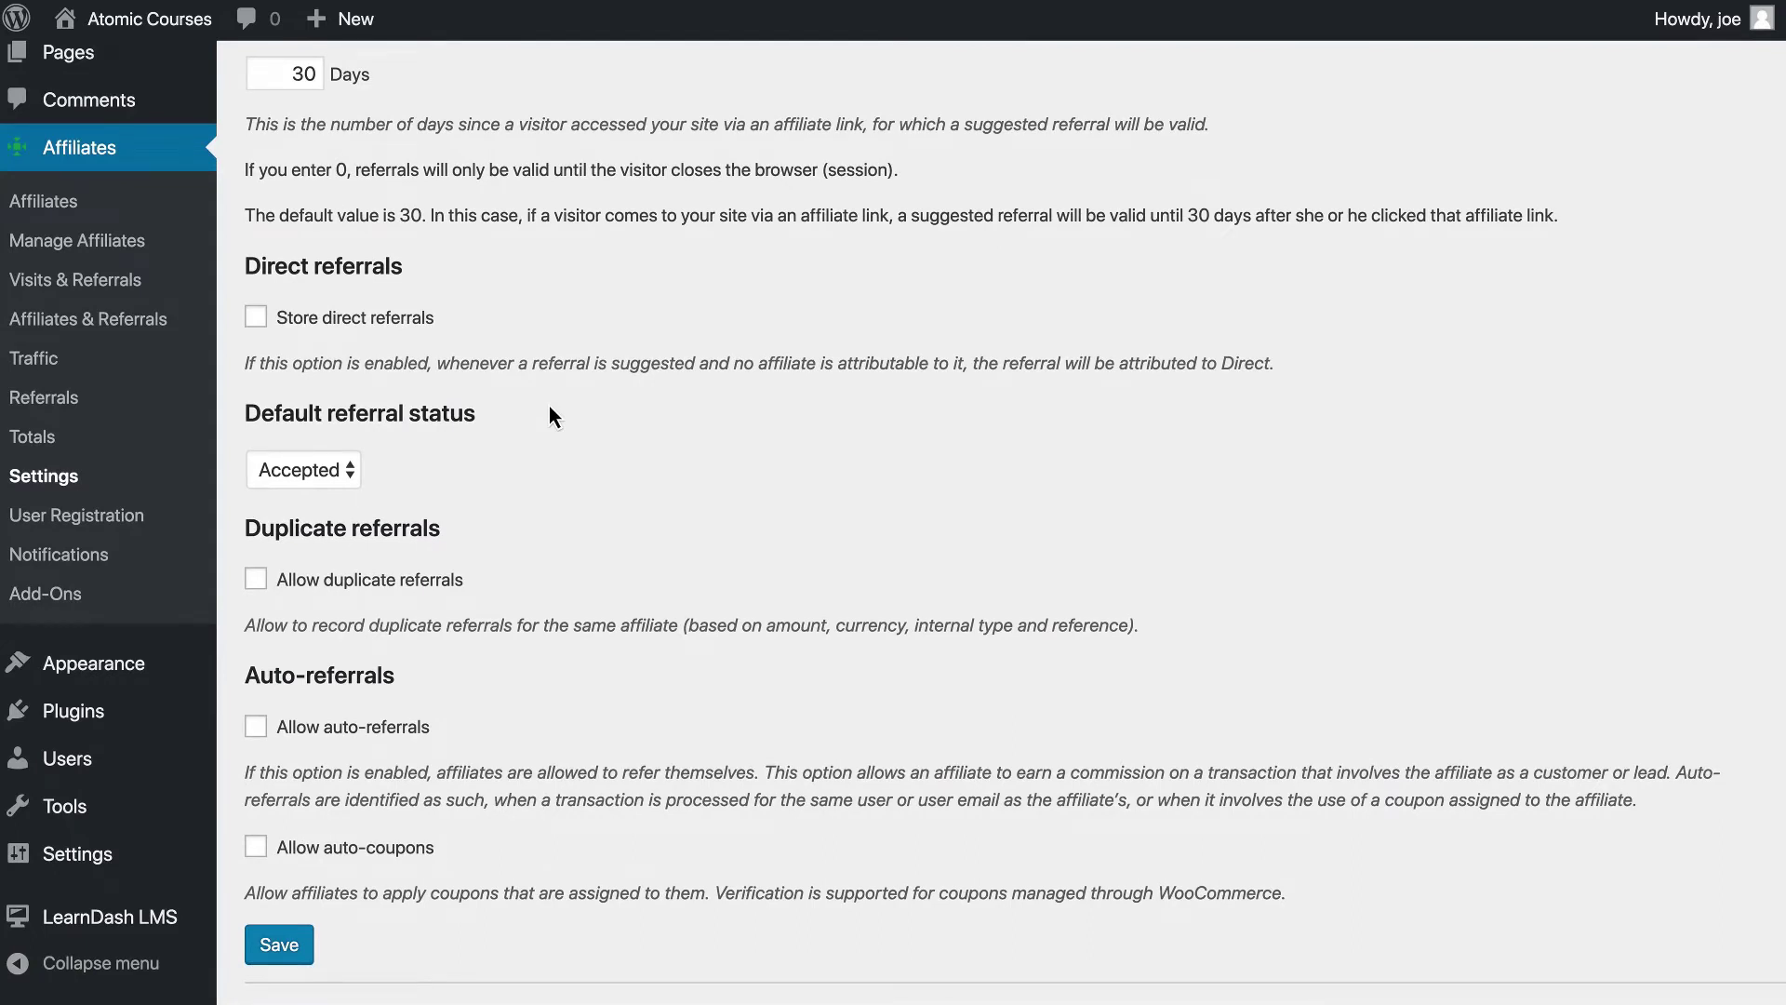
scroll(549, 414, down, 3)
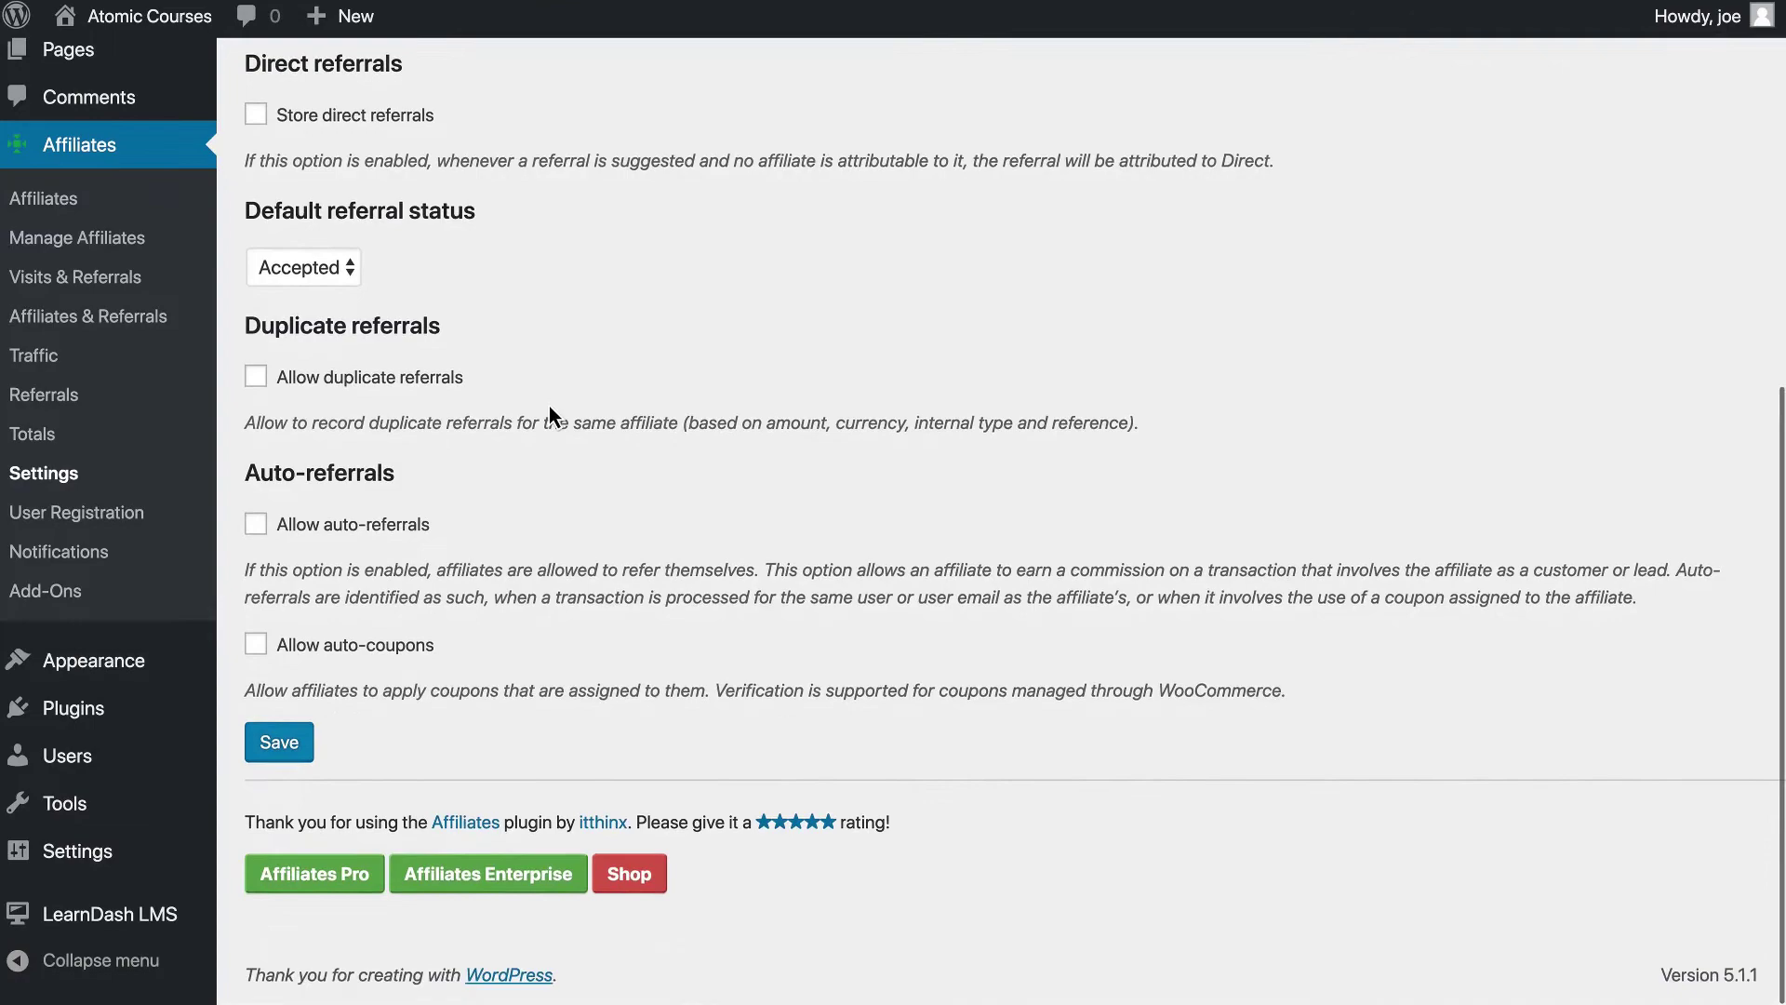
scroll(548, 405, up, 9)
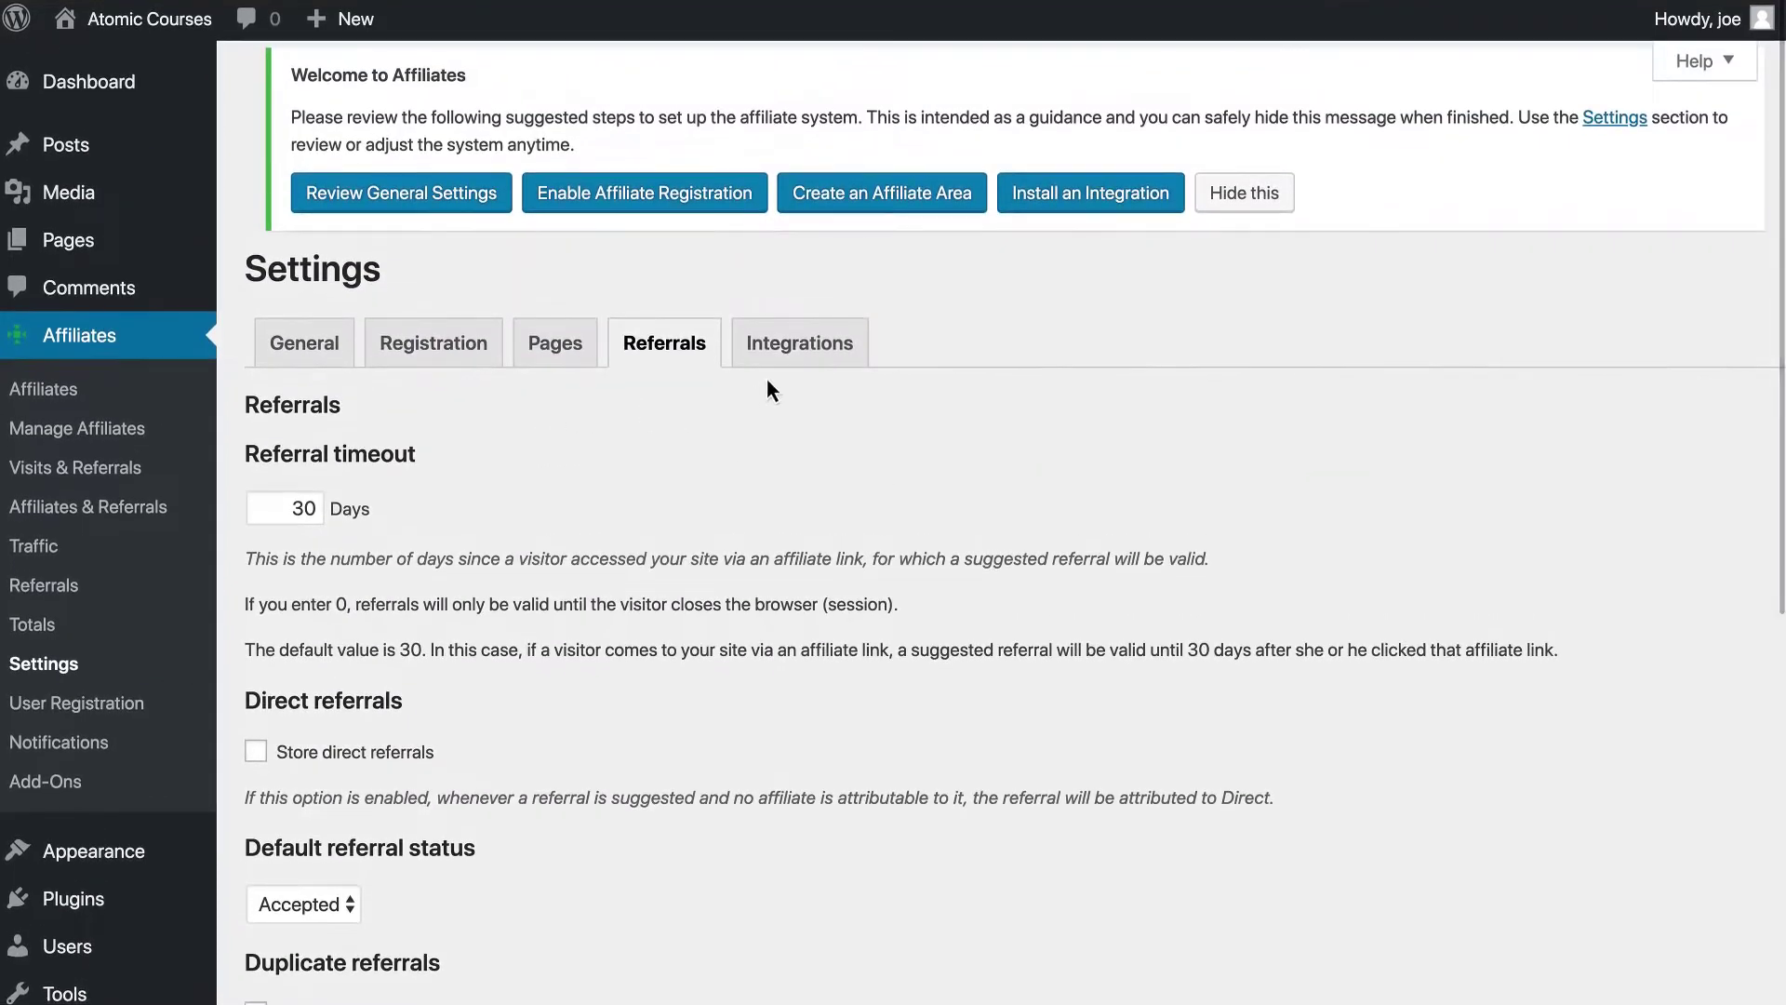
Step: Browse the Integrations list, including WooCommerce (light), Contact Form 7 and premium integrations
click(841, 345)
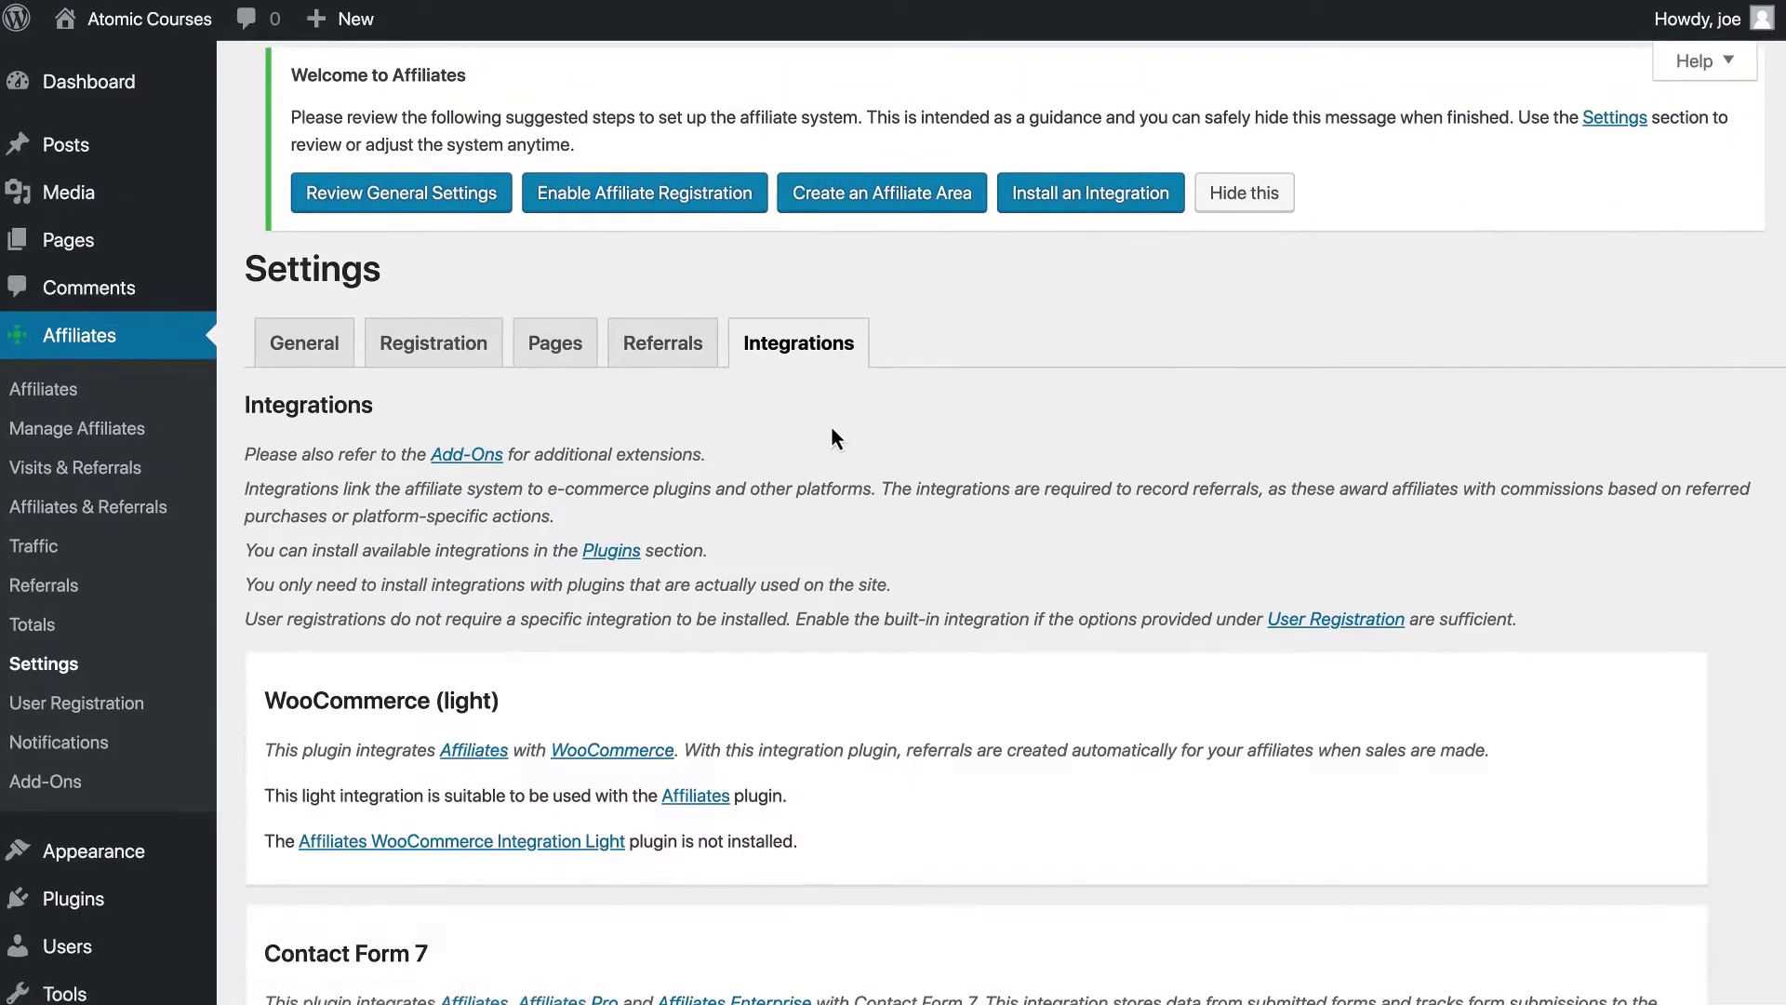
scroll(831, 430, down, 5)
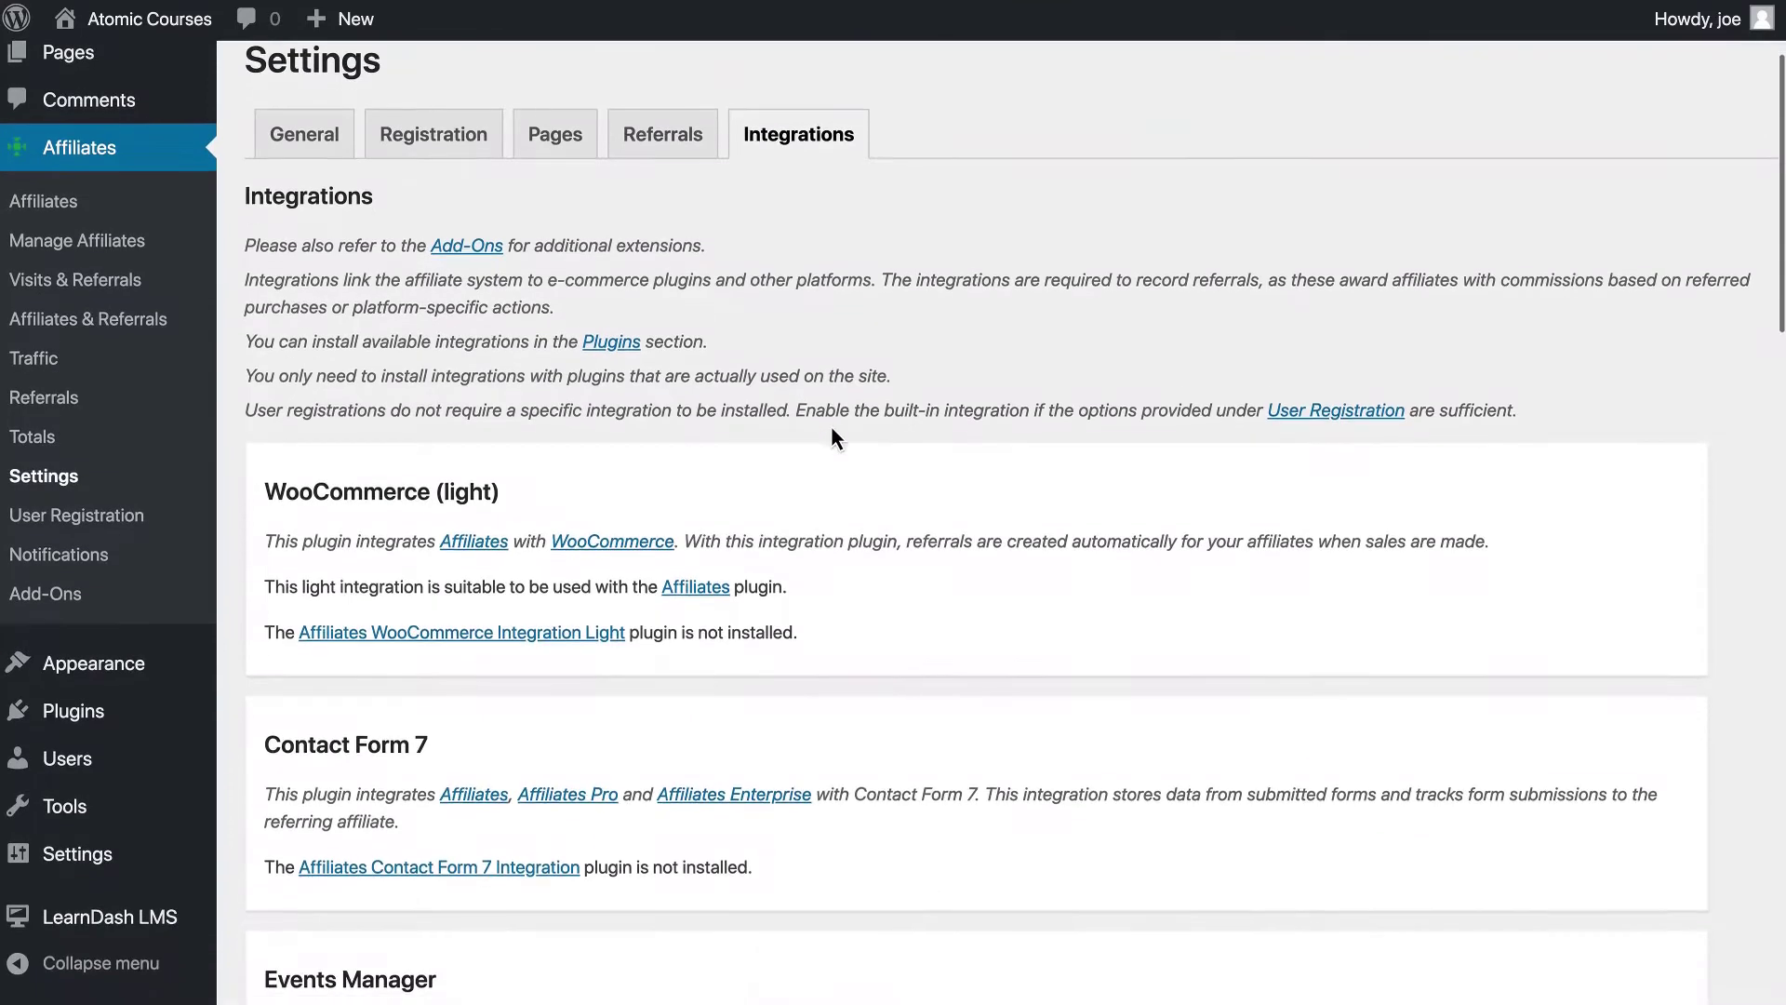
scroll(833, 430, down, 2)
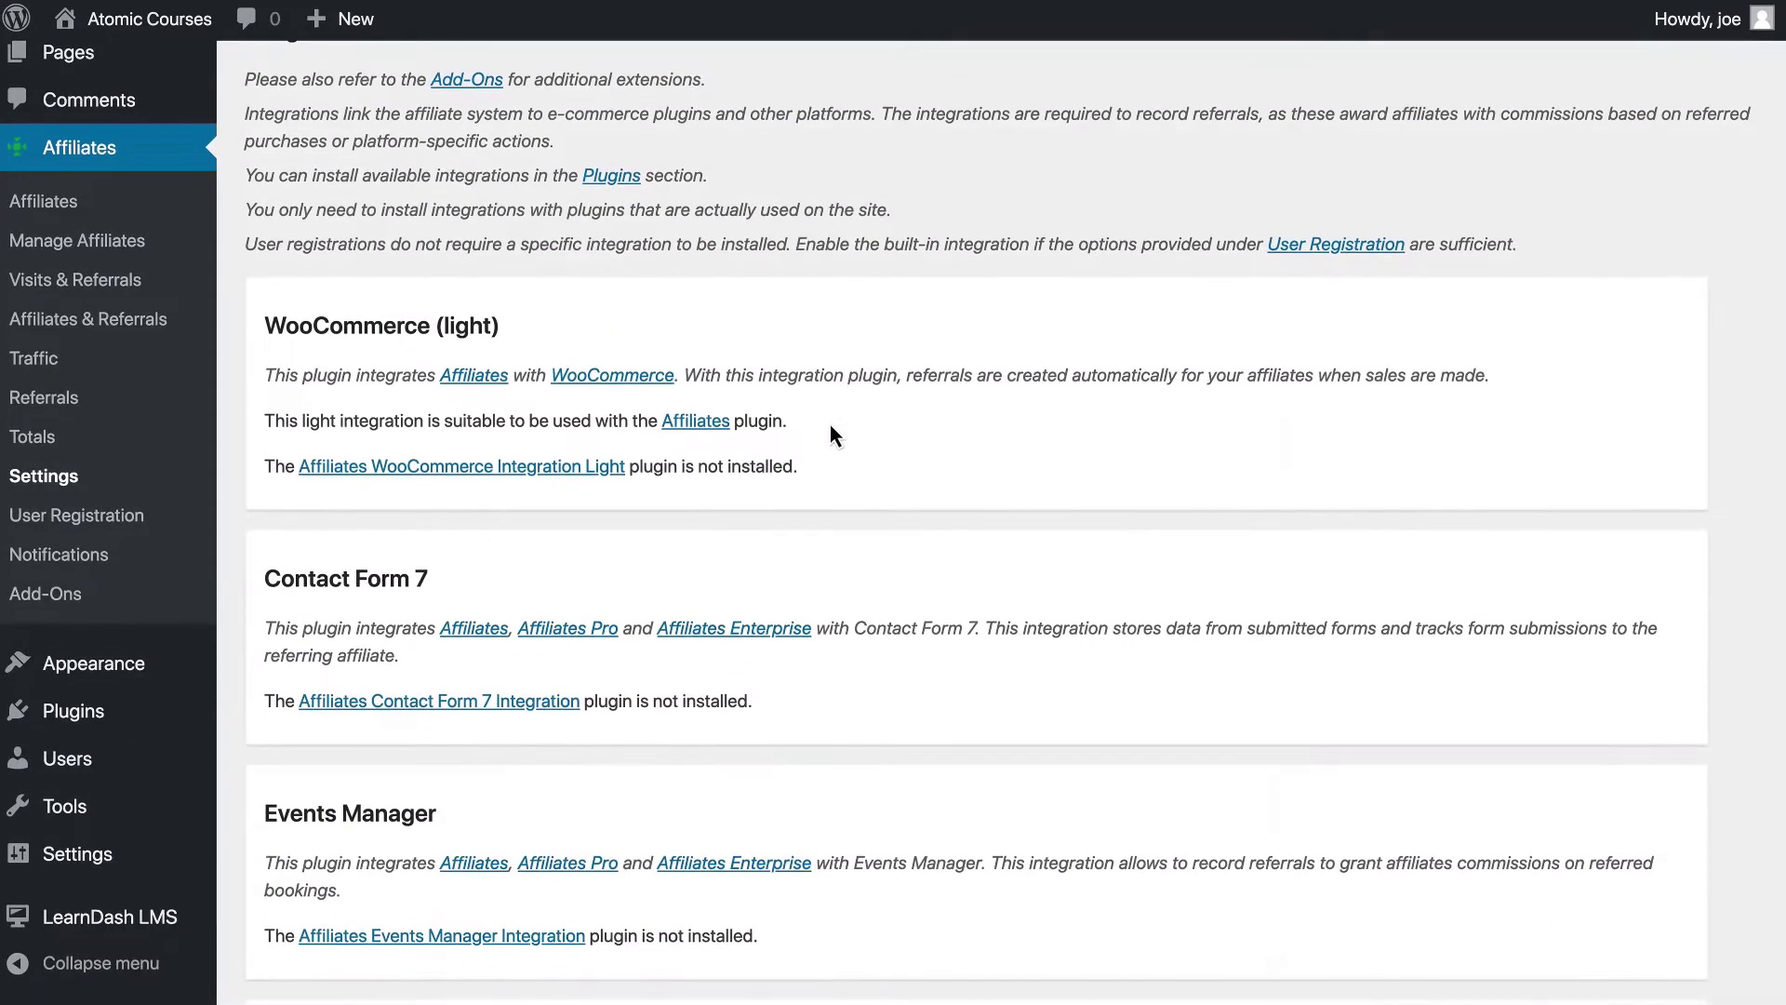
scroll(832, 431, down, 1)
scroll(831, 430, down, 3)
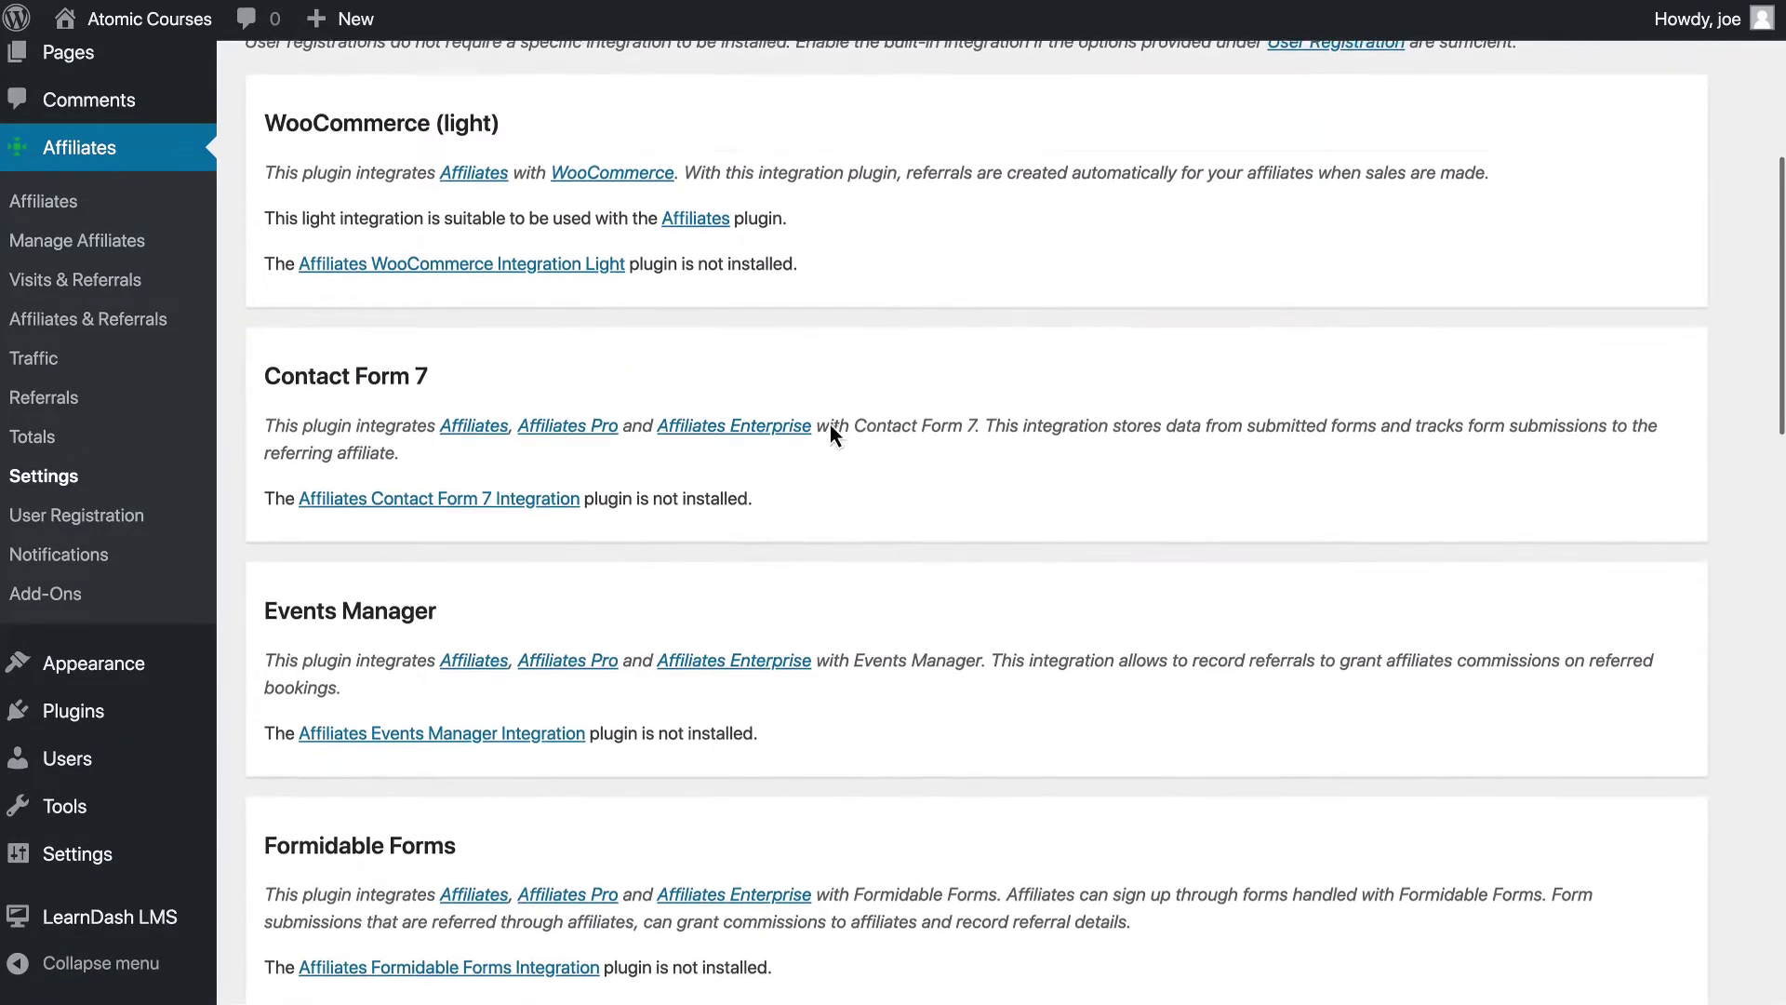
scroll(829, 424, down, 8)
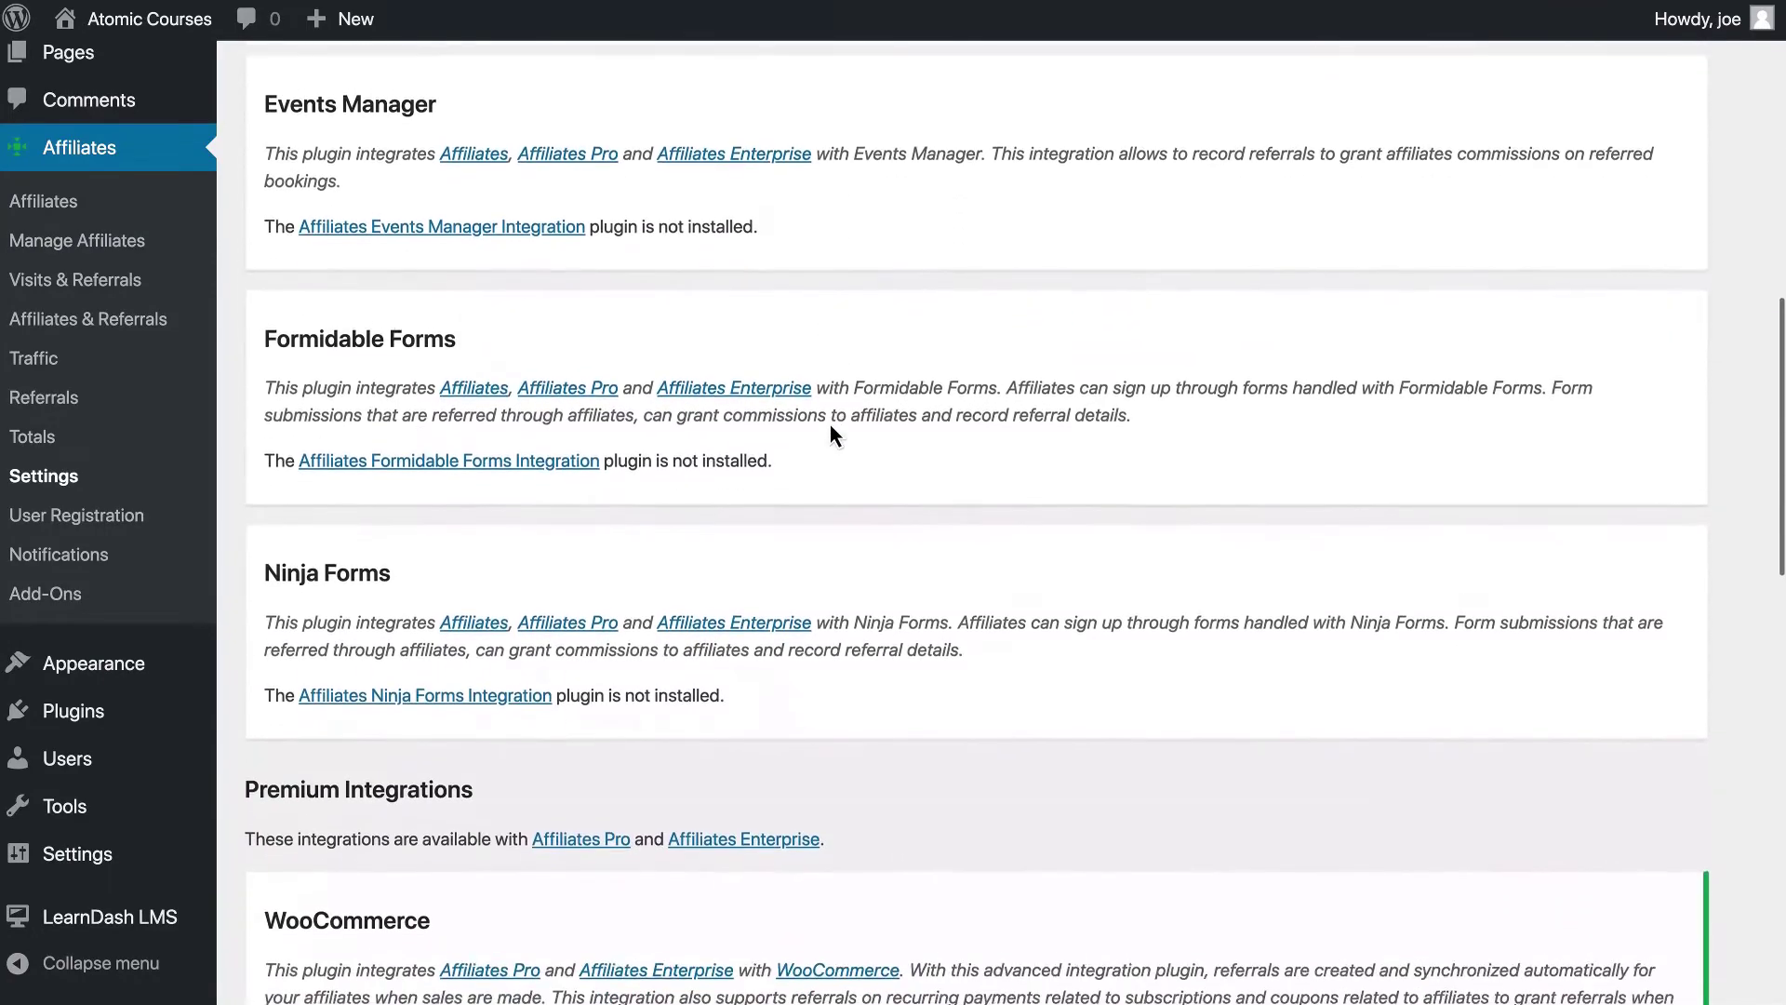
scroll(829, 424, down, 9)
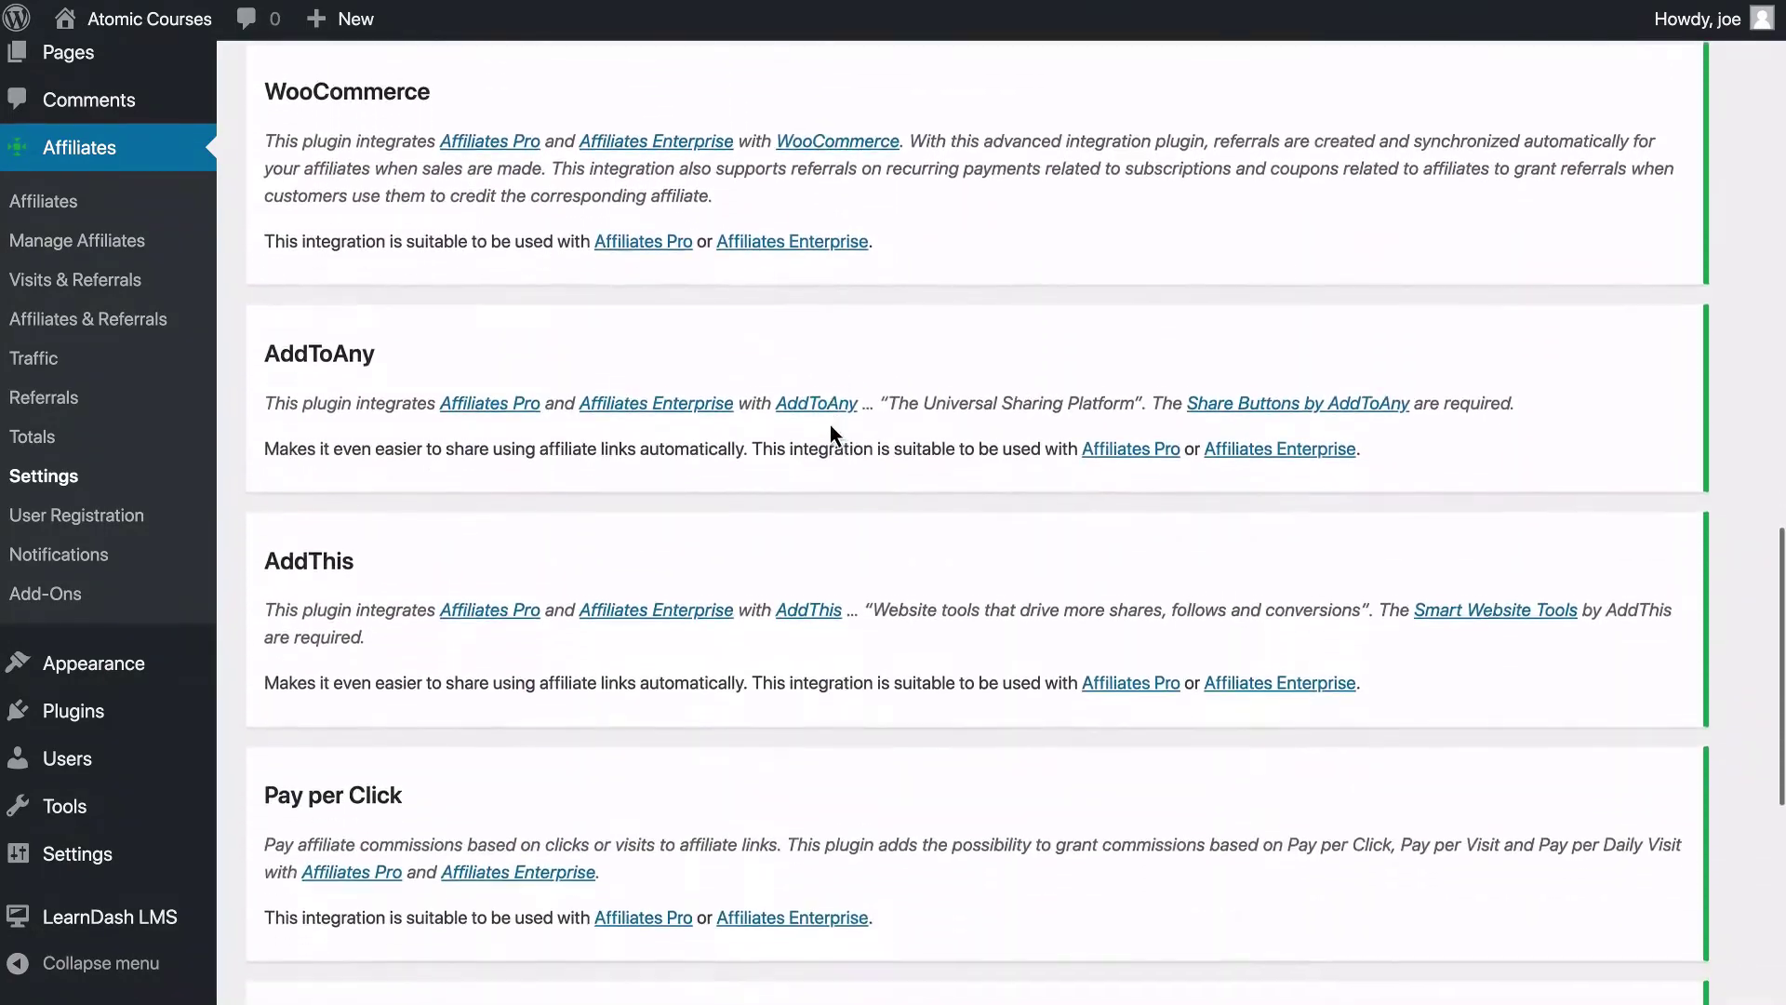
scroll(830, 424, down, 6)
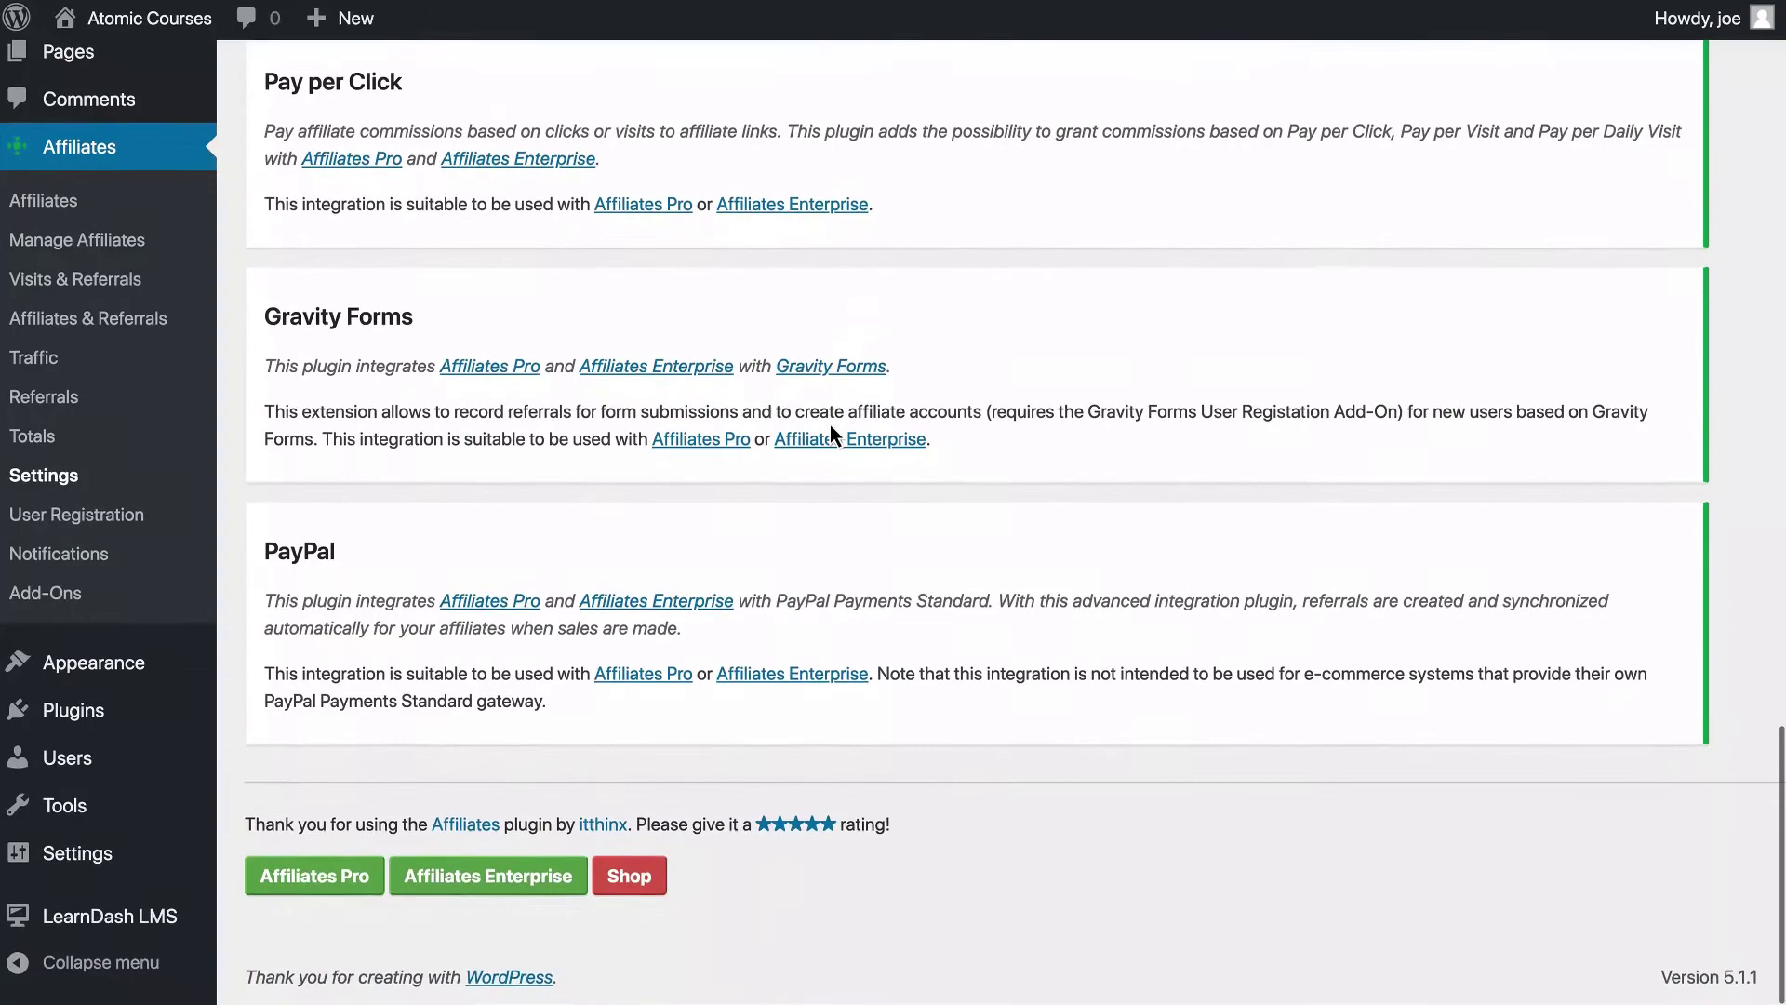
scroll(830, 424, up, 1)
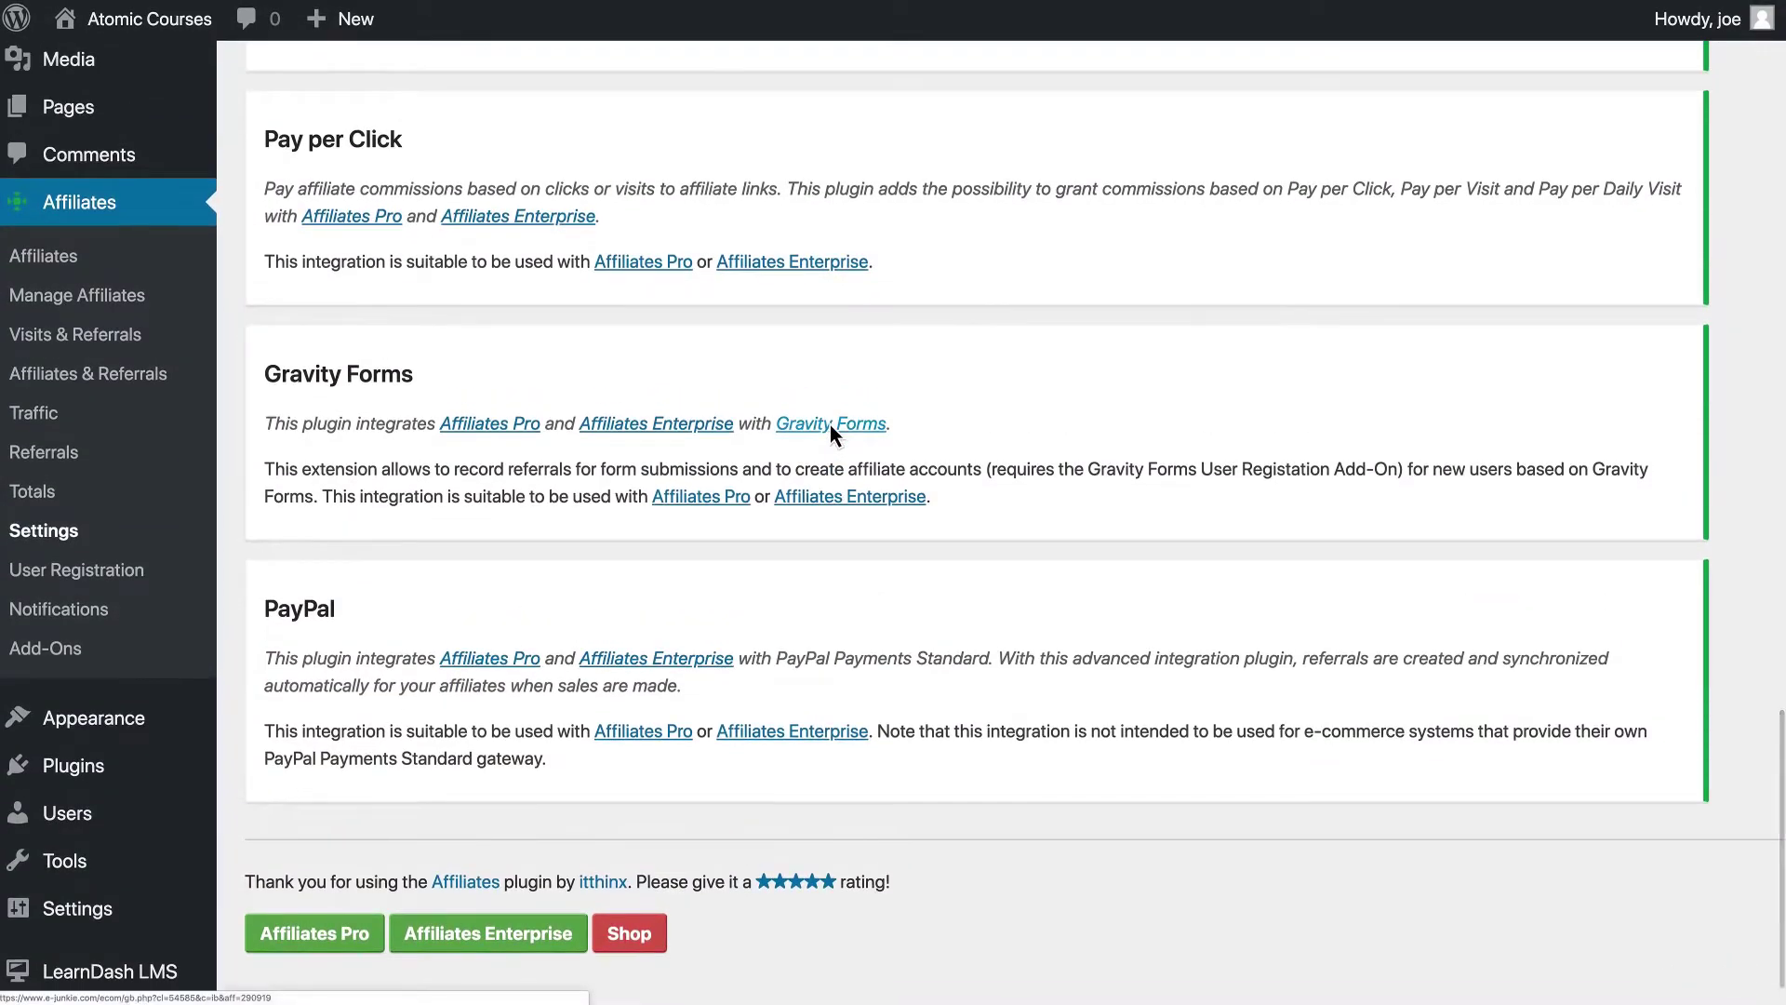
scroll(831, 428, up, 3)
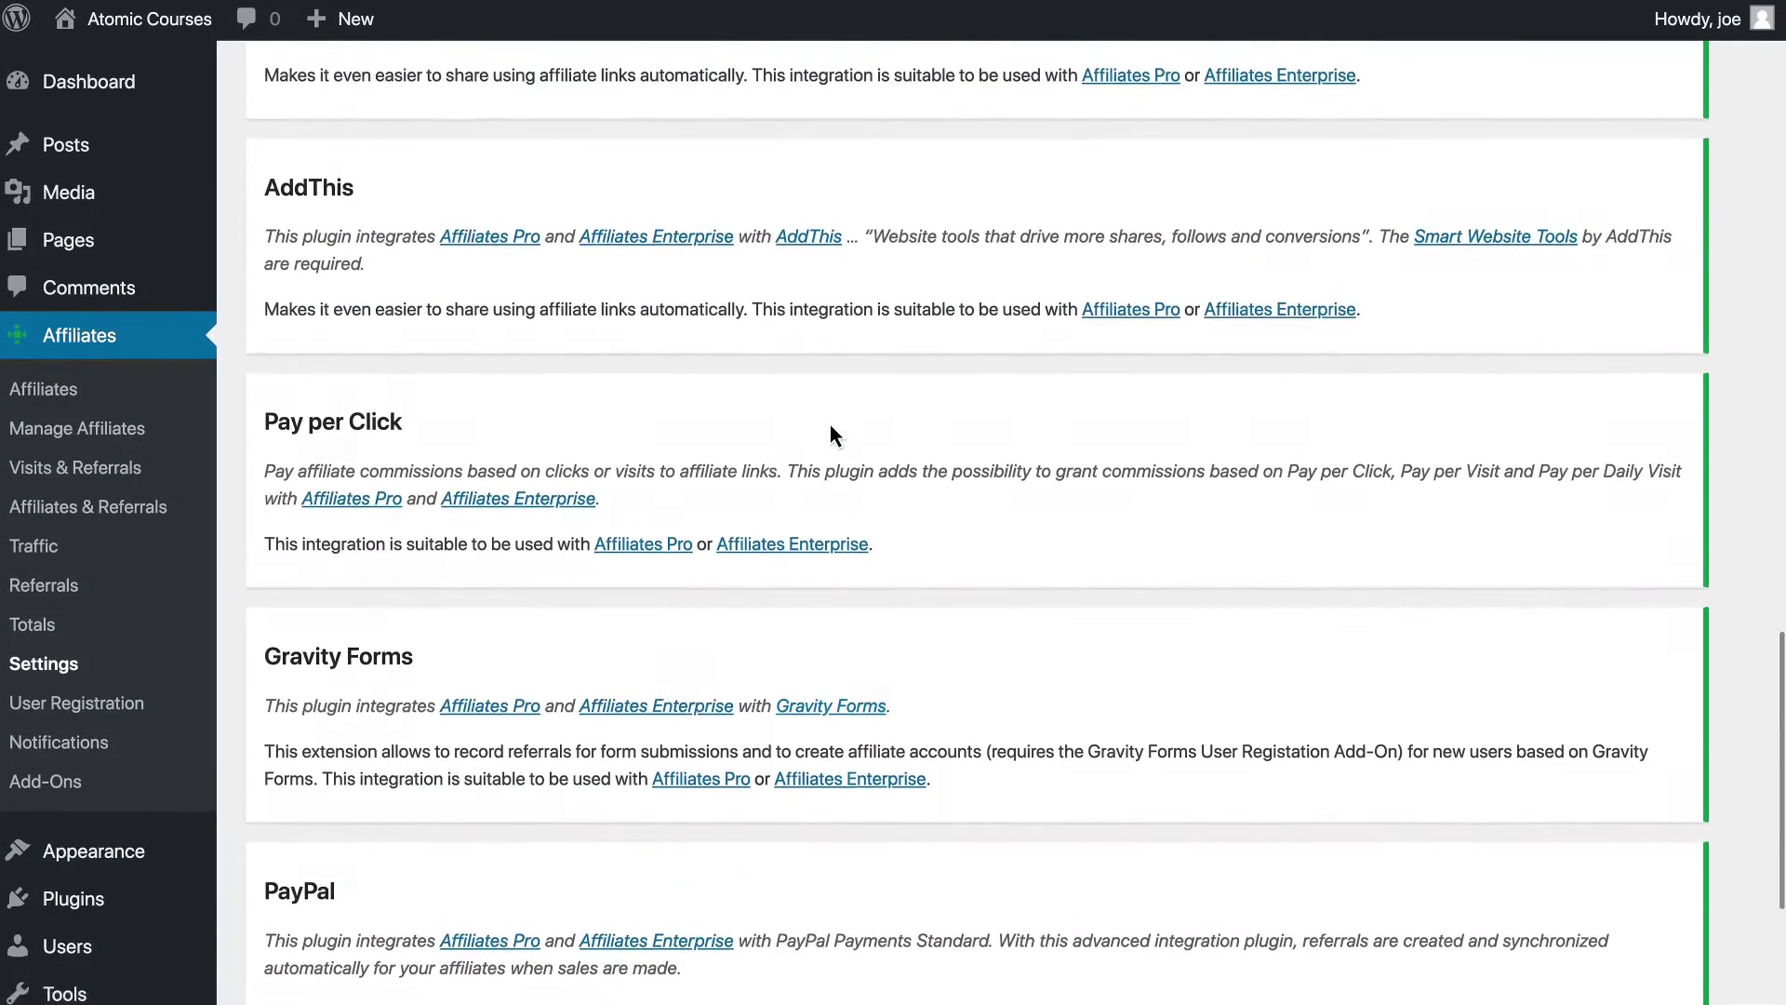
scroll(830, 428, up, 7)
scroll(831, 430, up, 15)
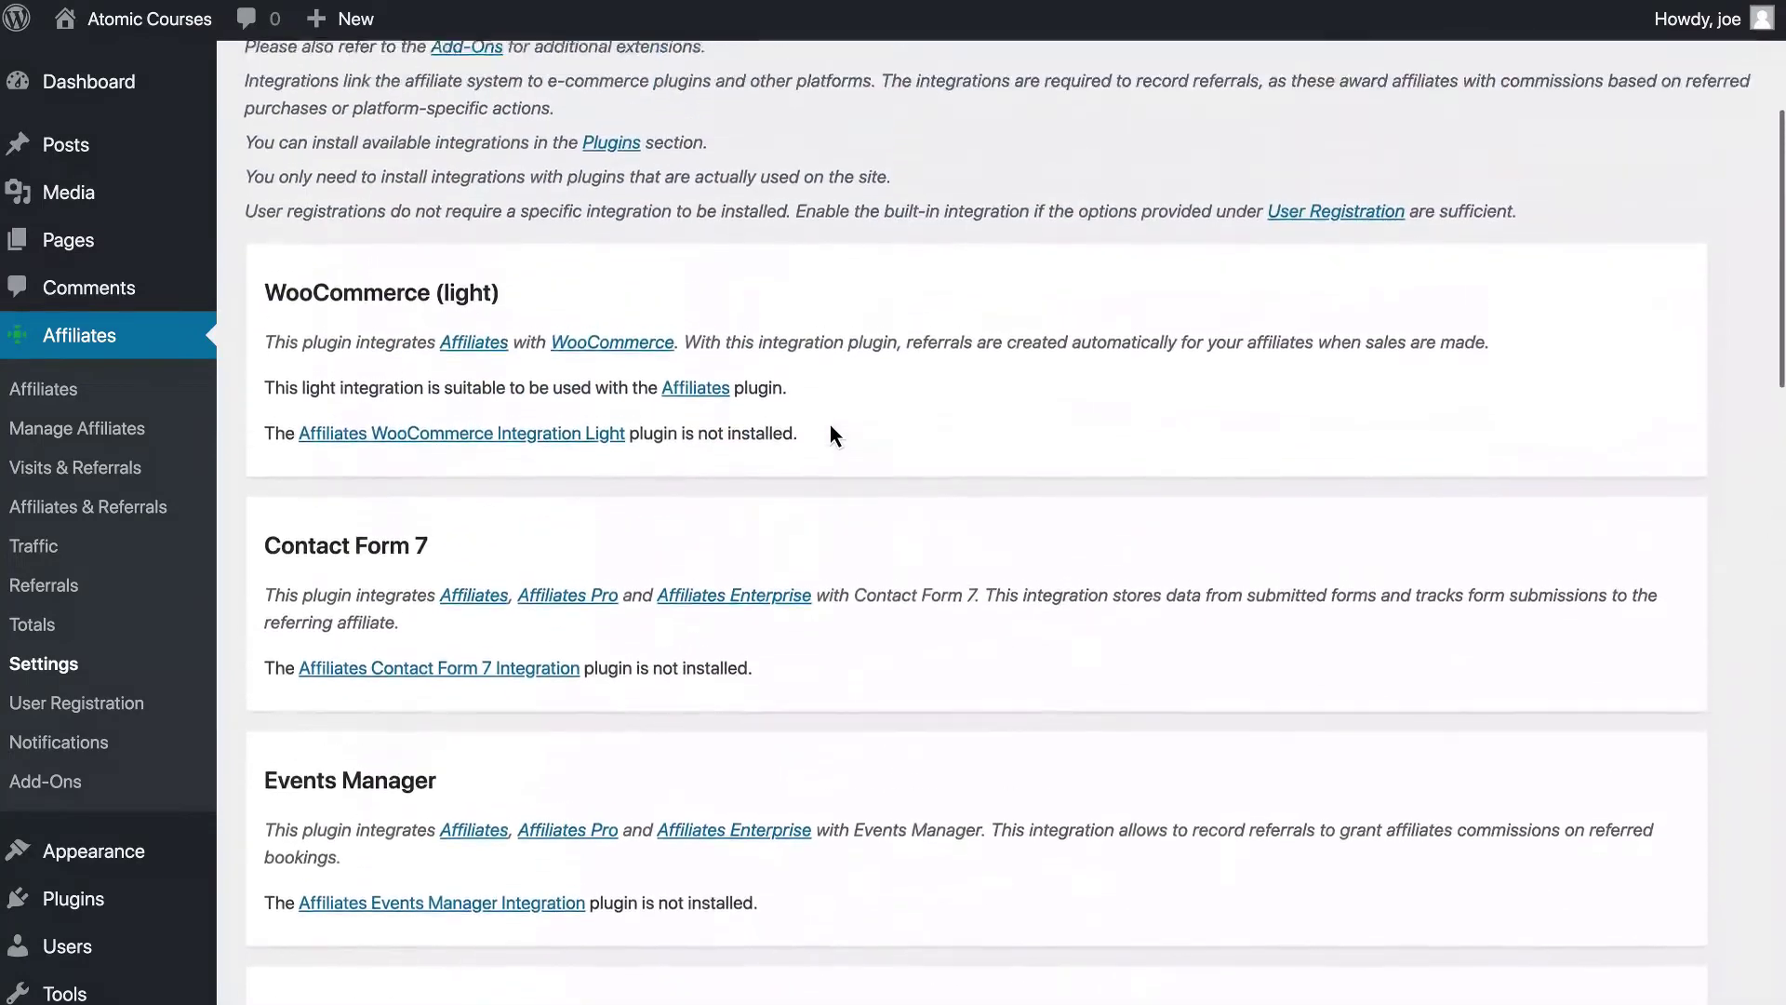
scroll(830, 424, up, 2)
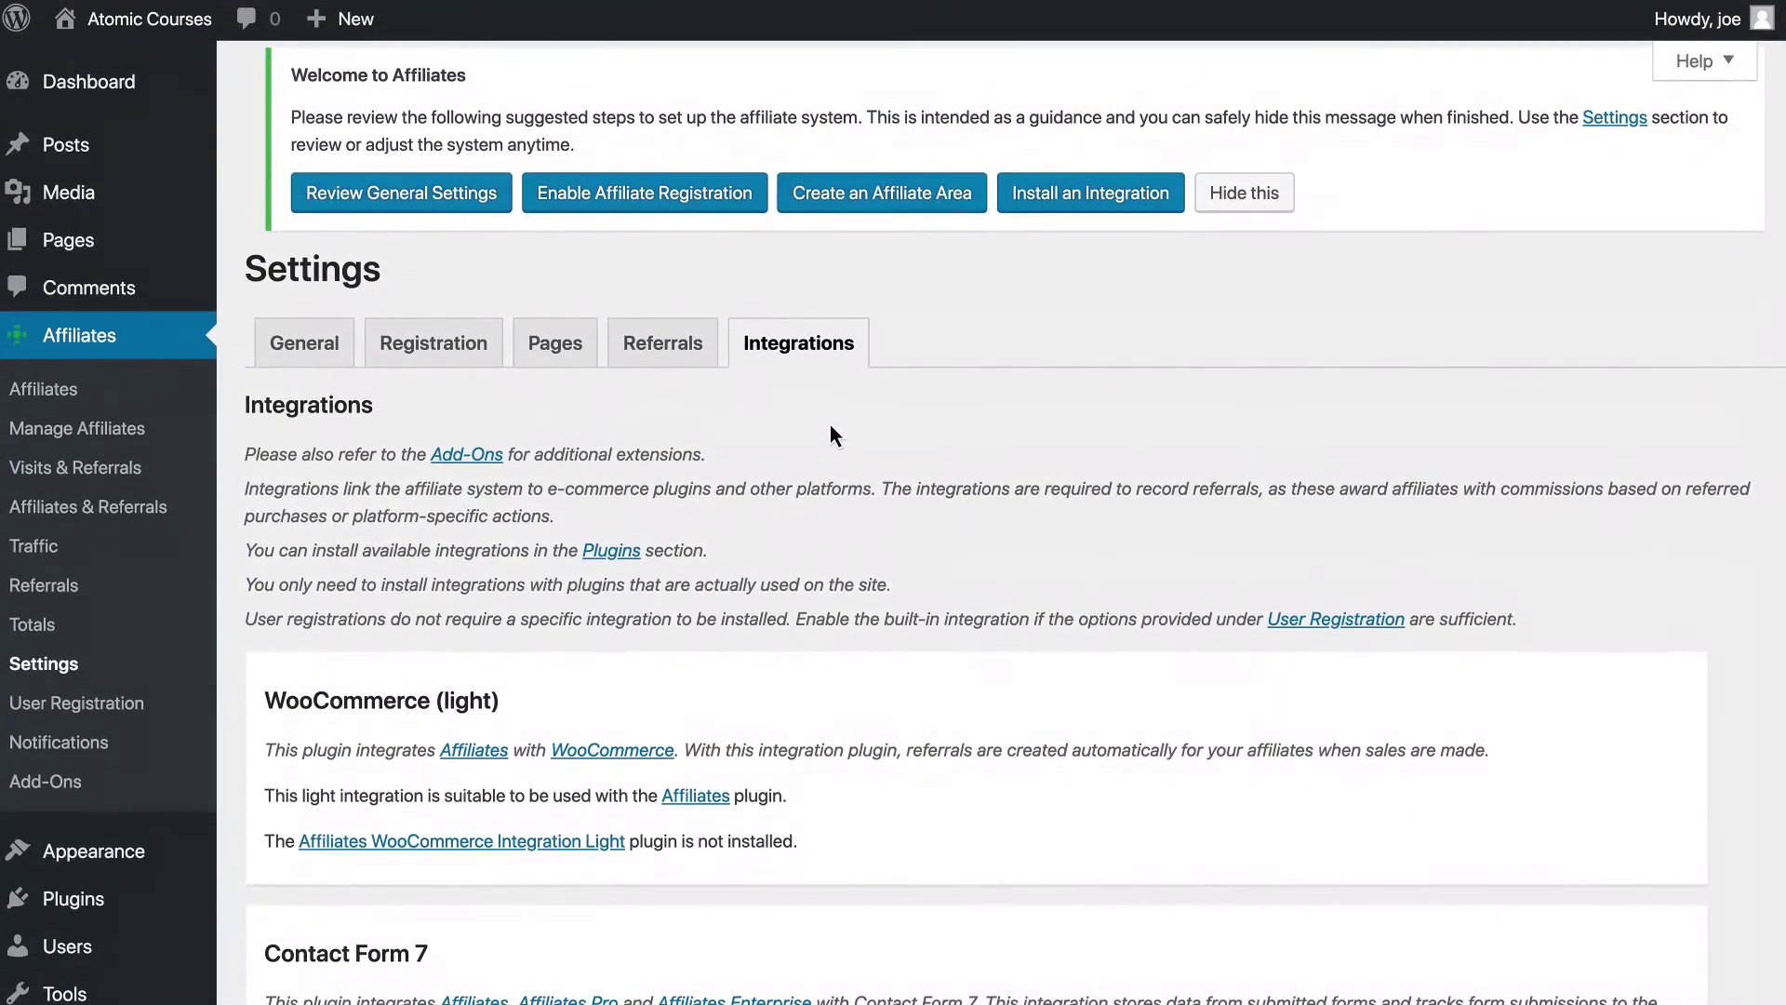
Step: Set the User Registration commission to 10 USD and save it
click(117, 710)
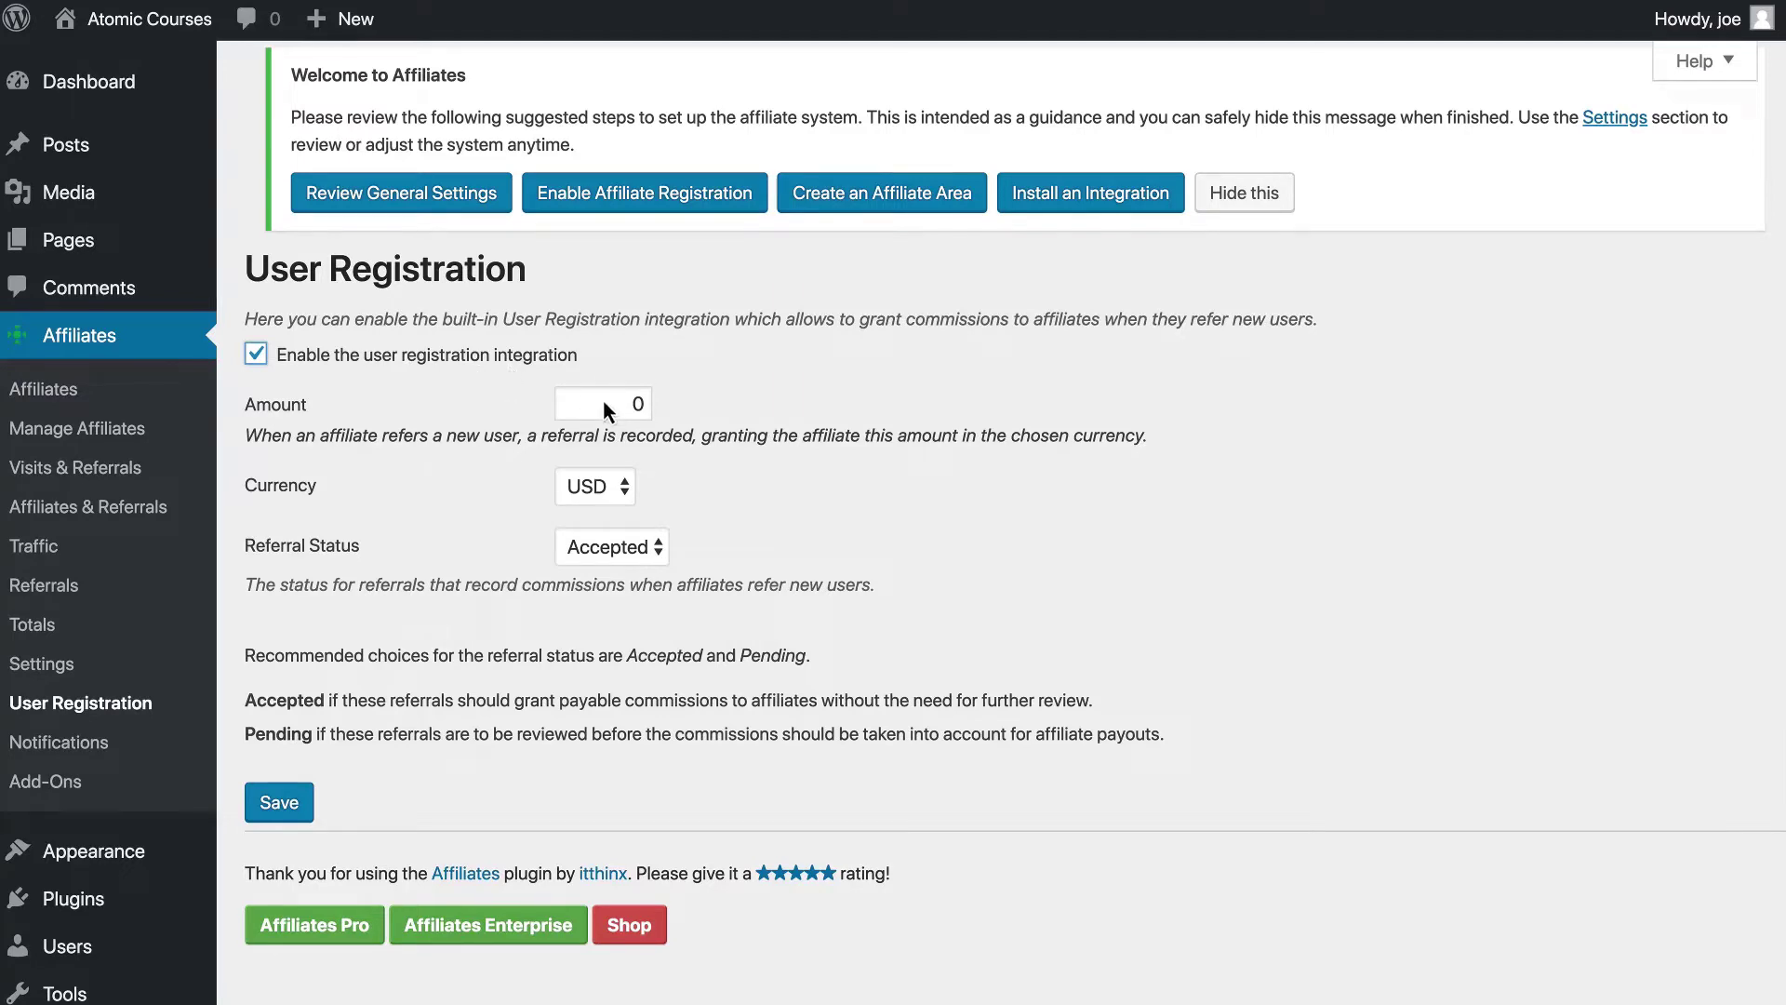
click(646, 407)
click(600, 486)
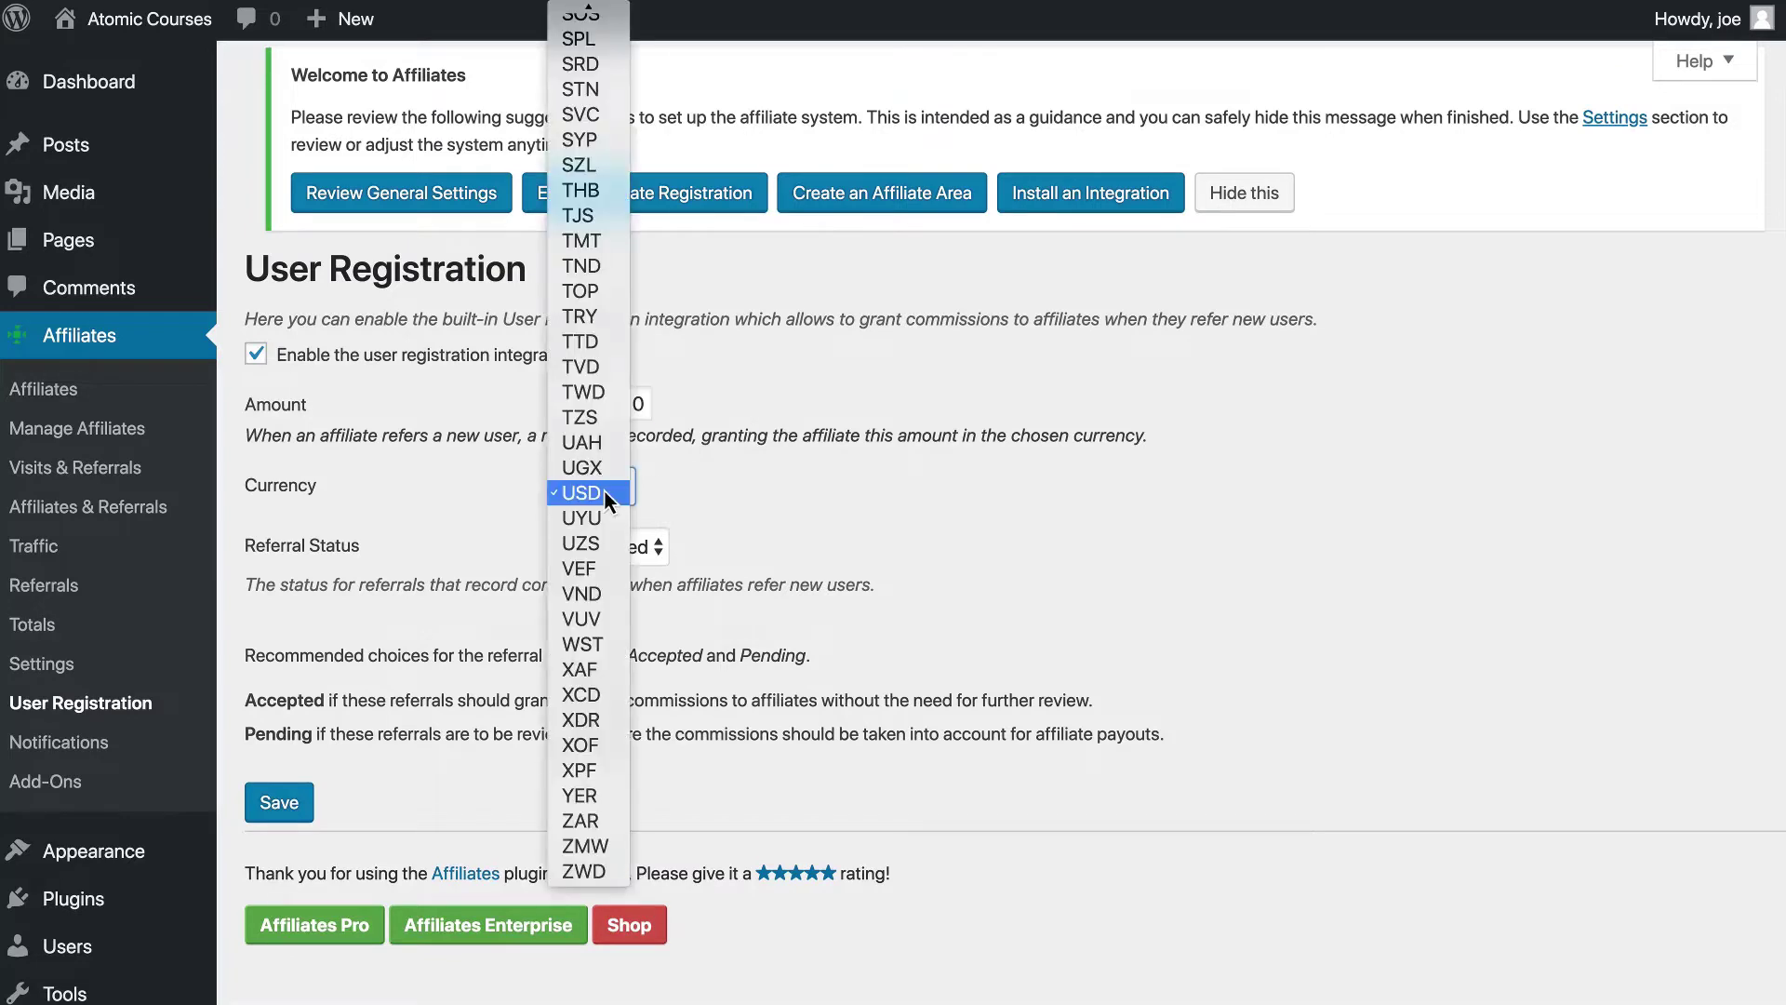
click(606, 501)
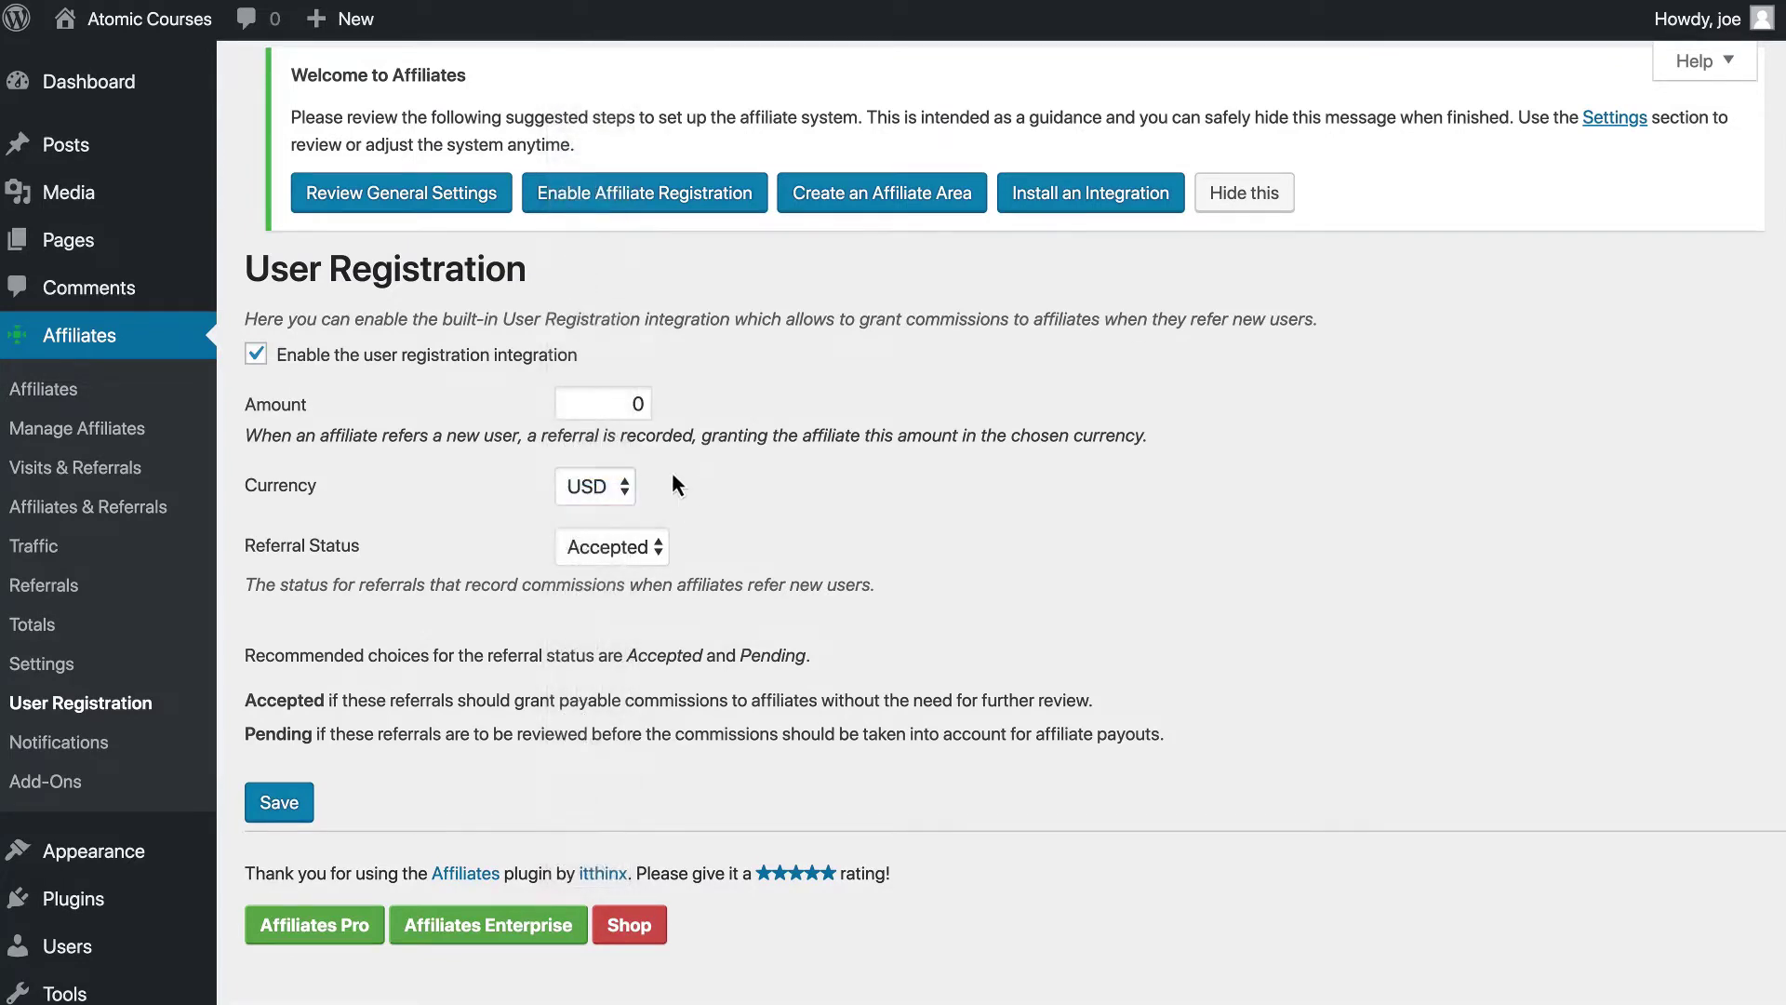
double_click(624, 407)
text(10)
click(299, 803)
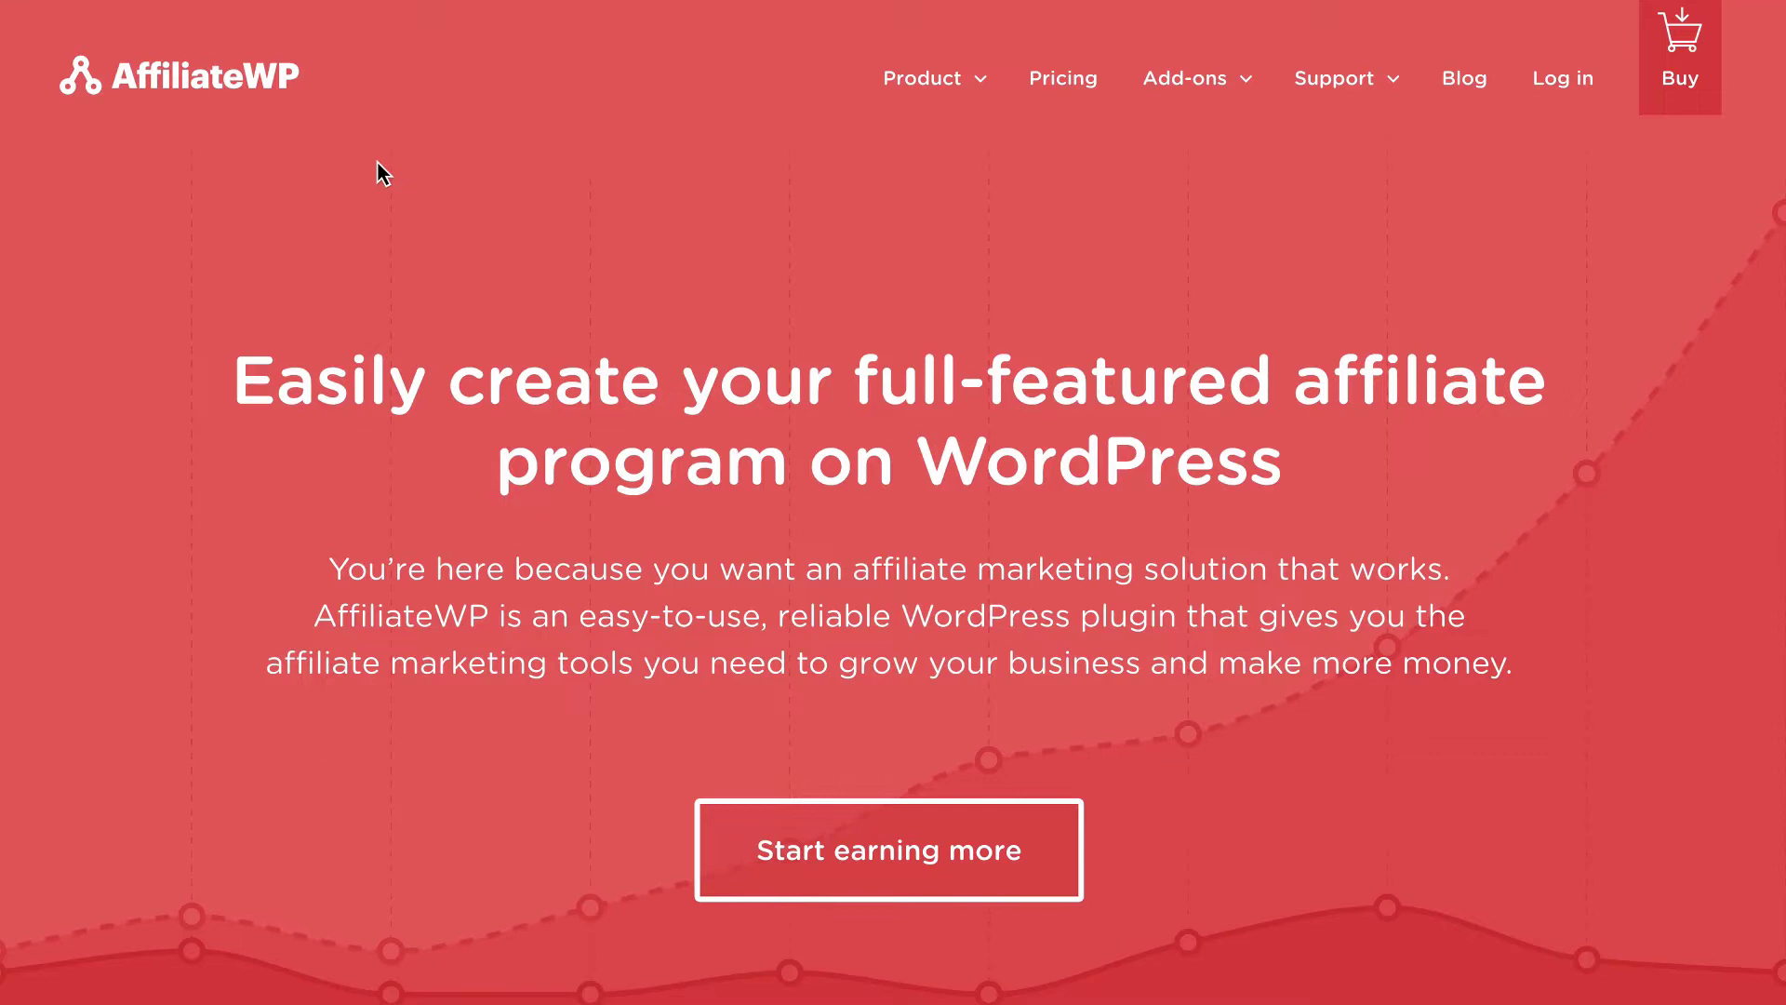
Step: Scroll through the AffiliateWP homepage features and return to the top
scroll(382, 172, down, 1)
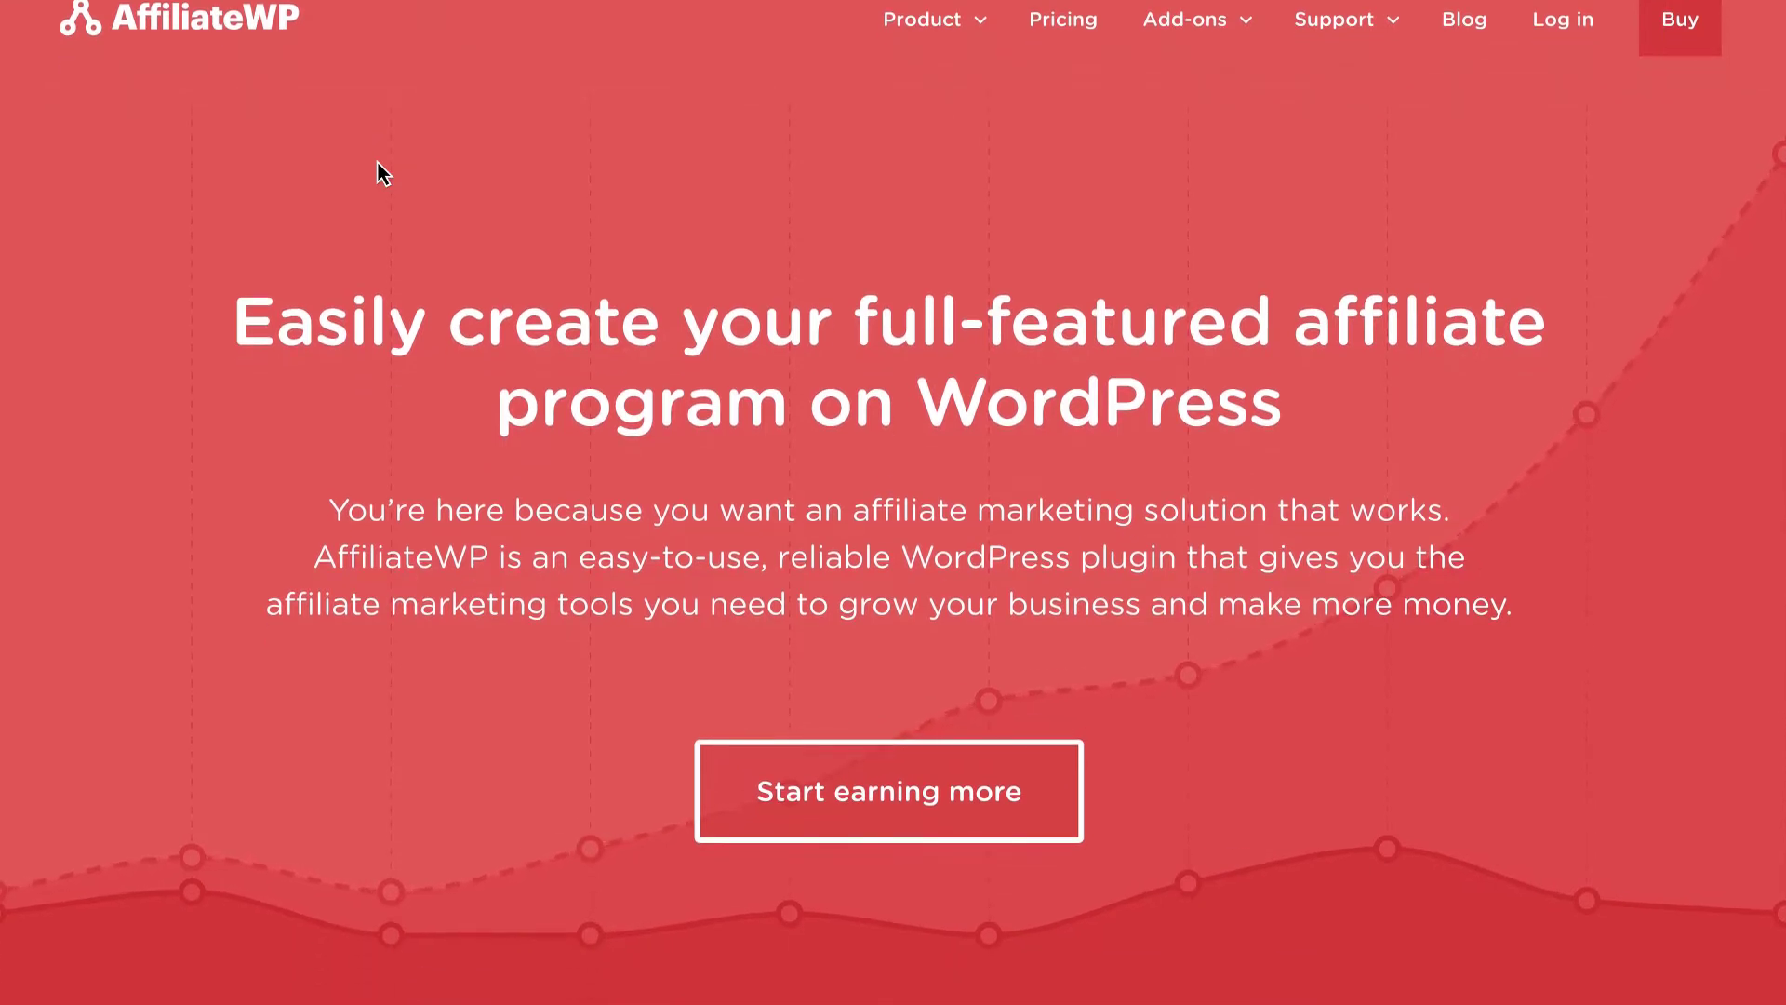
scroll(382, 172, down, 4)
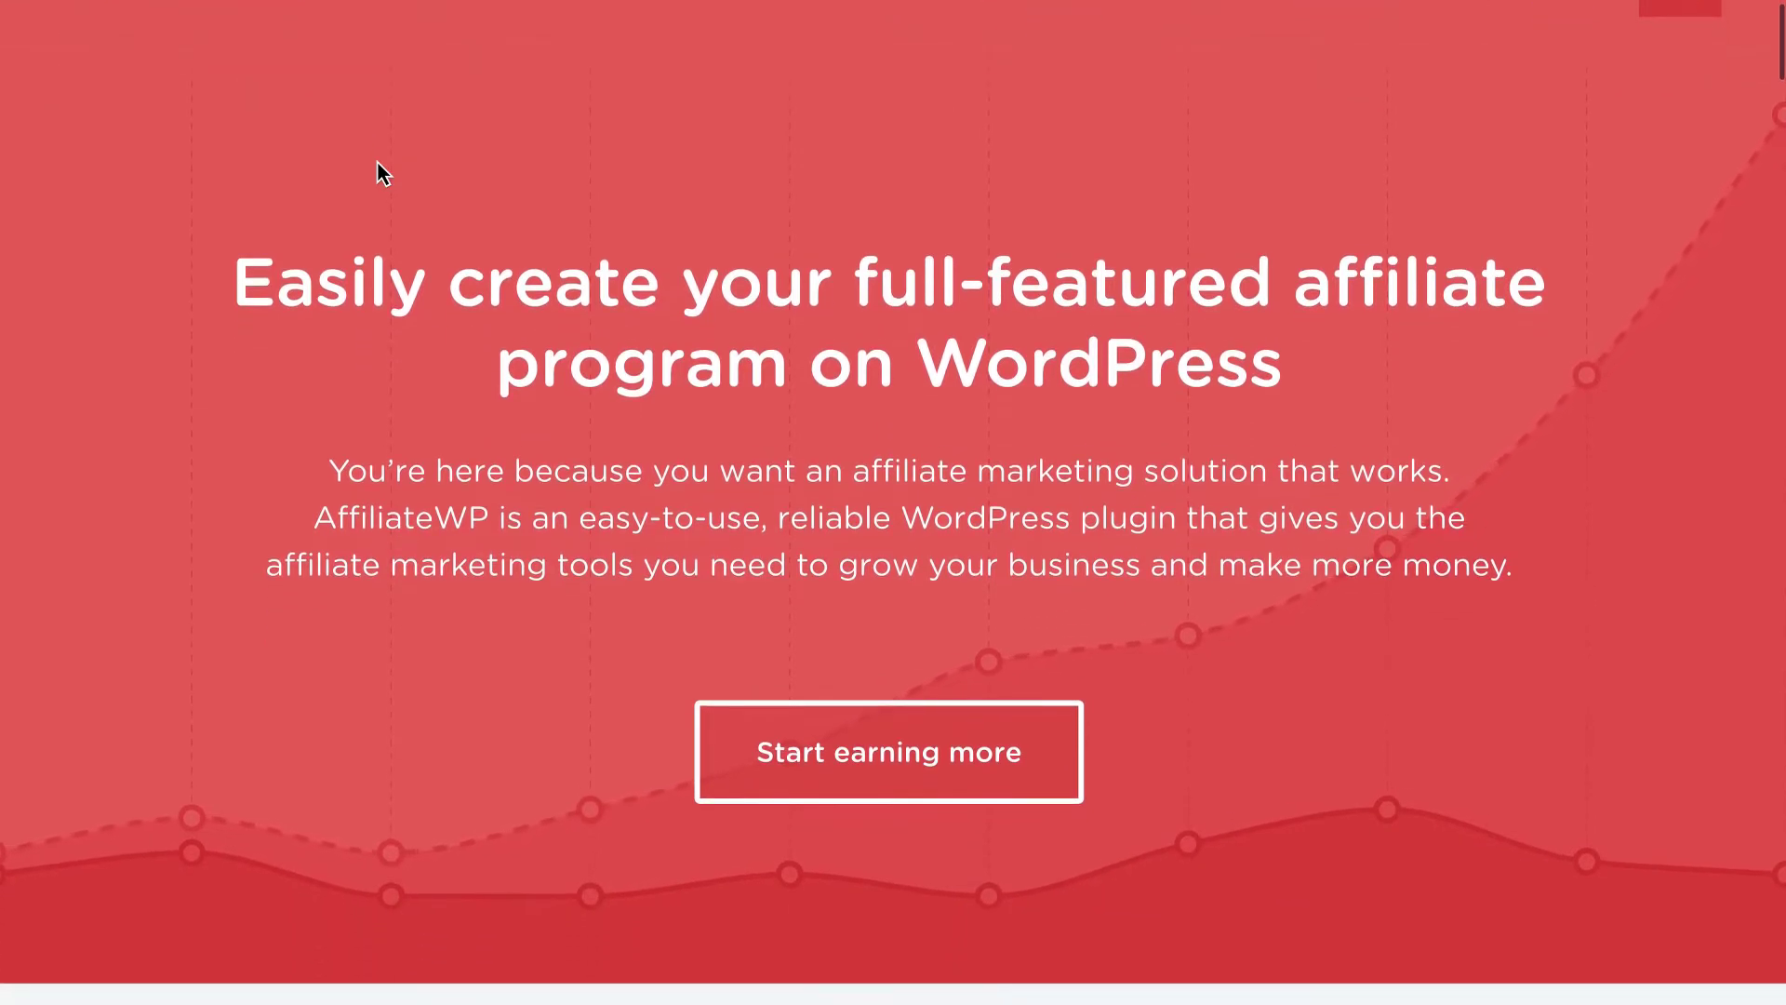
scroll(382, 172, down, 8)
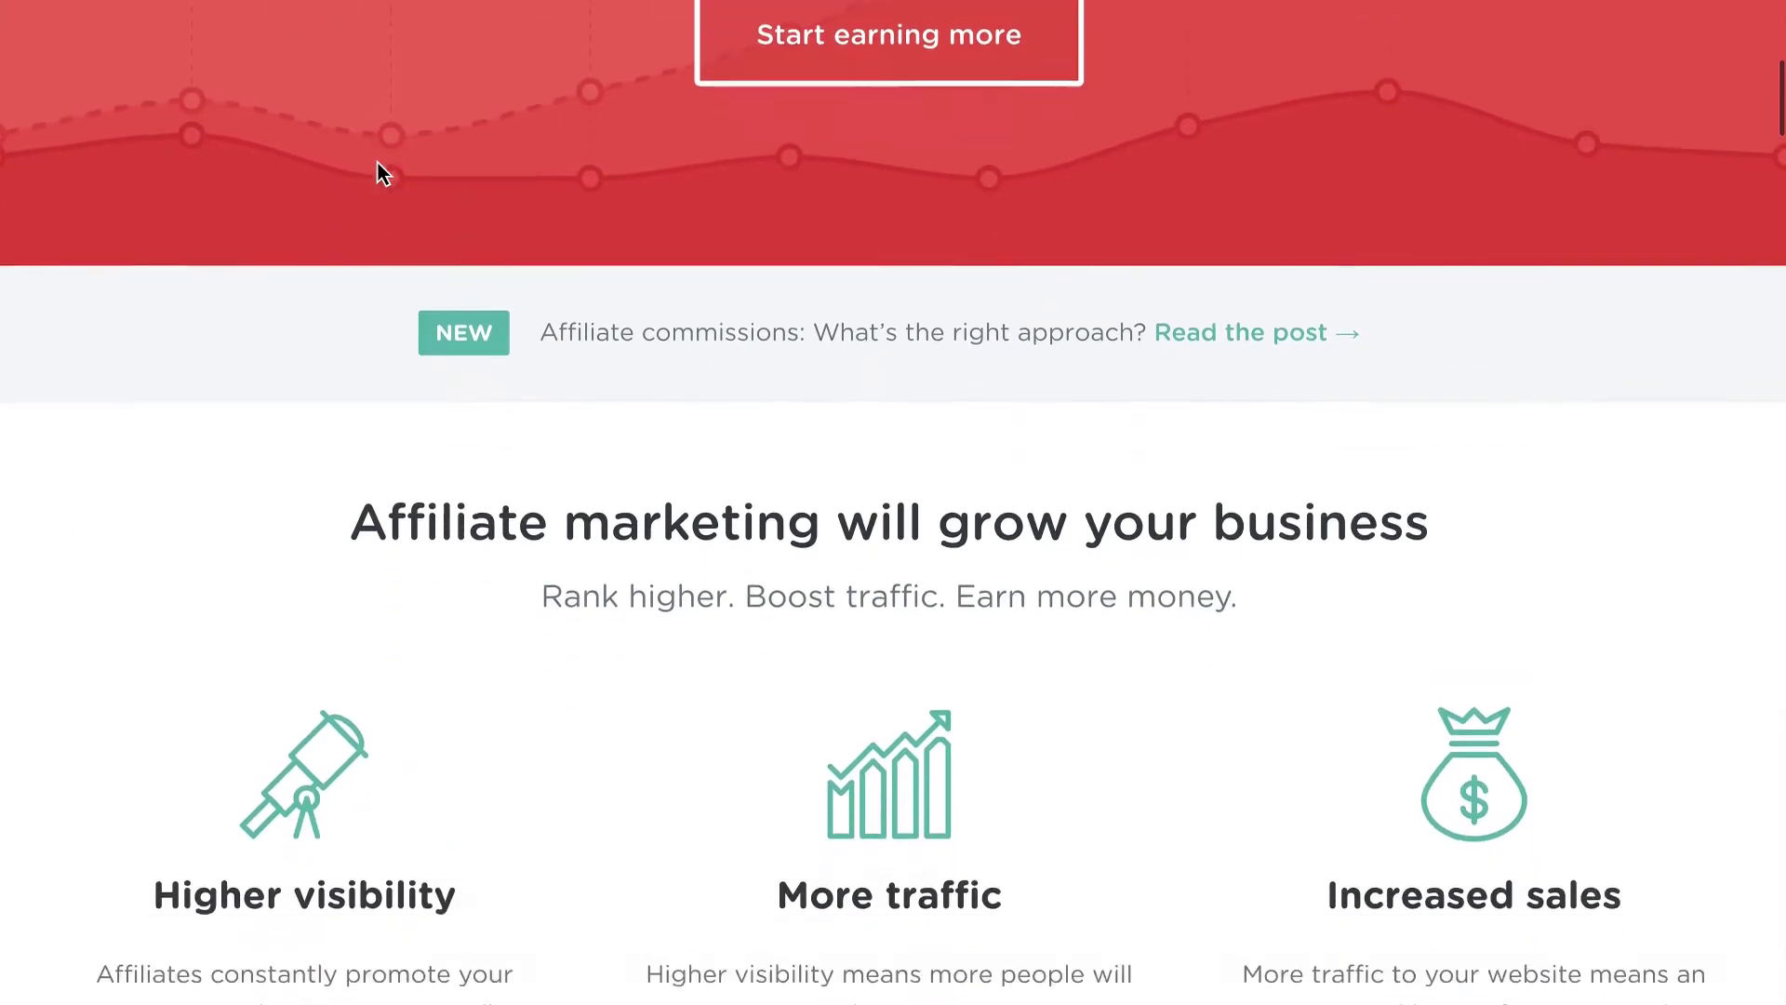
scroll(378, 165, down, 11)
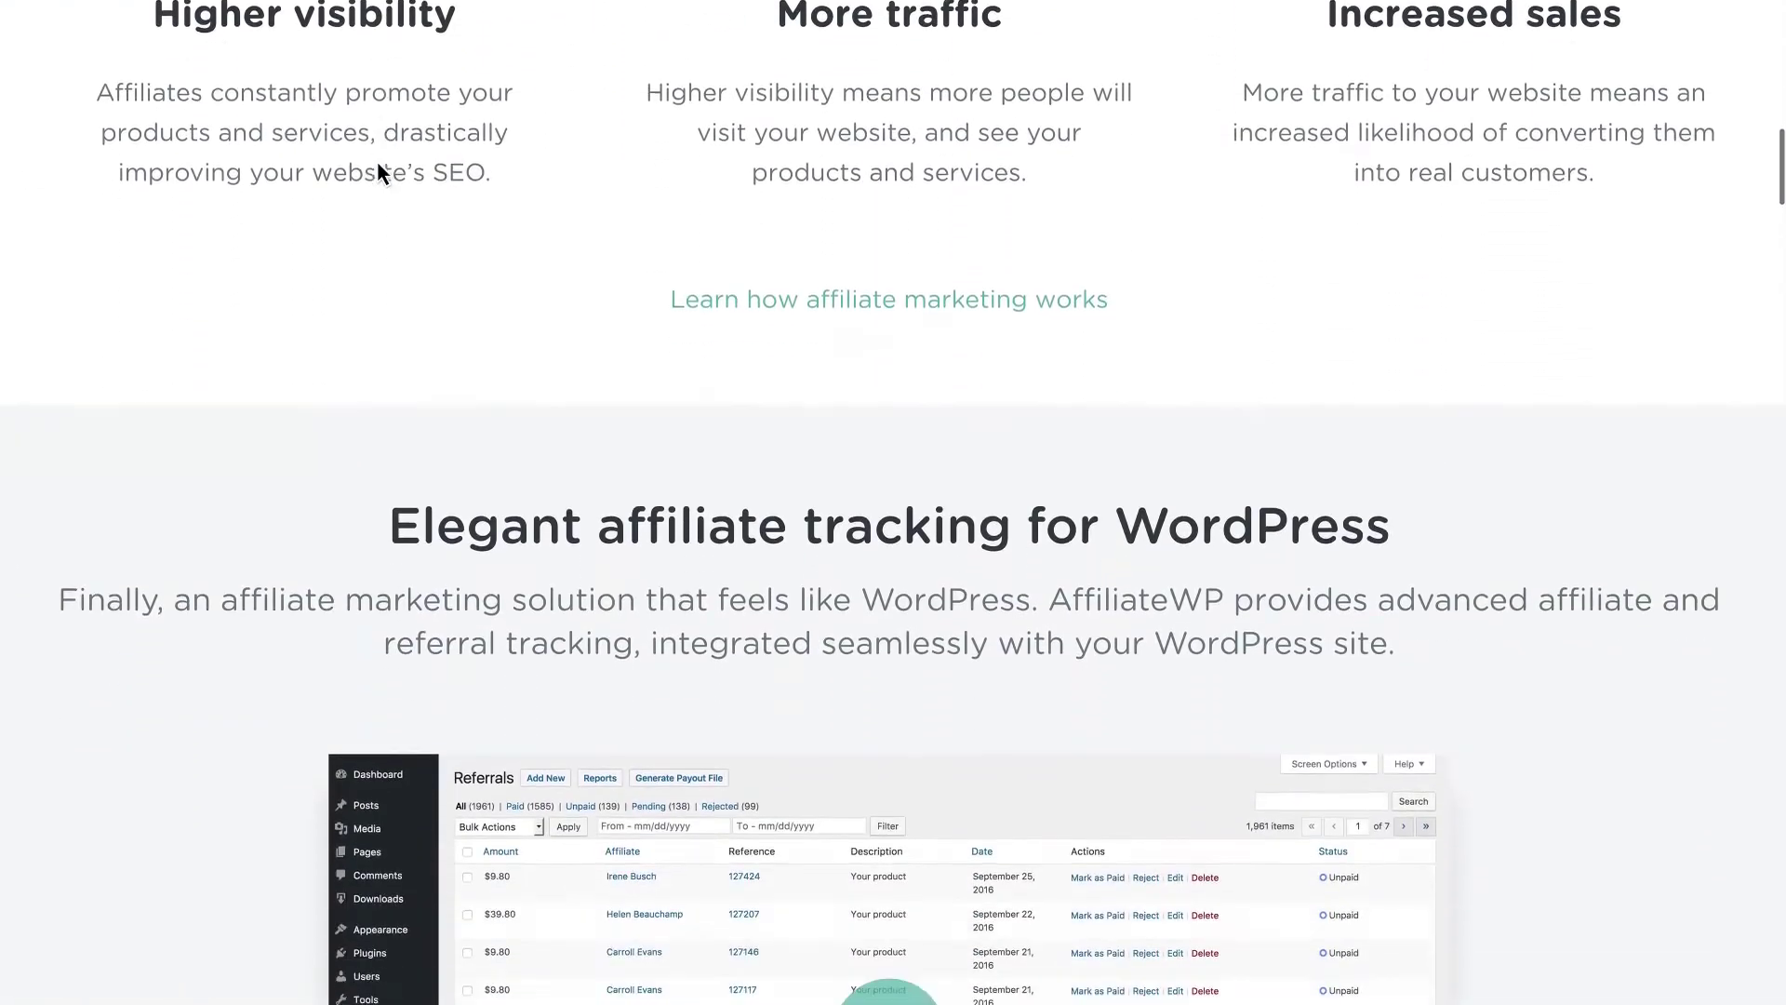
scroll(378, 166, down, 8)
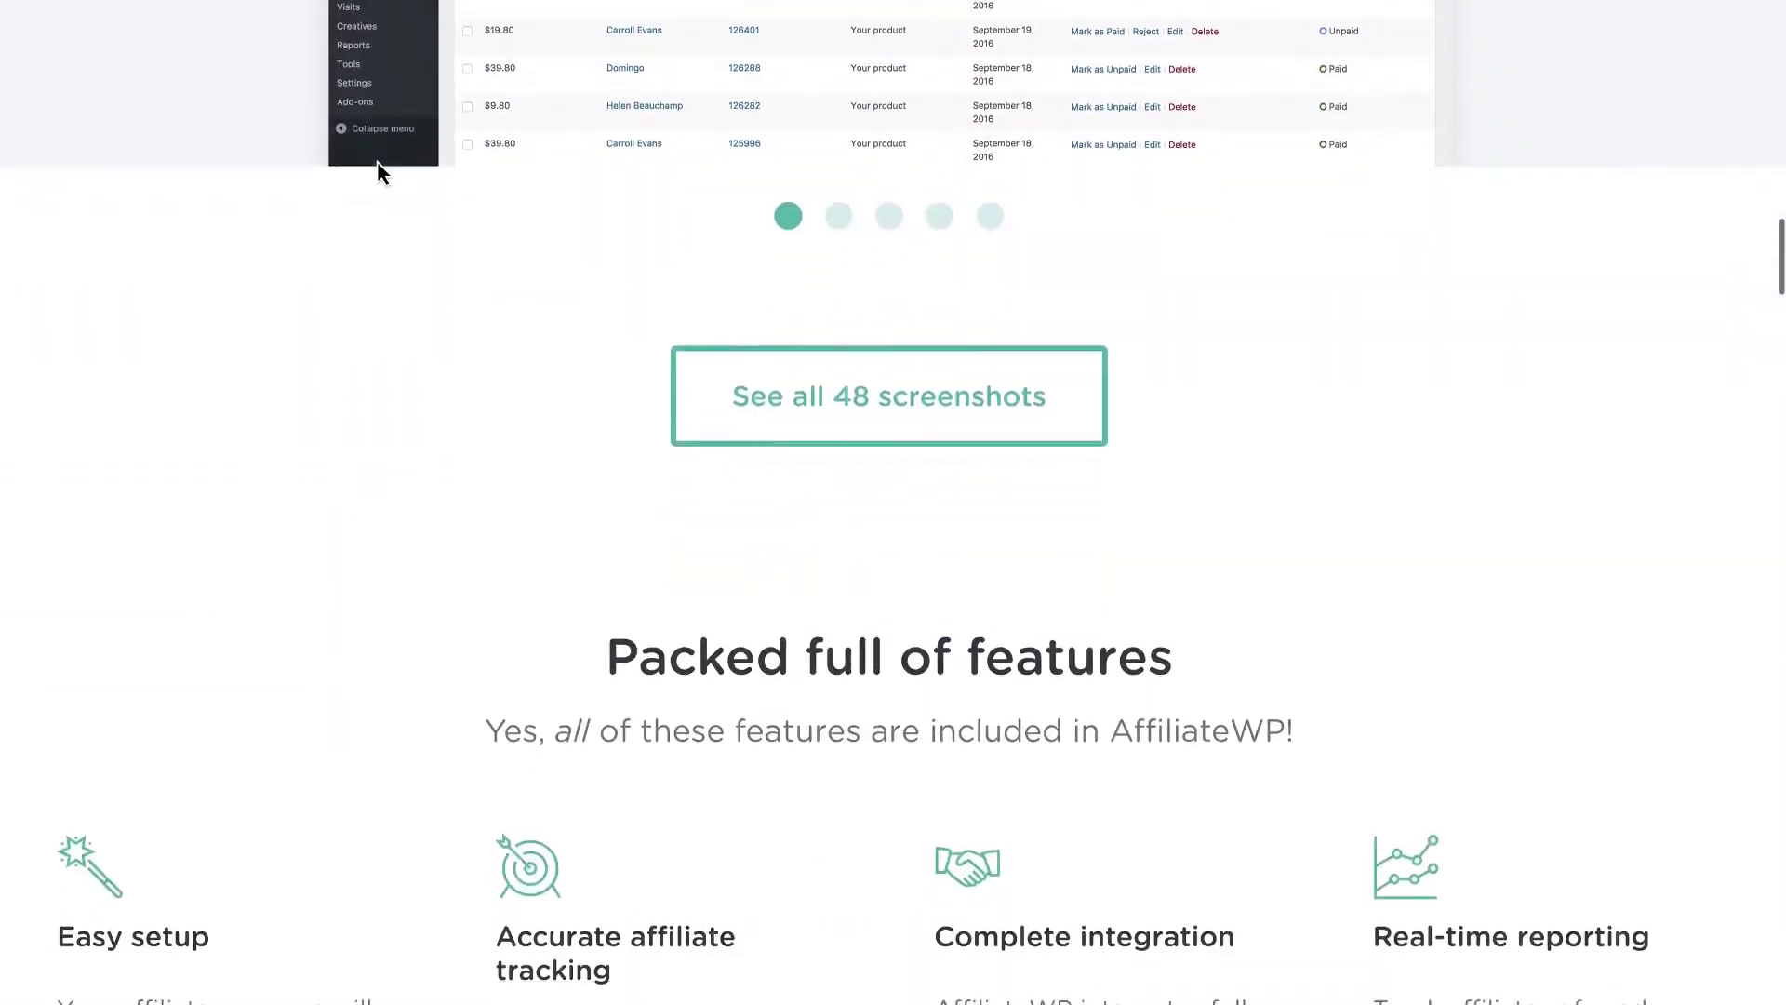
scroll(380, 173, down, 10)
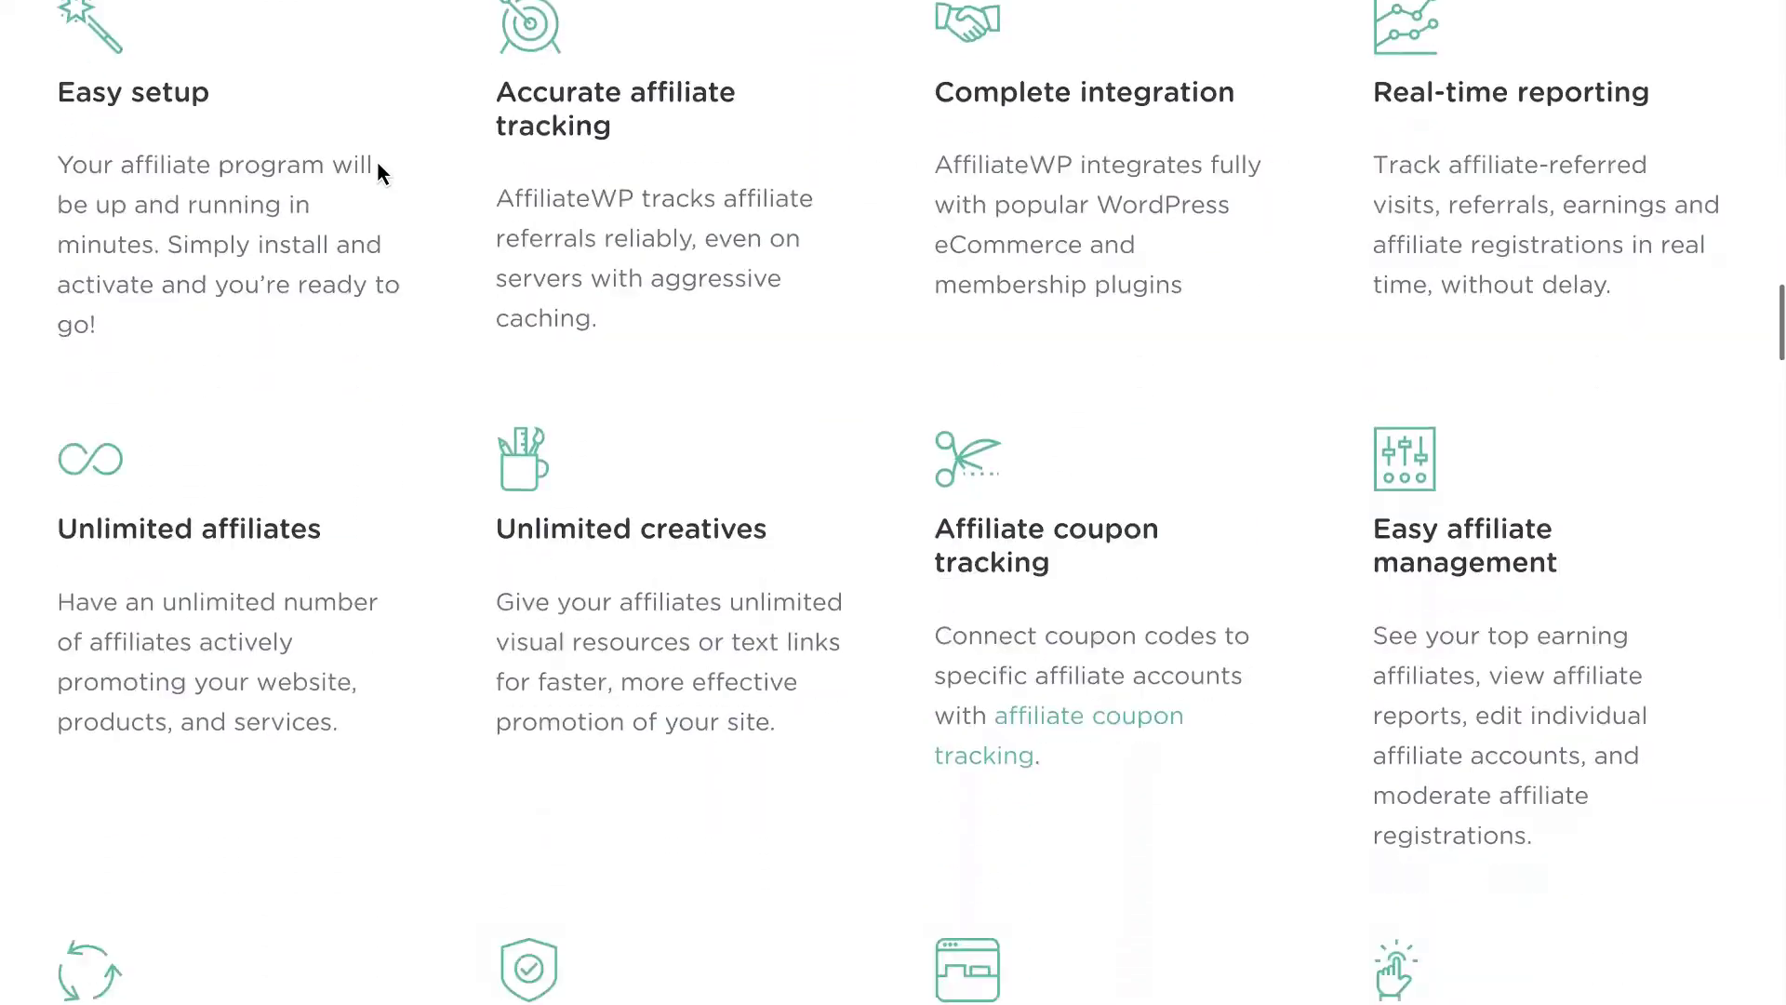
scroll(377, 173, down, 3)
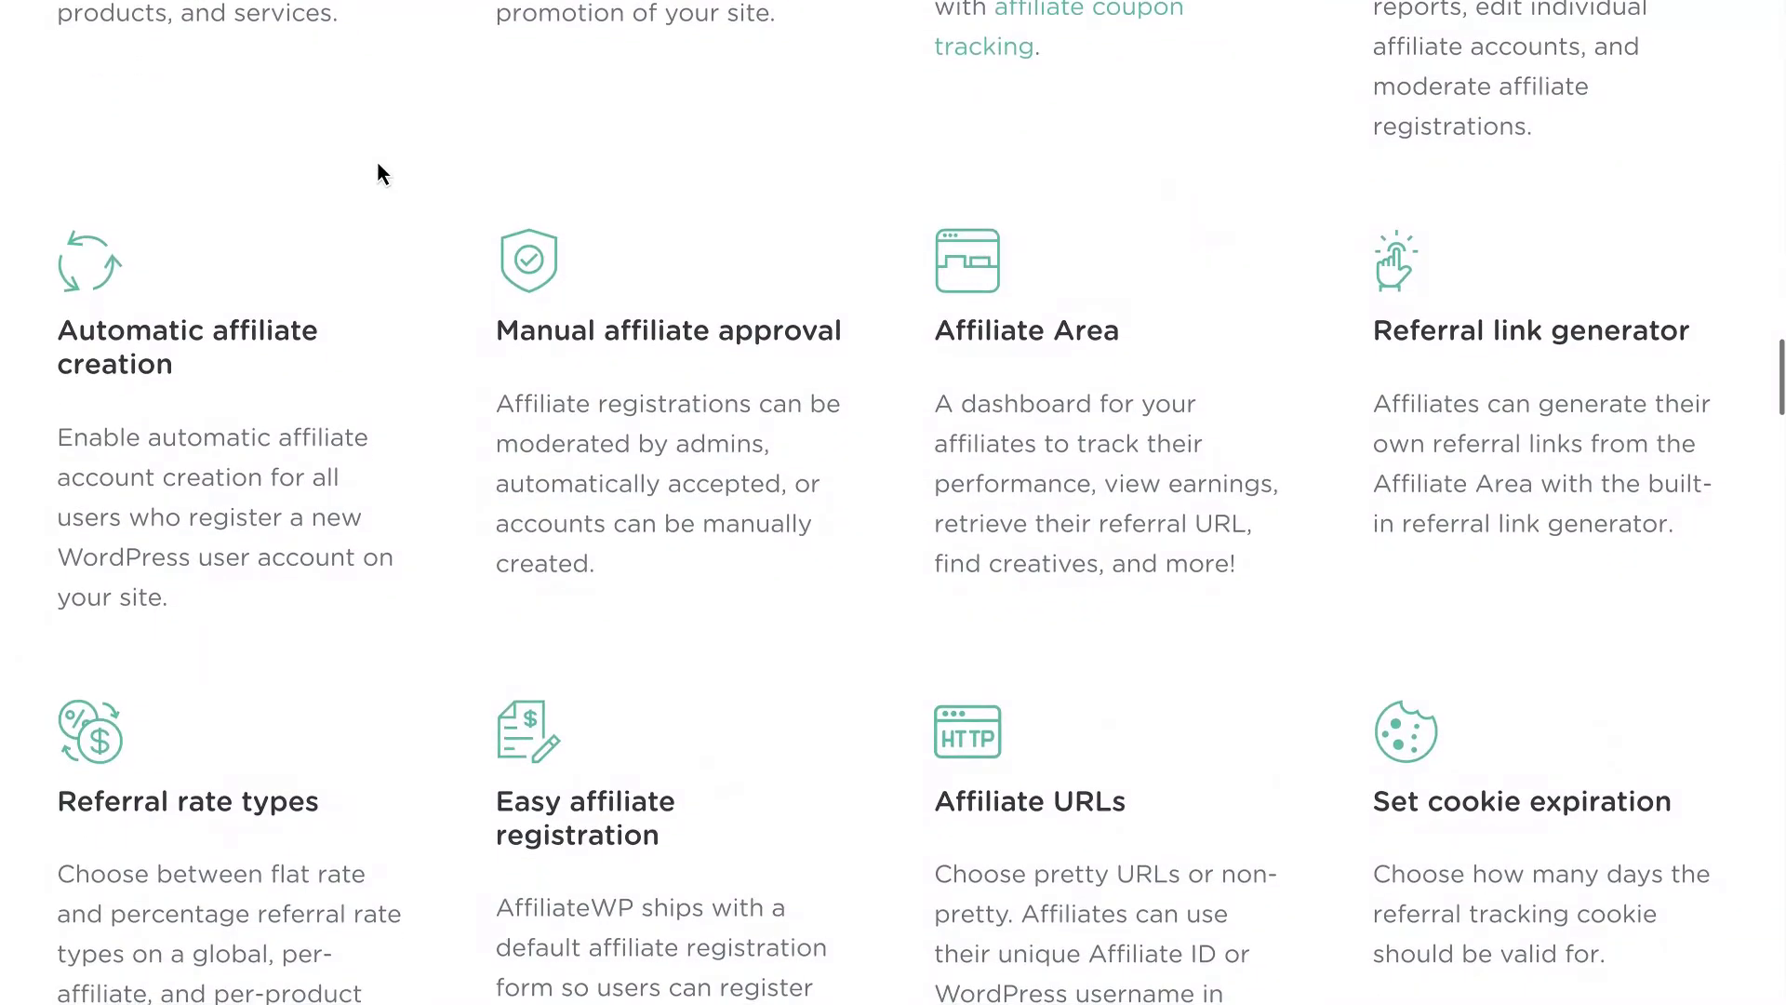
scroll(378, 173, up, 20)
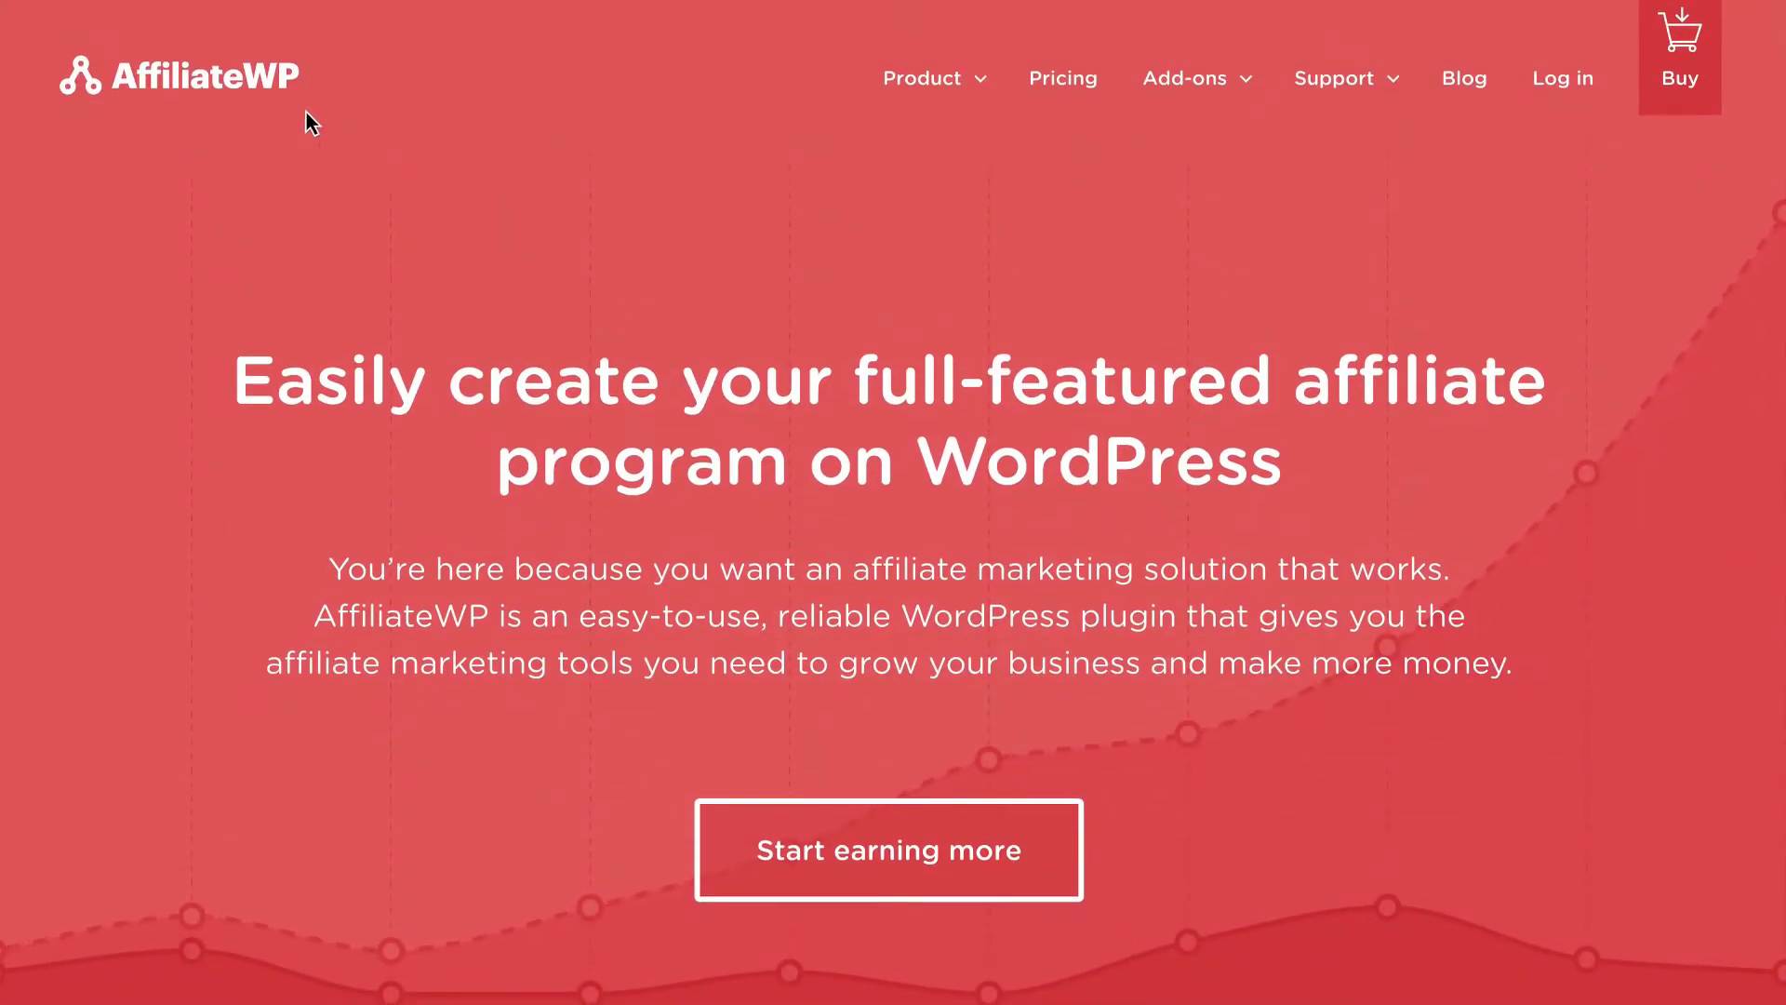
Step: View the Pricing page's Ultimate, Professional, Plus and Personal plans
click(1069, 82)
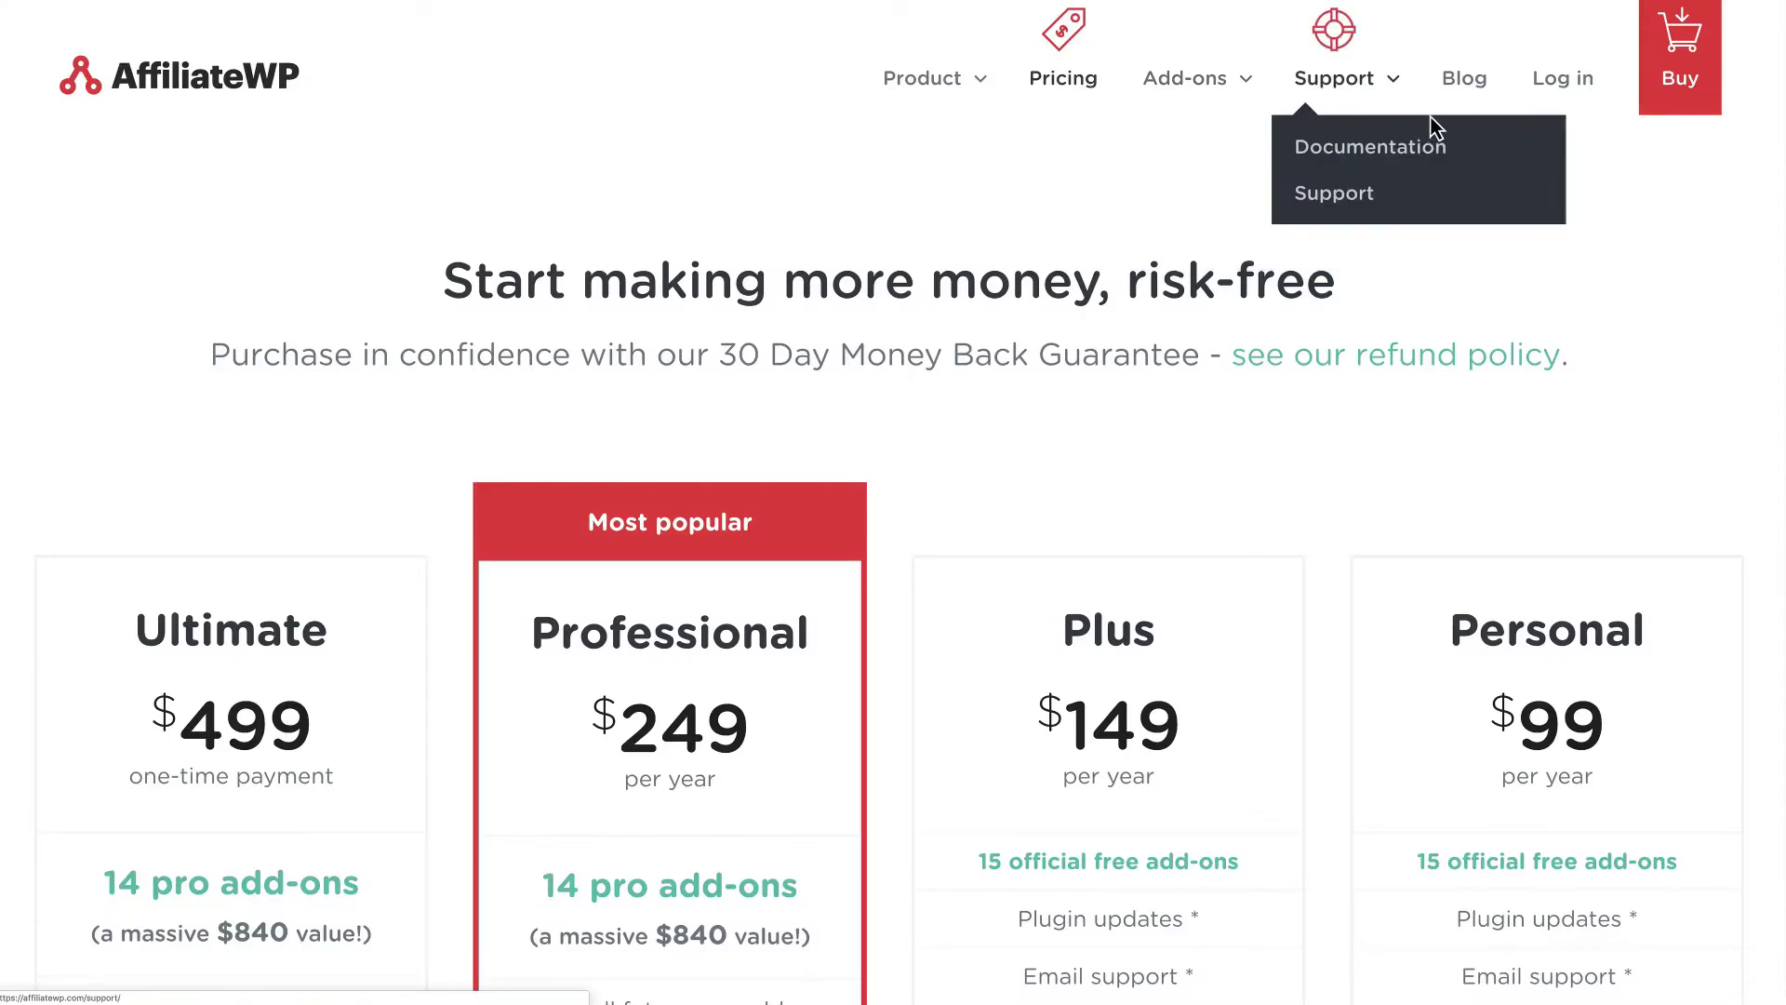
scroll(1363, 232, down, 5)
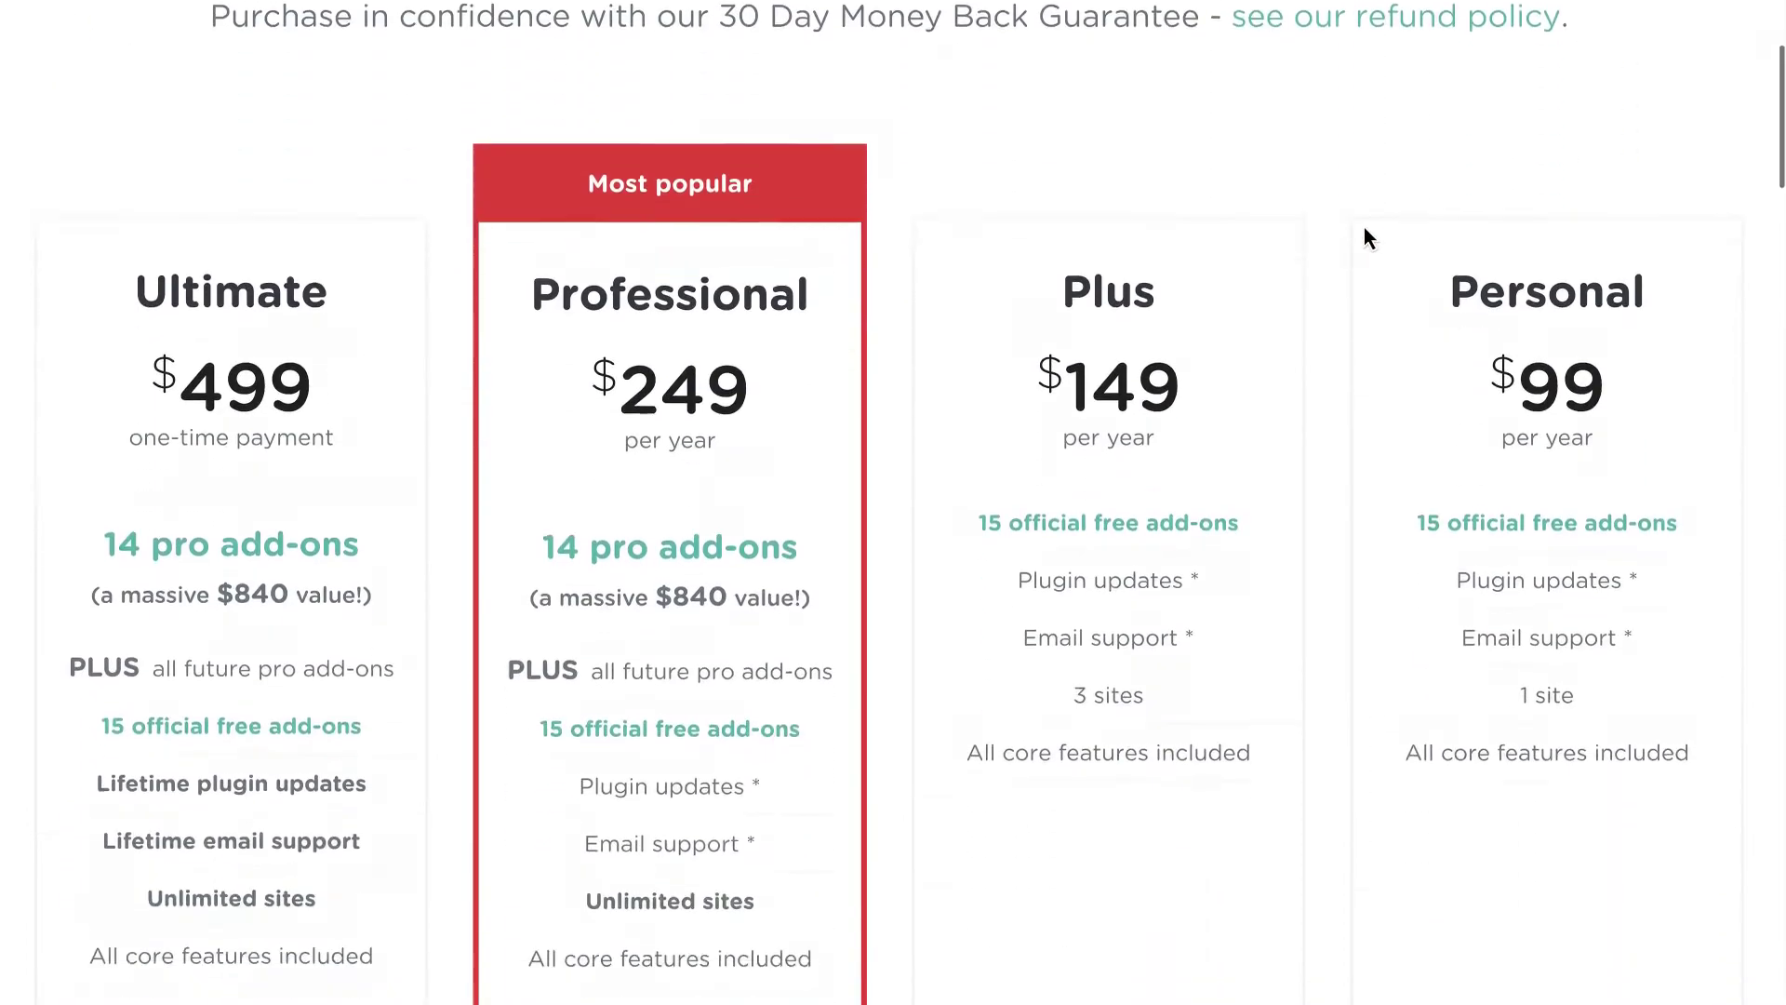
scroll(1364, 235, up, 1)
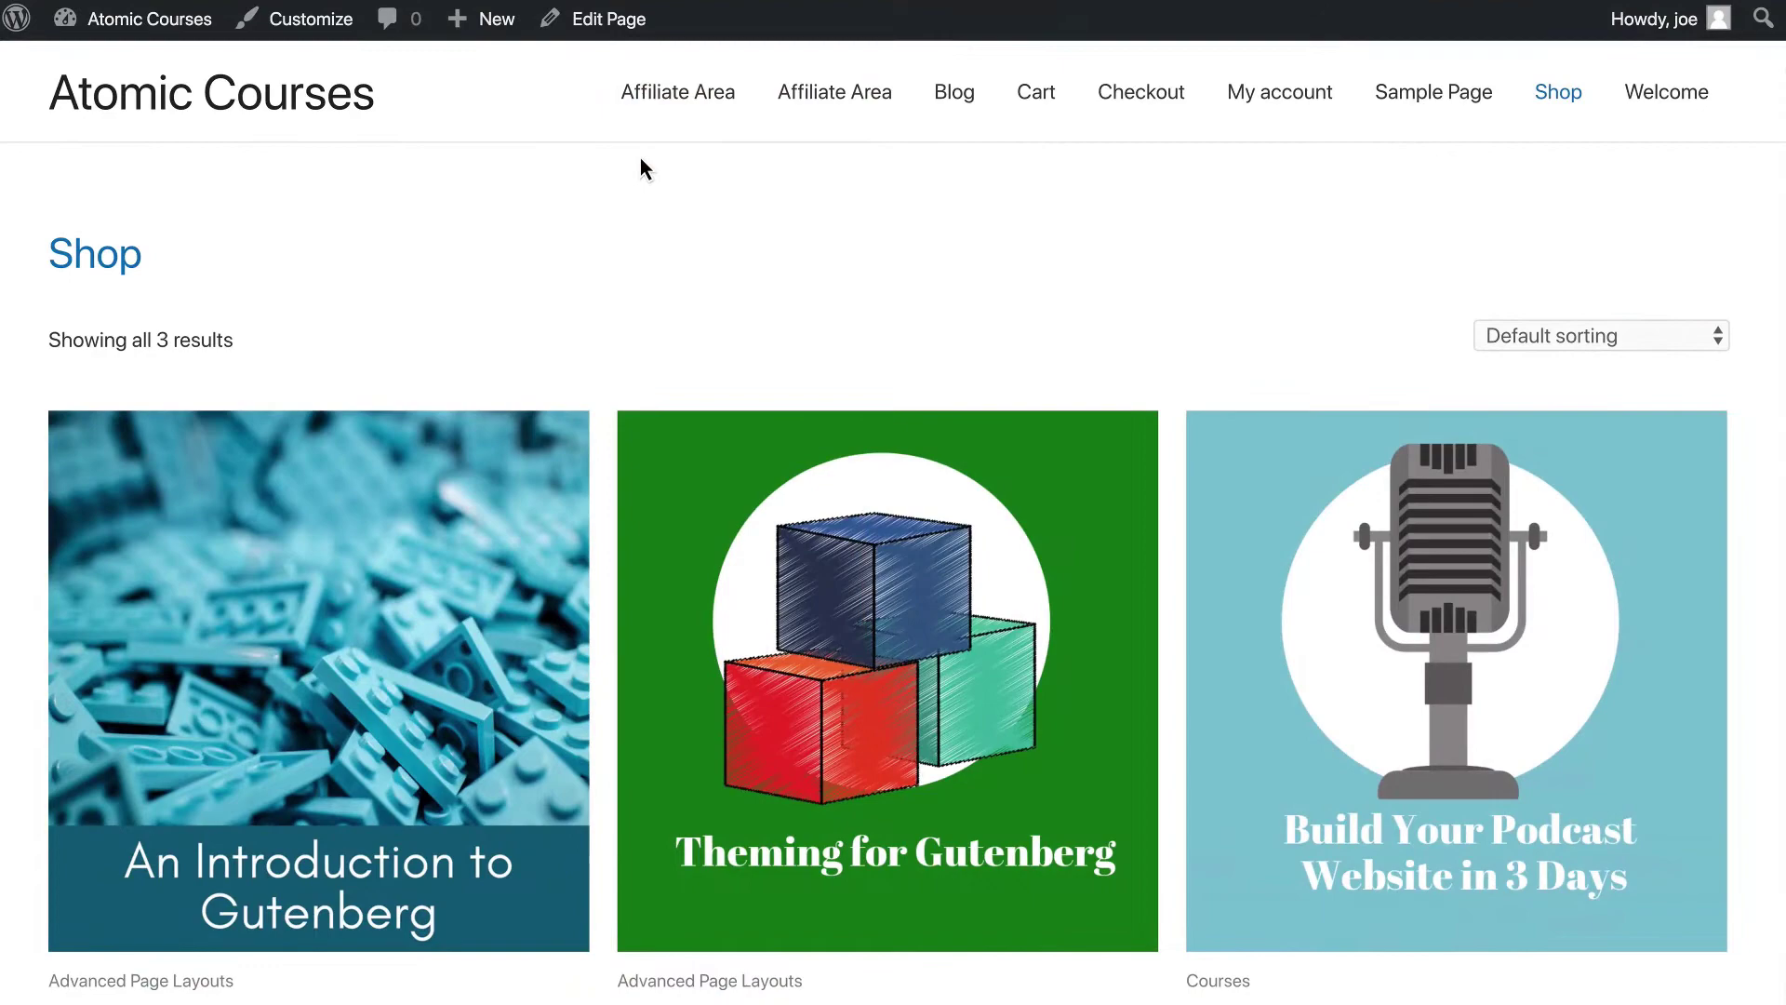
Step: Leave the Atomic Courses shop page for the WordPress admin Dashboard
scroll(642, 169, down, 2)
scroll(623, 163, up, 2)
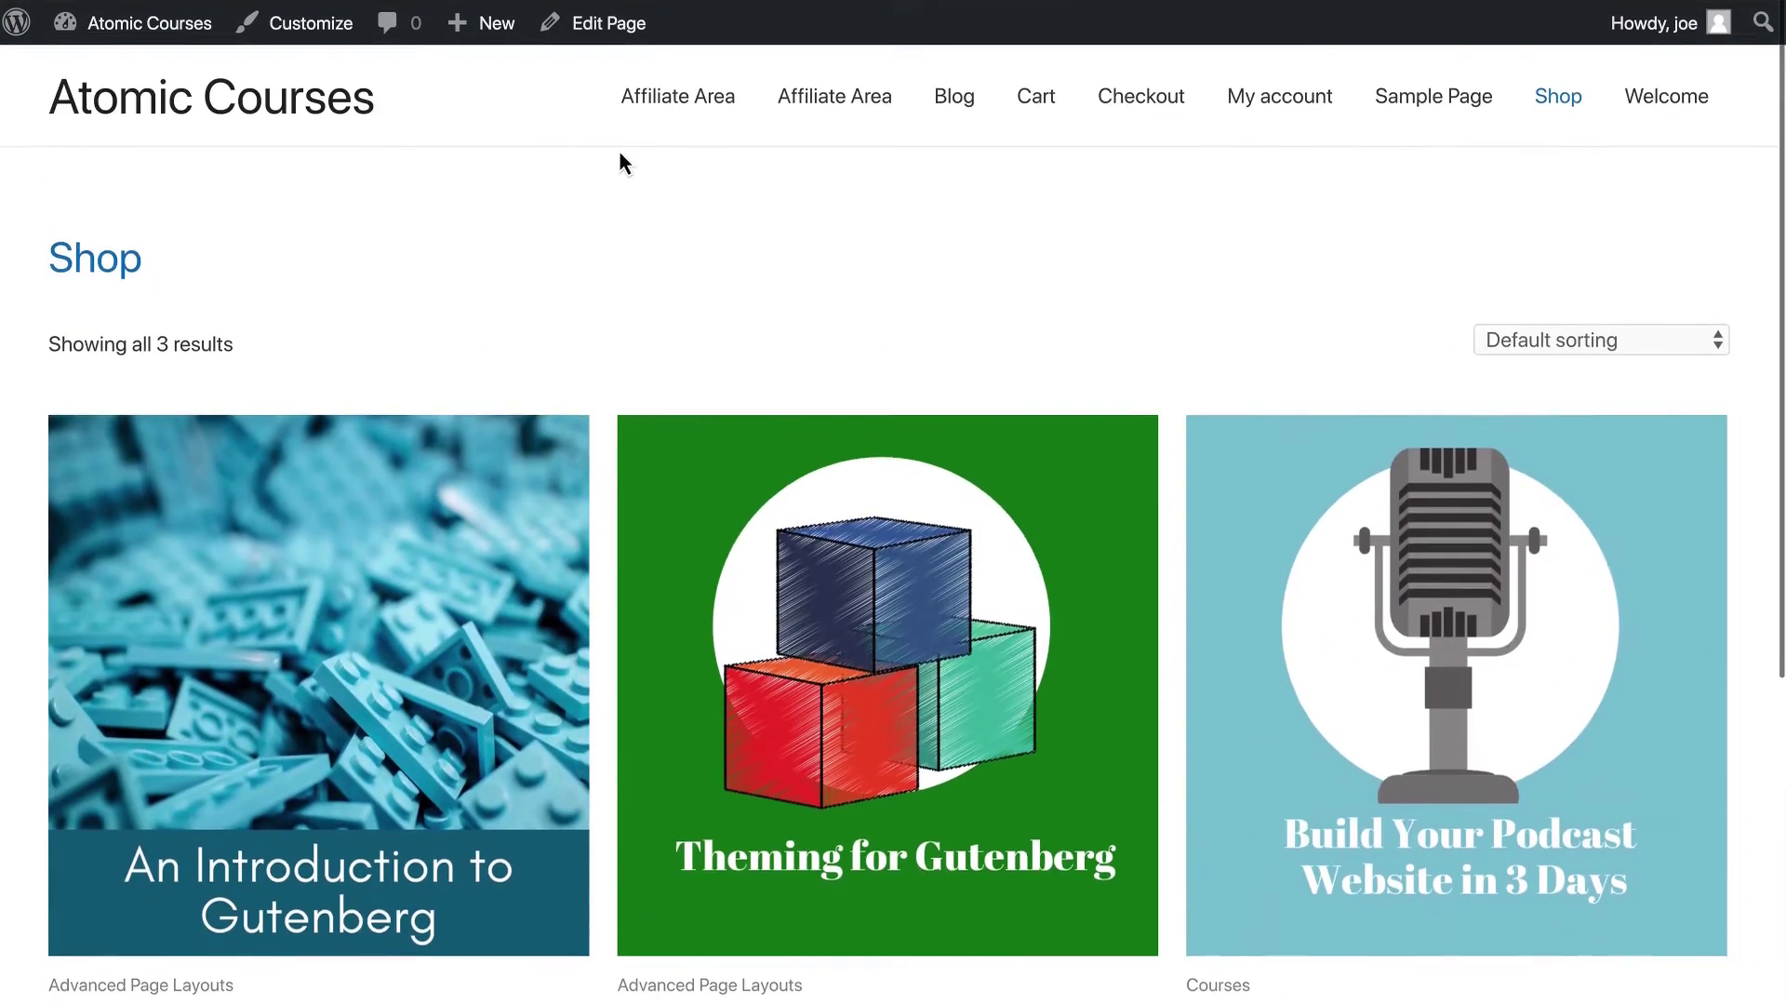
mouse_move(151, 35)
click(147, 72)
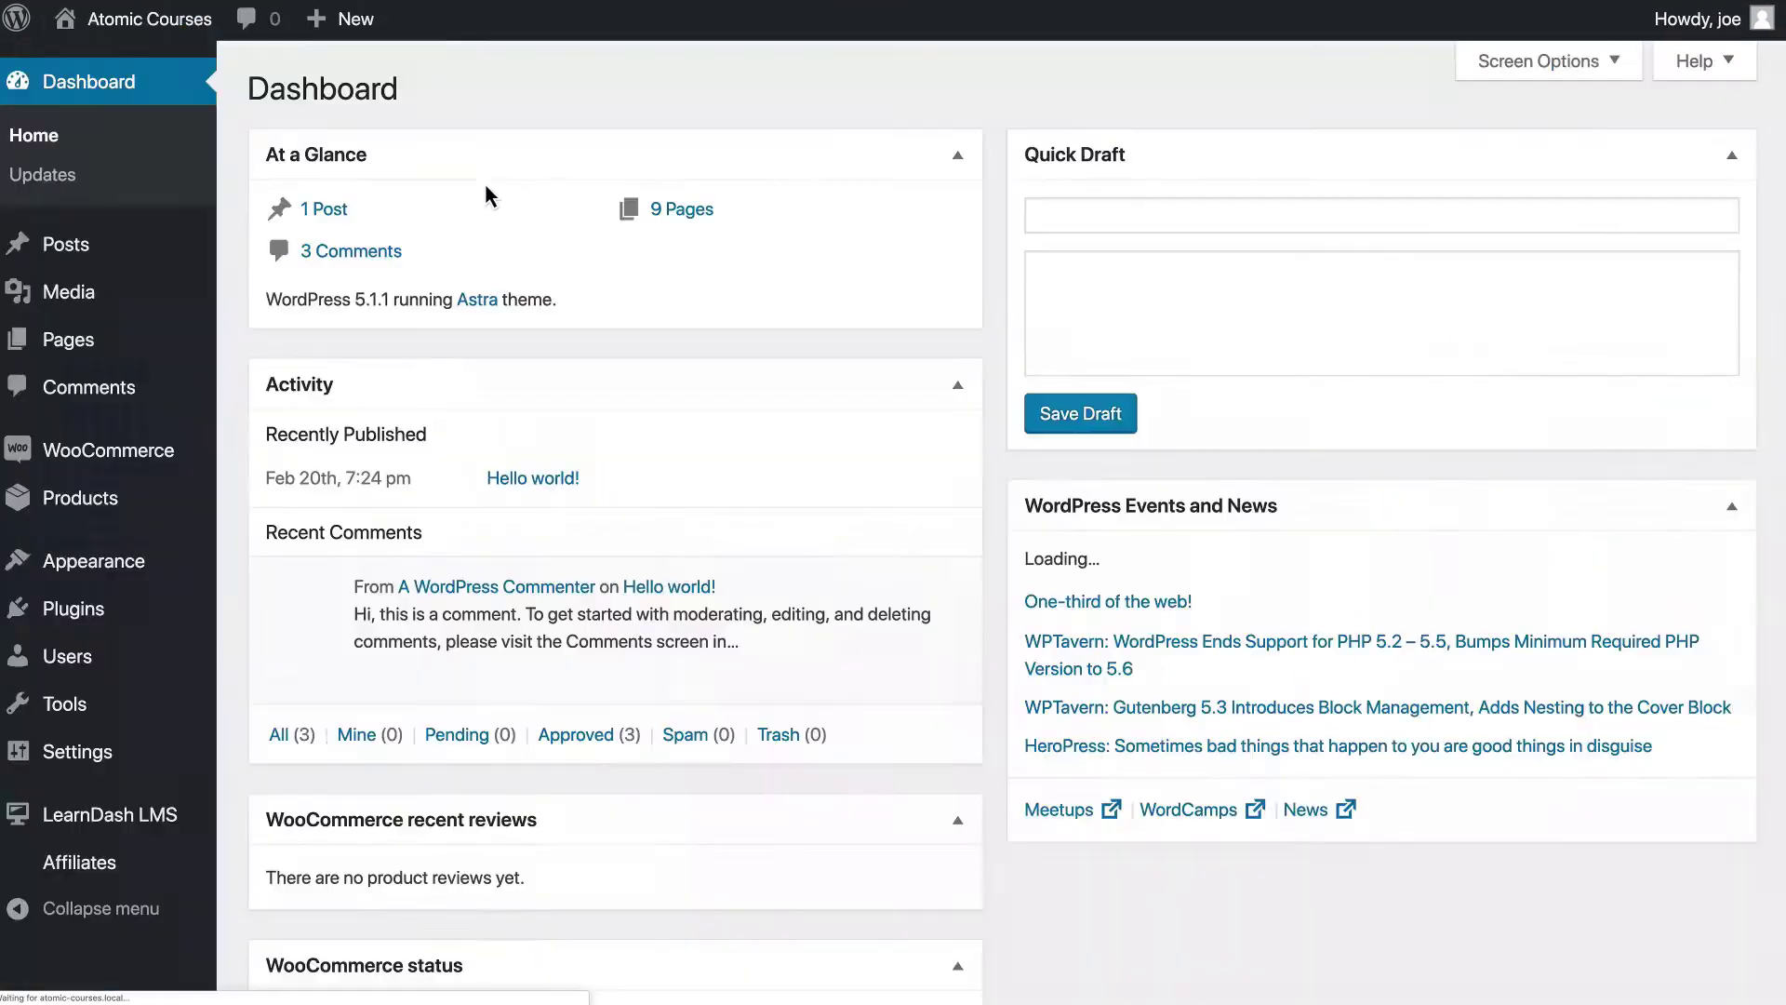
Step: Open LearnDash LMS Add-ons and scroll to integrations like WooCommerce for LearnDash
mouse_move(153, 453)
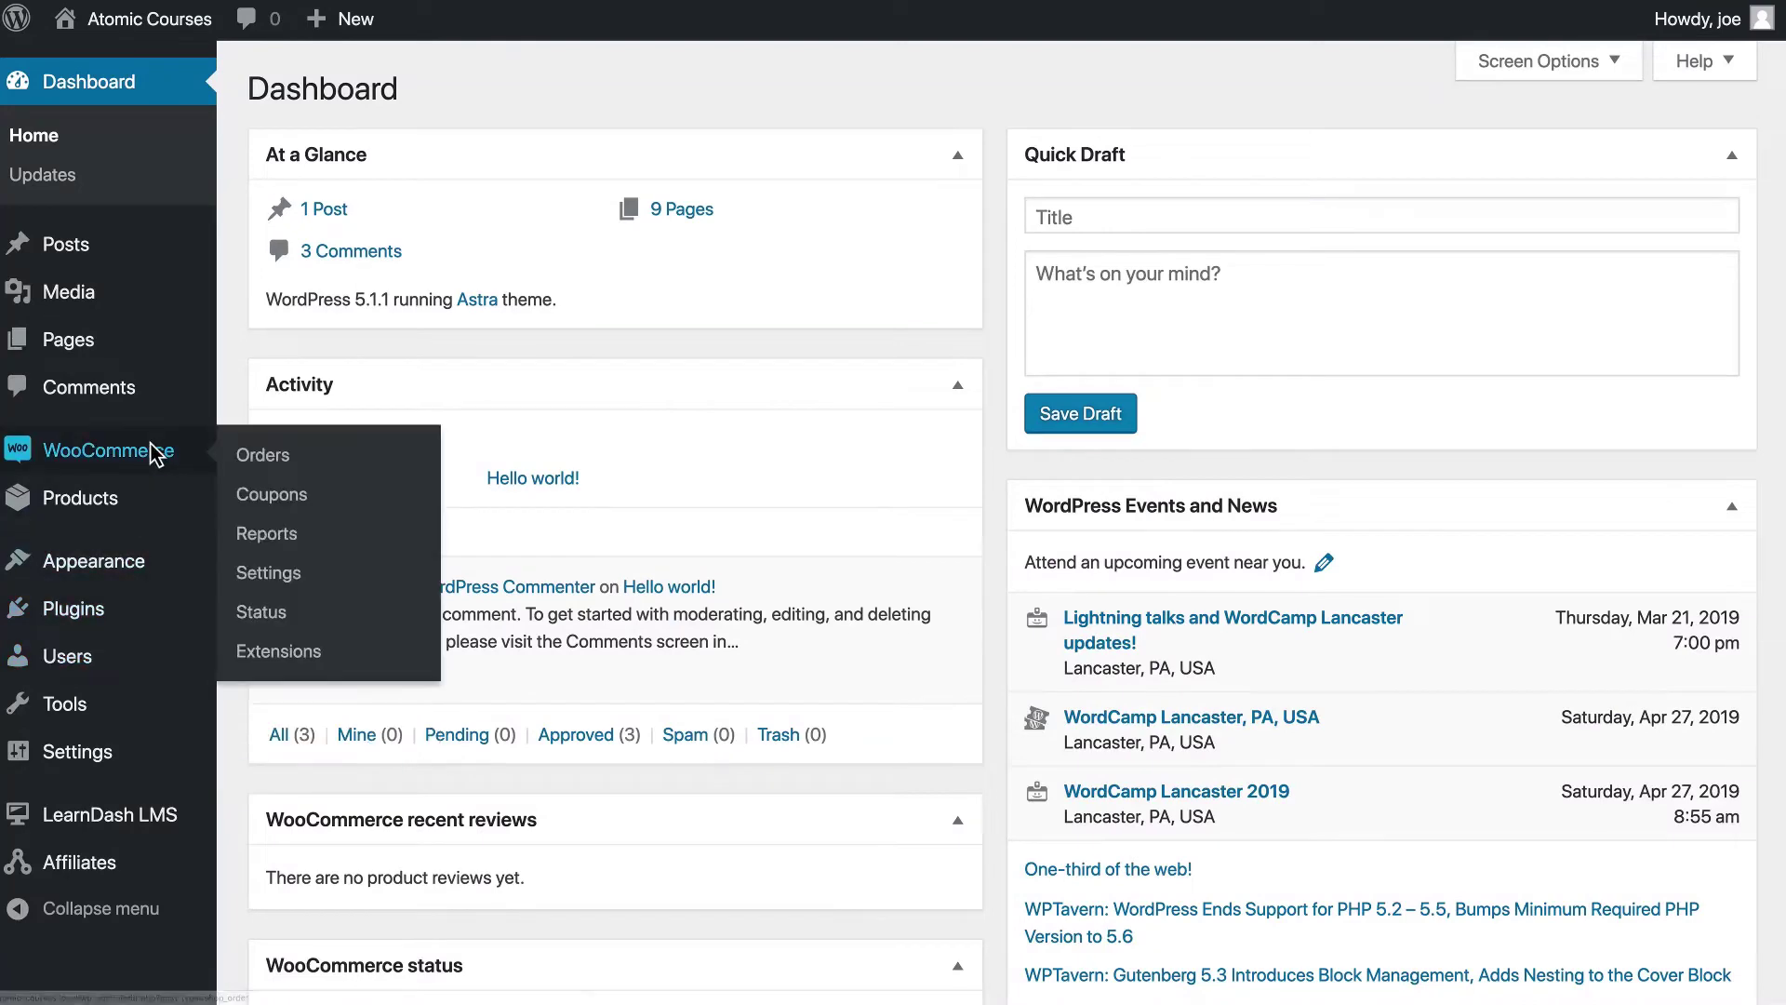
mouse_move(135, 842)
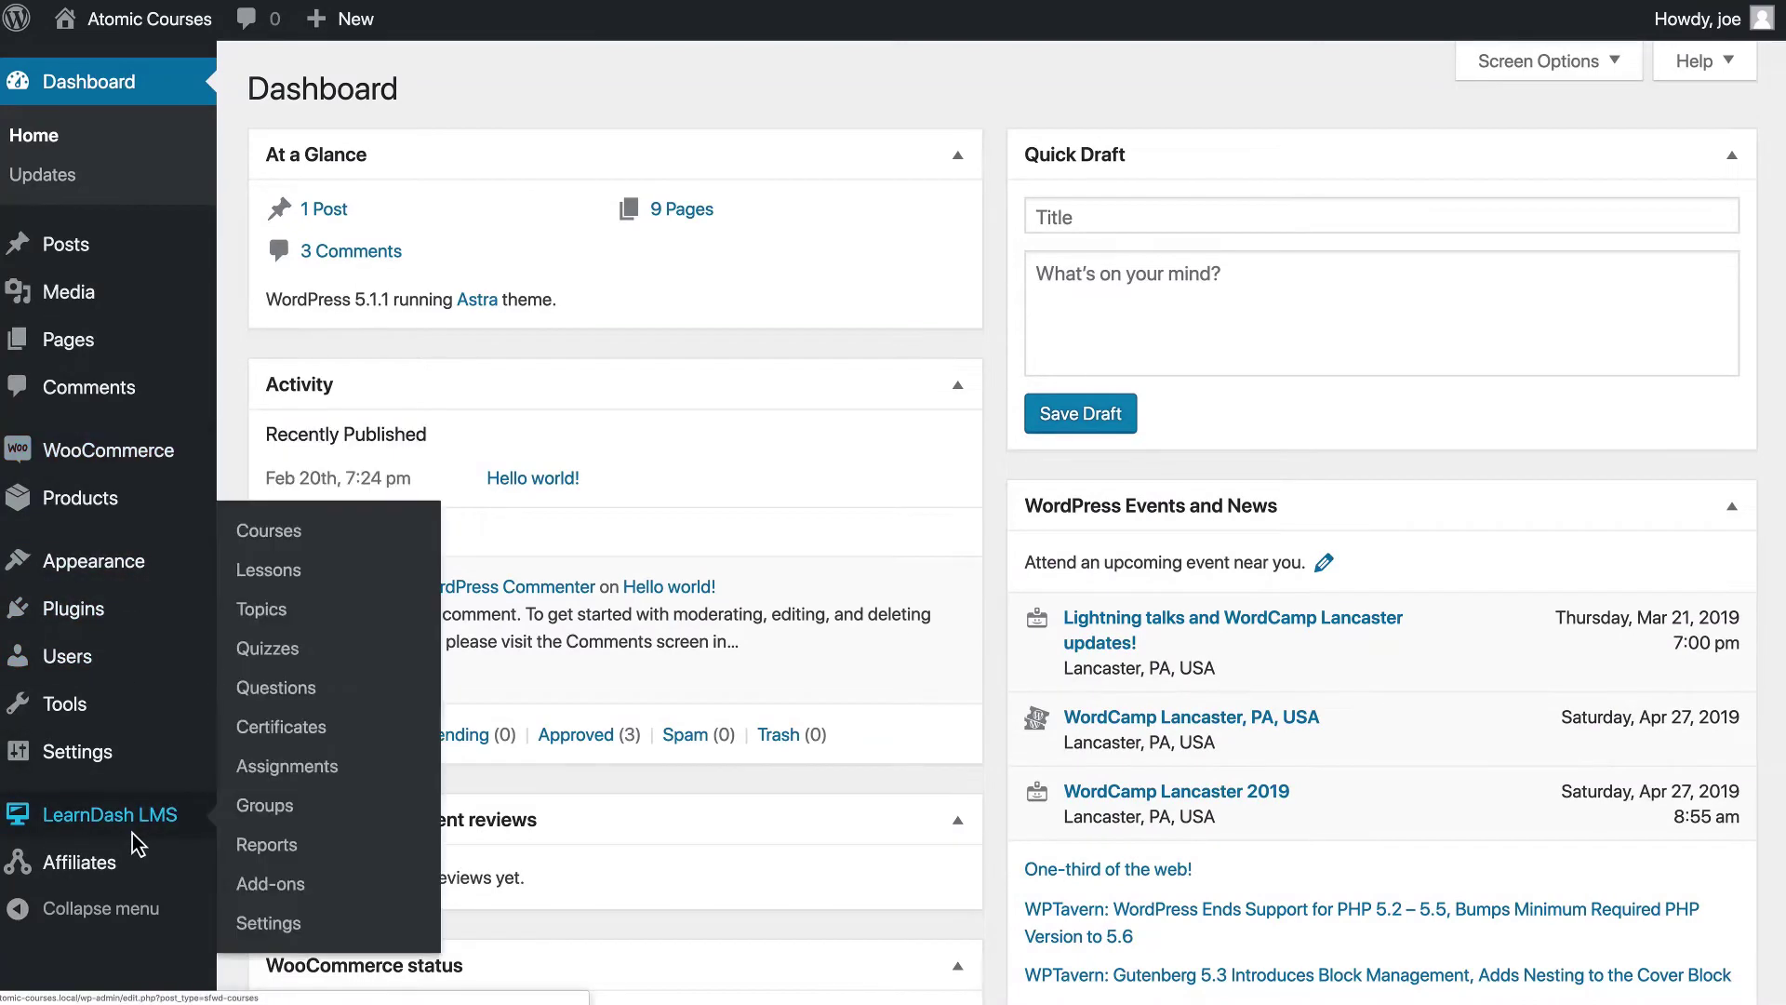
click(269, 885)
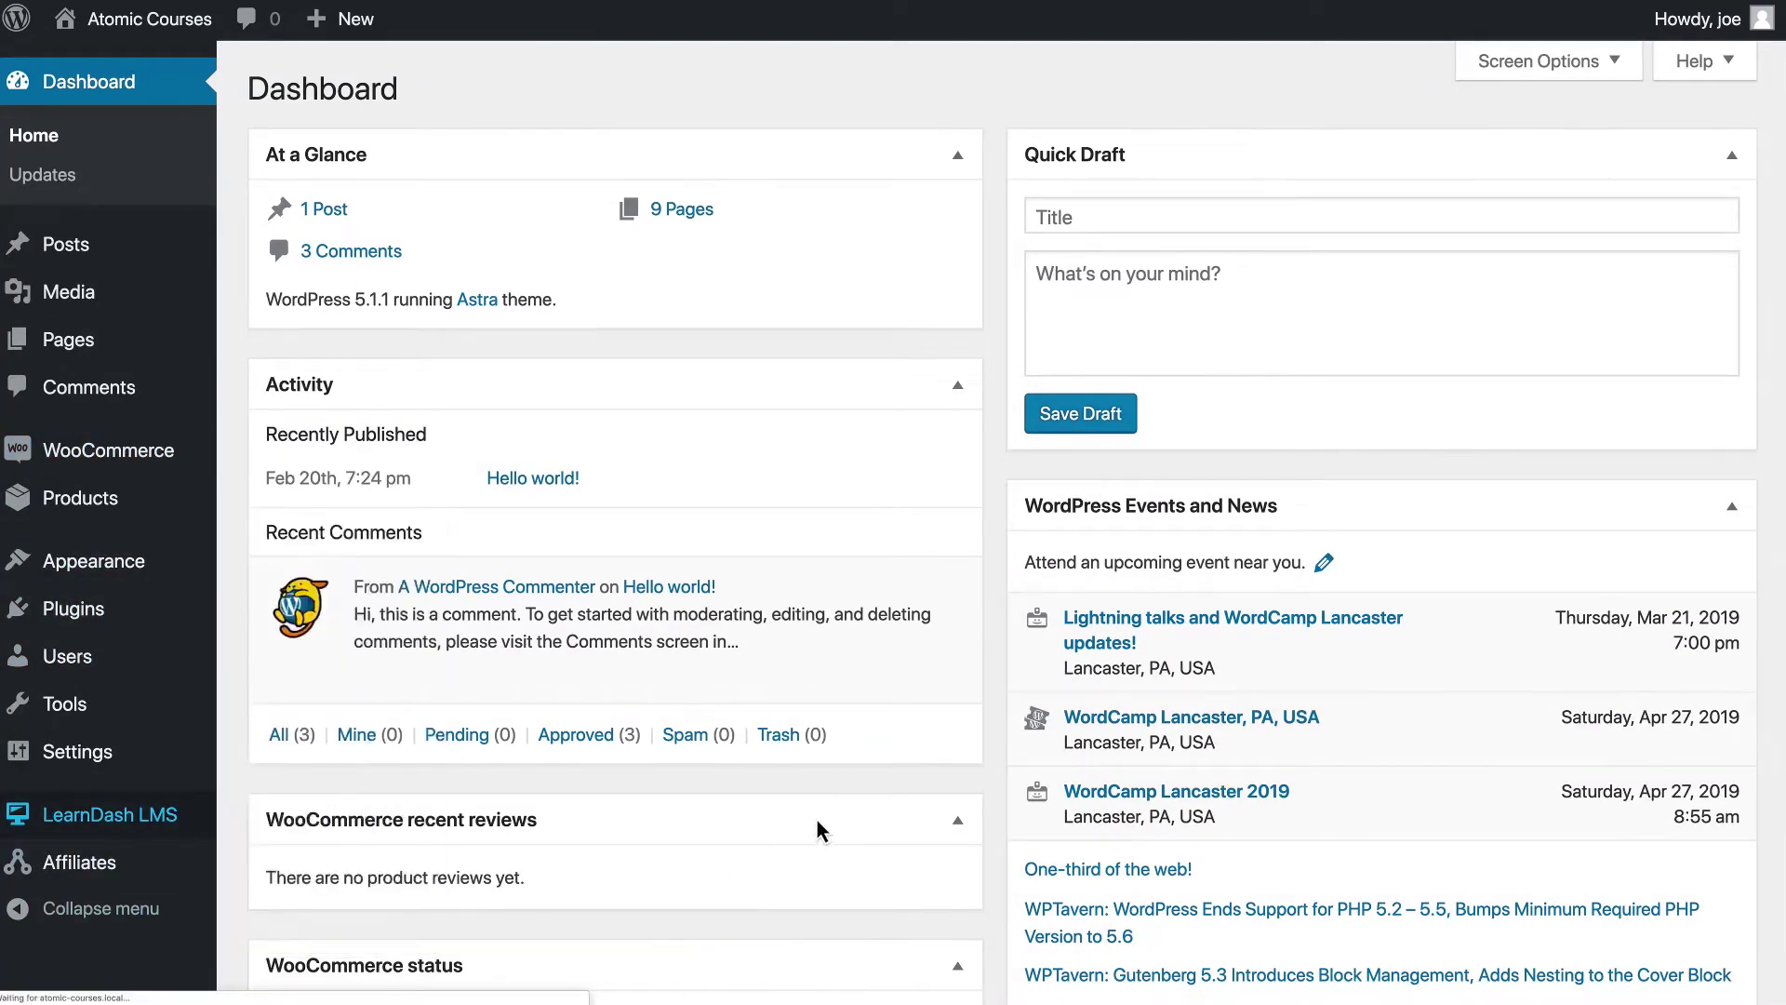
scroll(763, 762, down, 3)
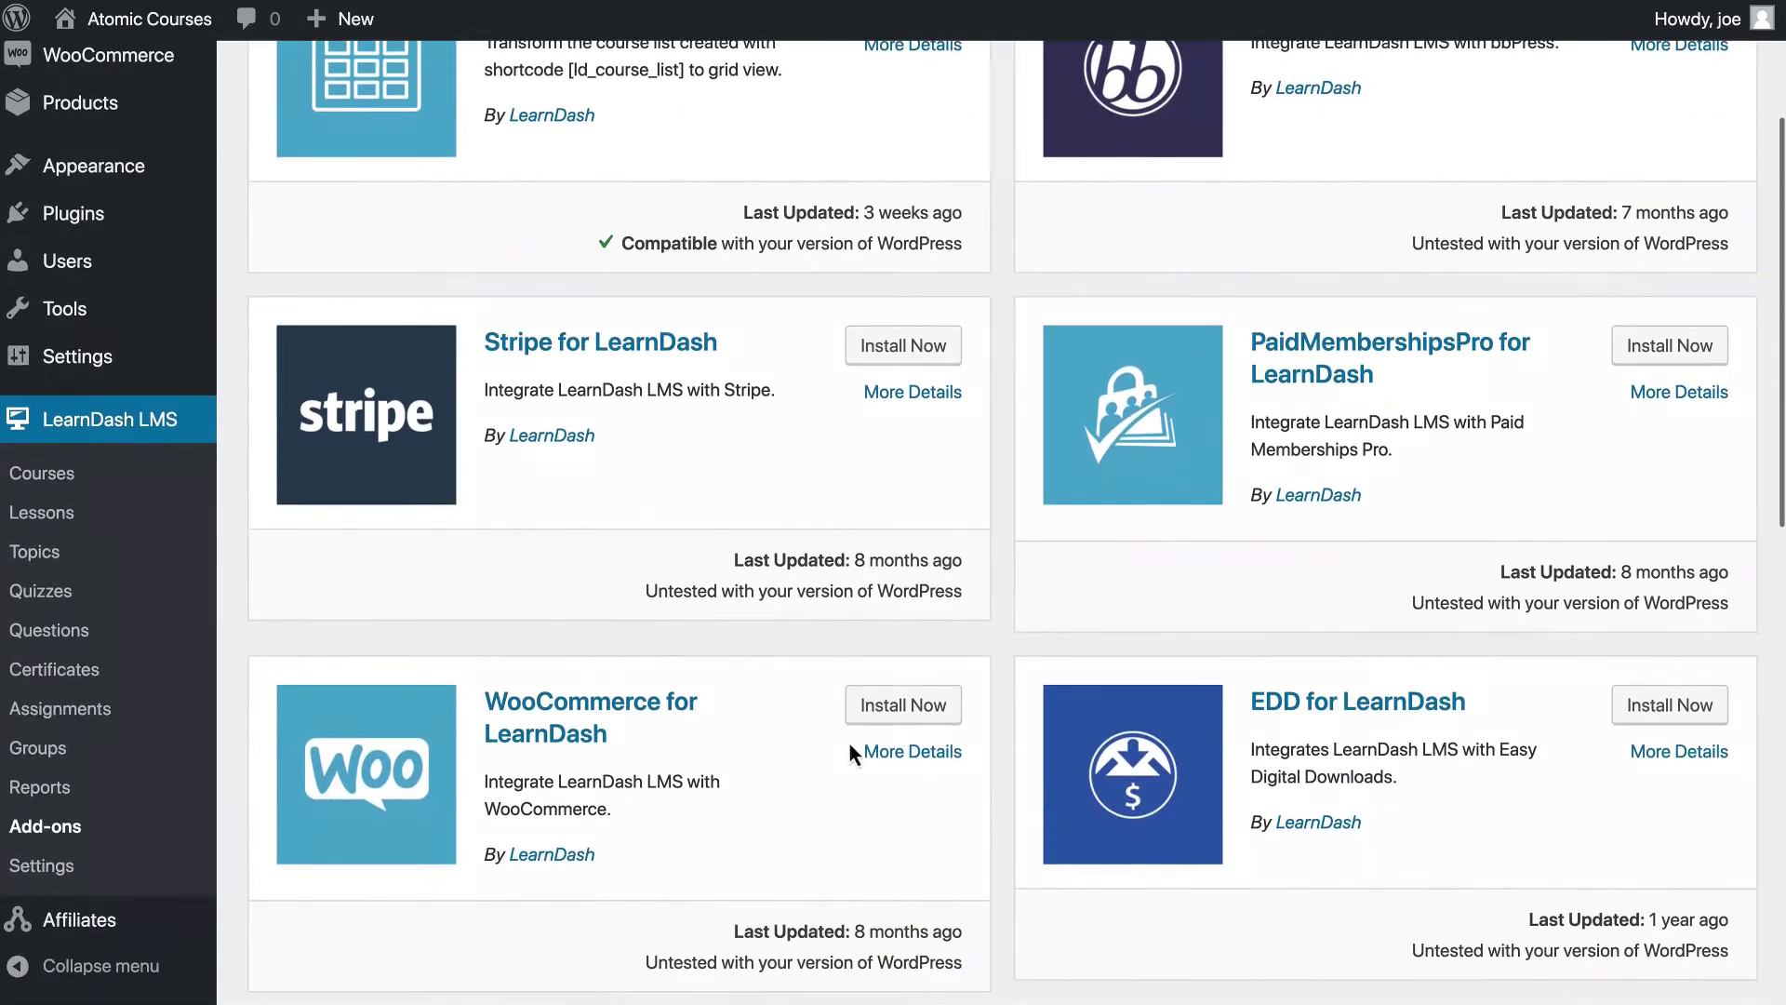
Step: Install WooCommerce for LearnDash and activate it as LearnDash WooCommerce Integration 1.5.0
click(897, 708)
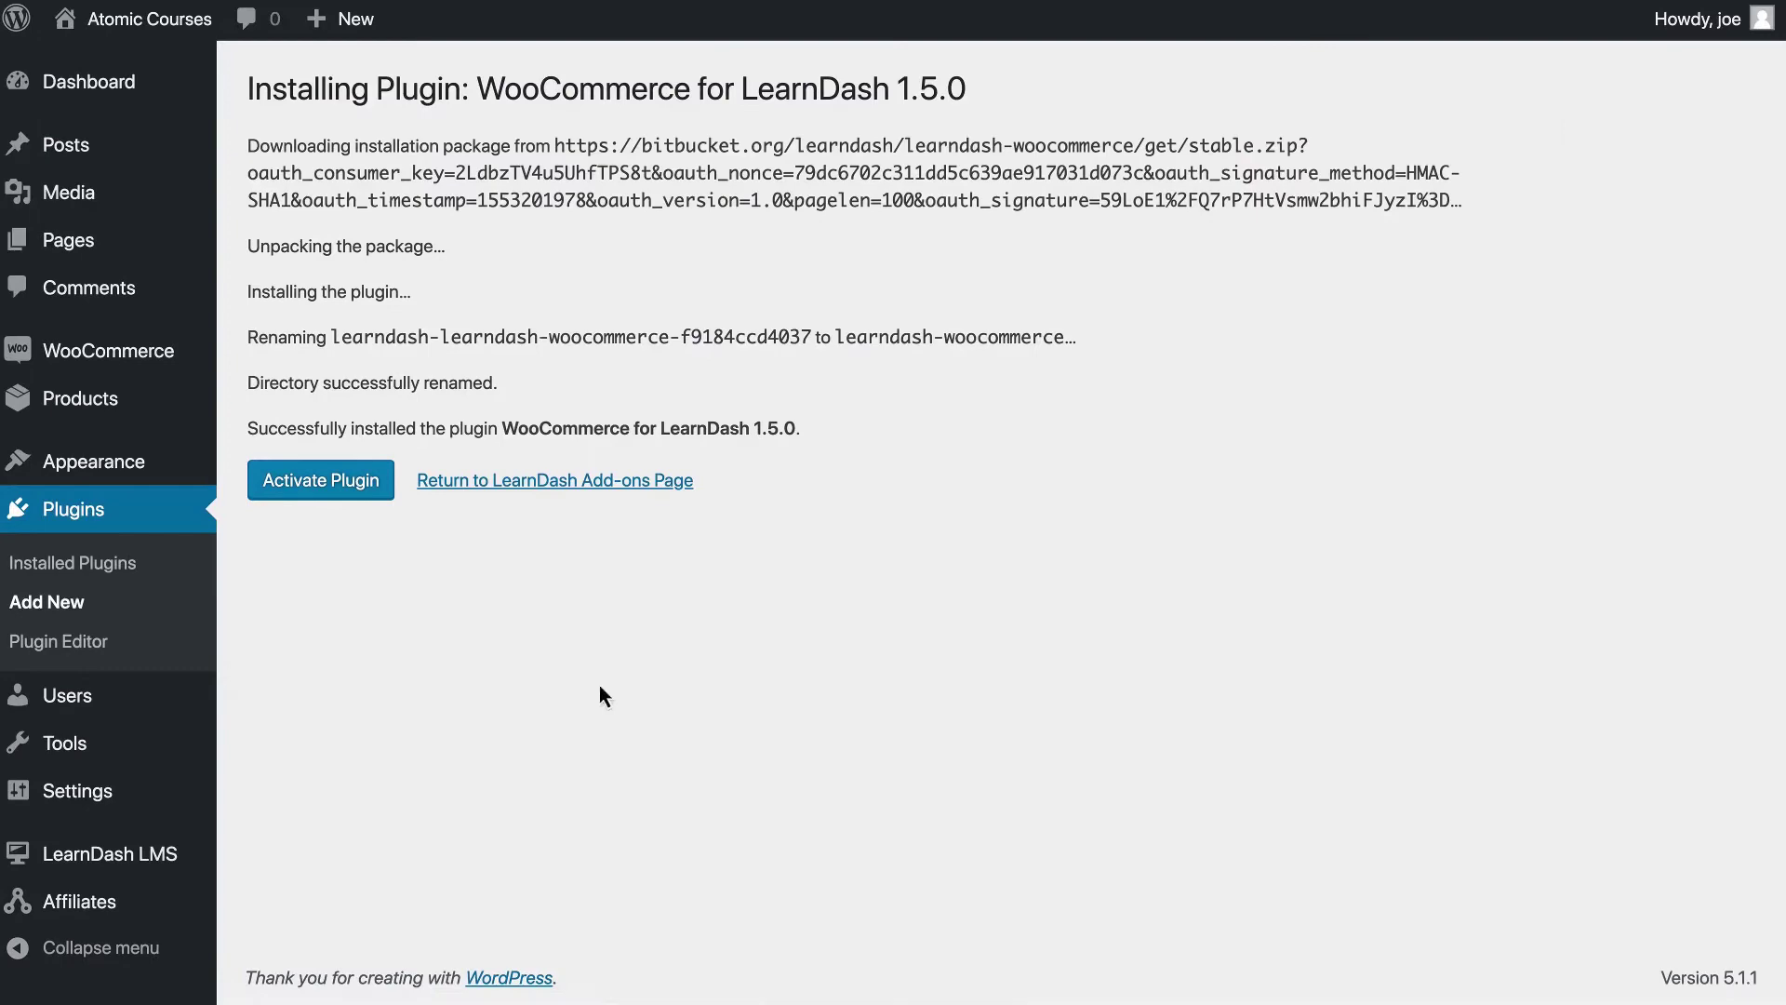
click(348, 498)
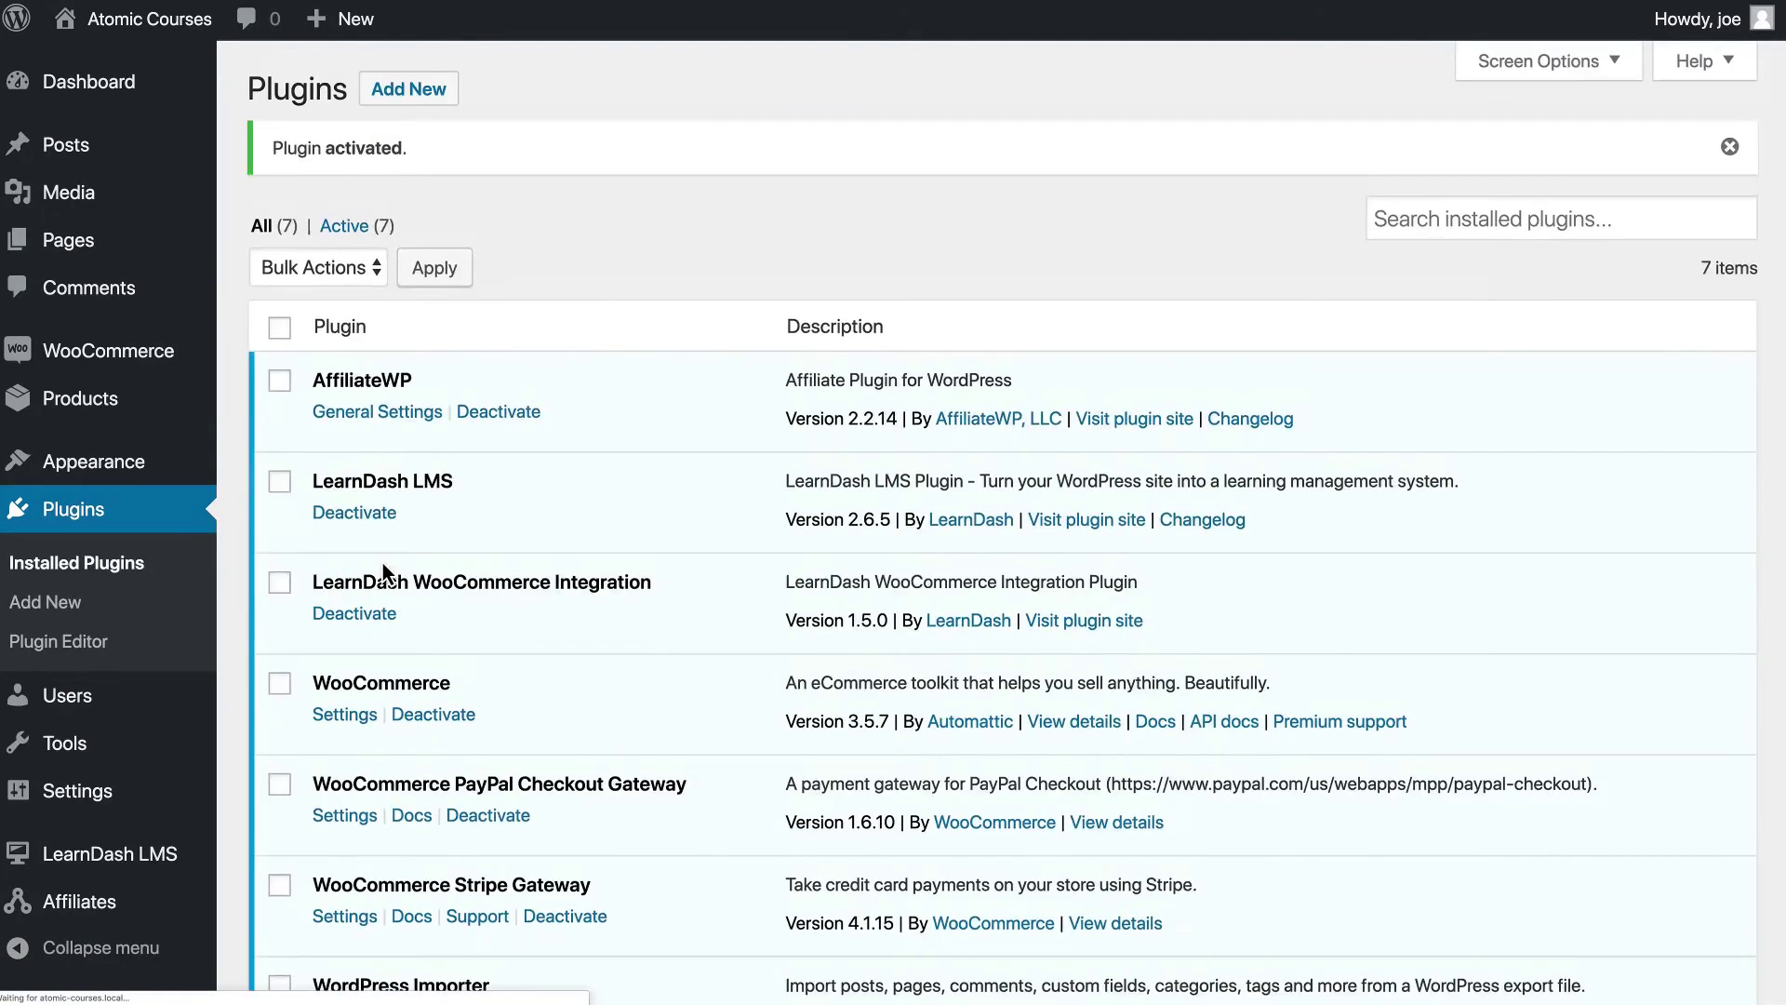
scroll(383, 562, down, 3)
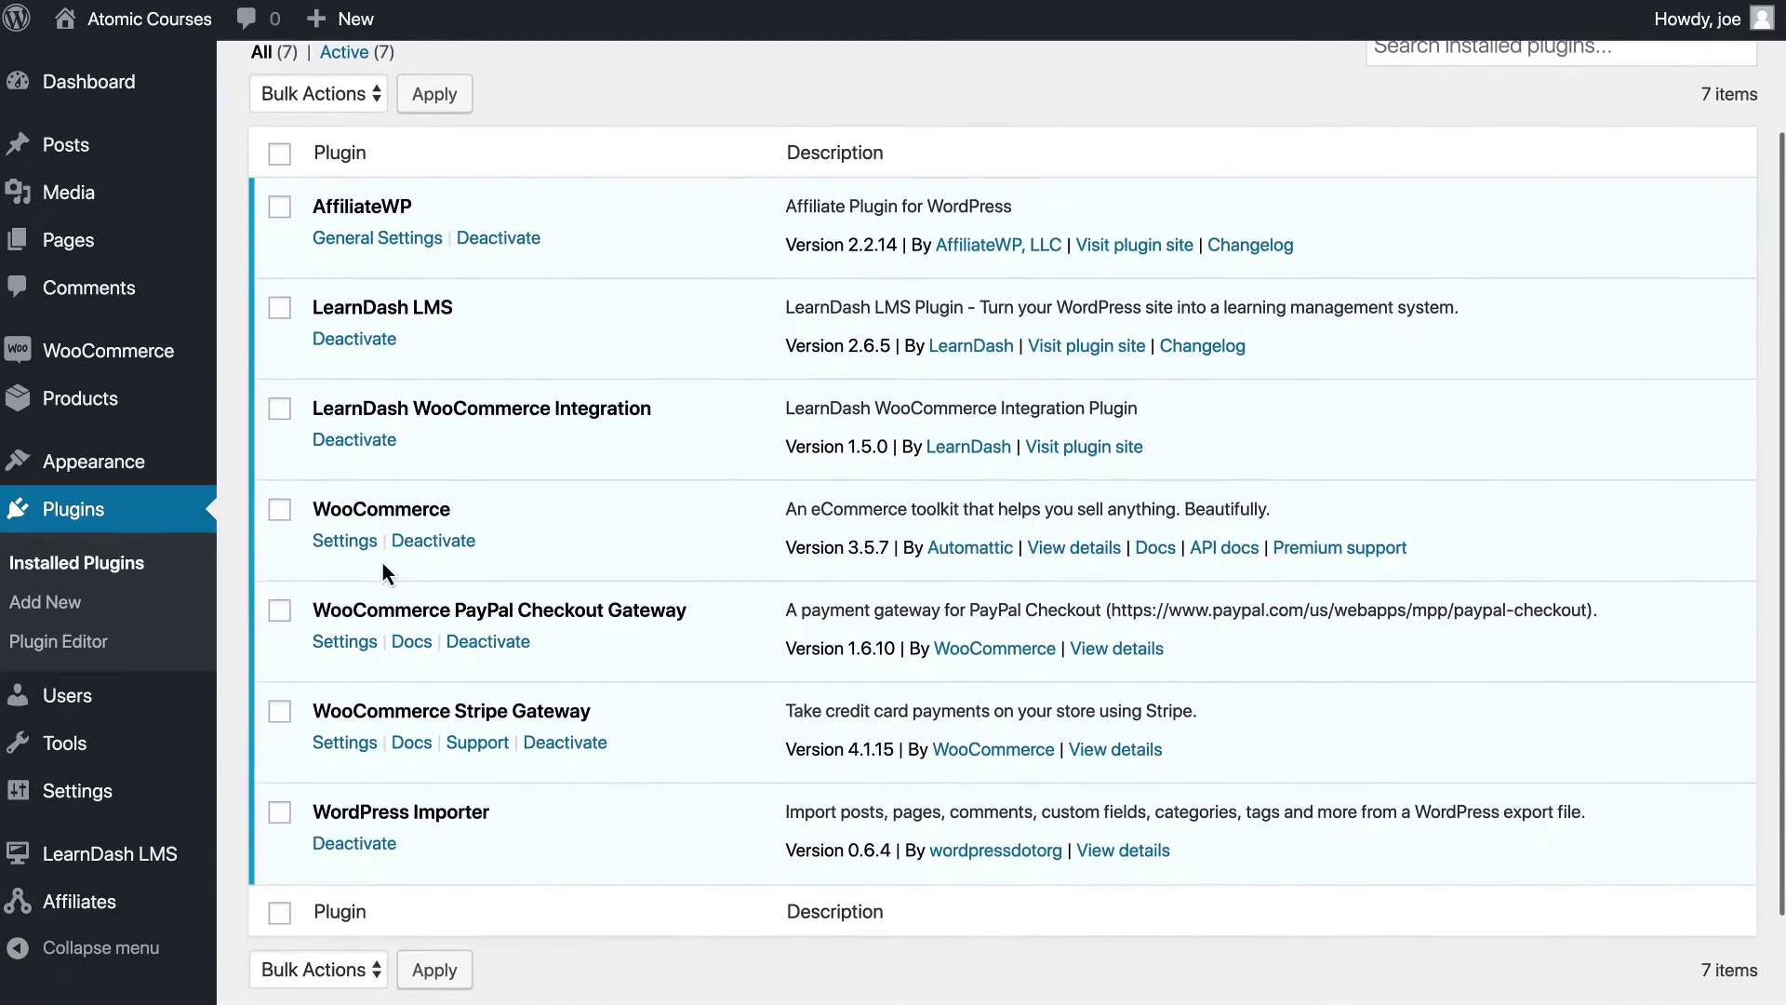
scroll(382, 562, up, 3)
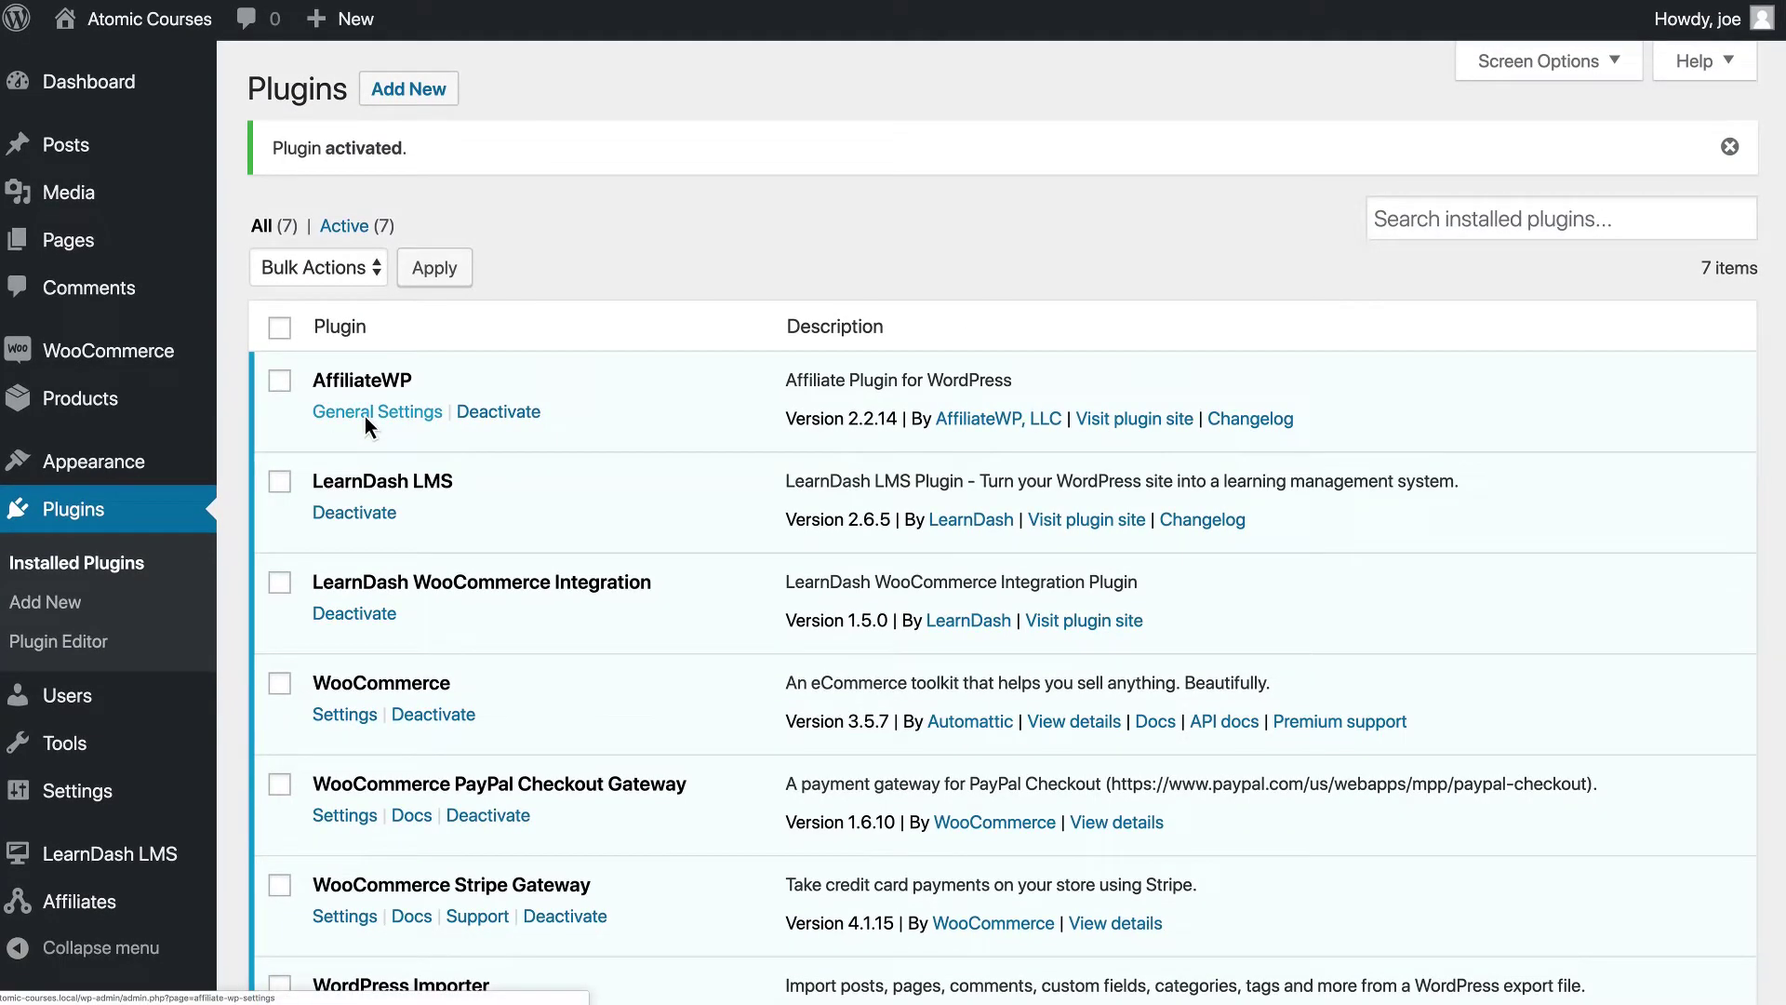
Step: Check WooCommerce on AffiliateWP's Integrations settings page and save the change
click(364, 415)
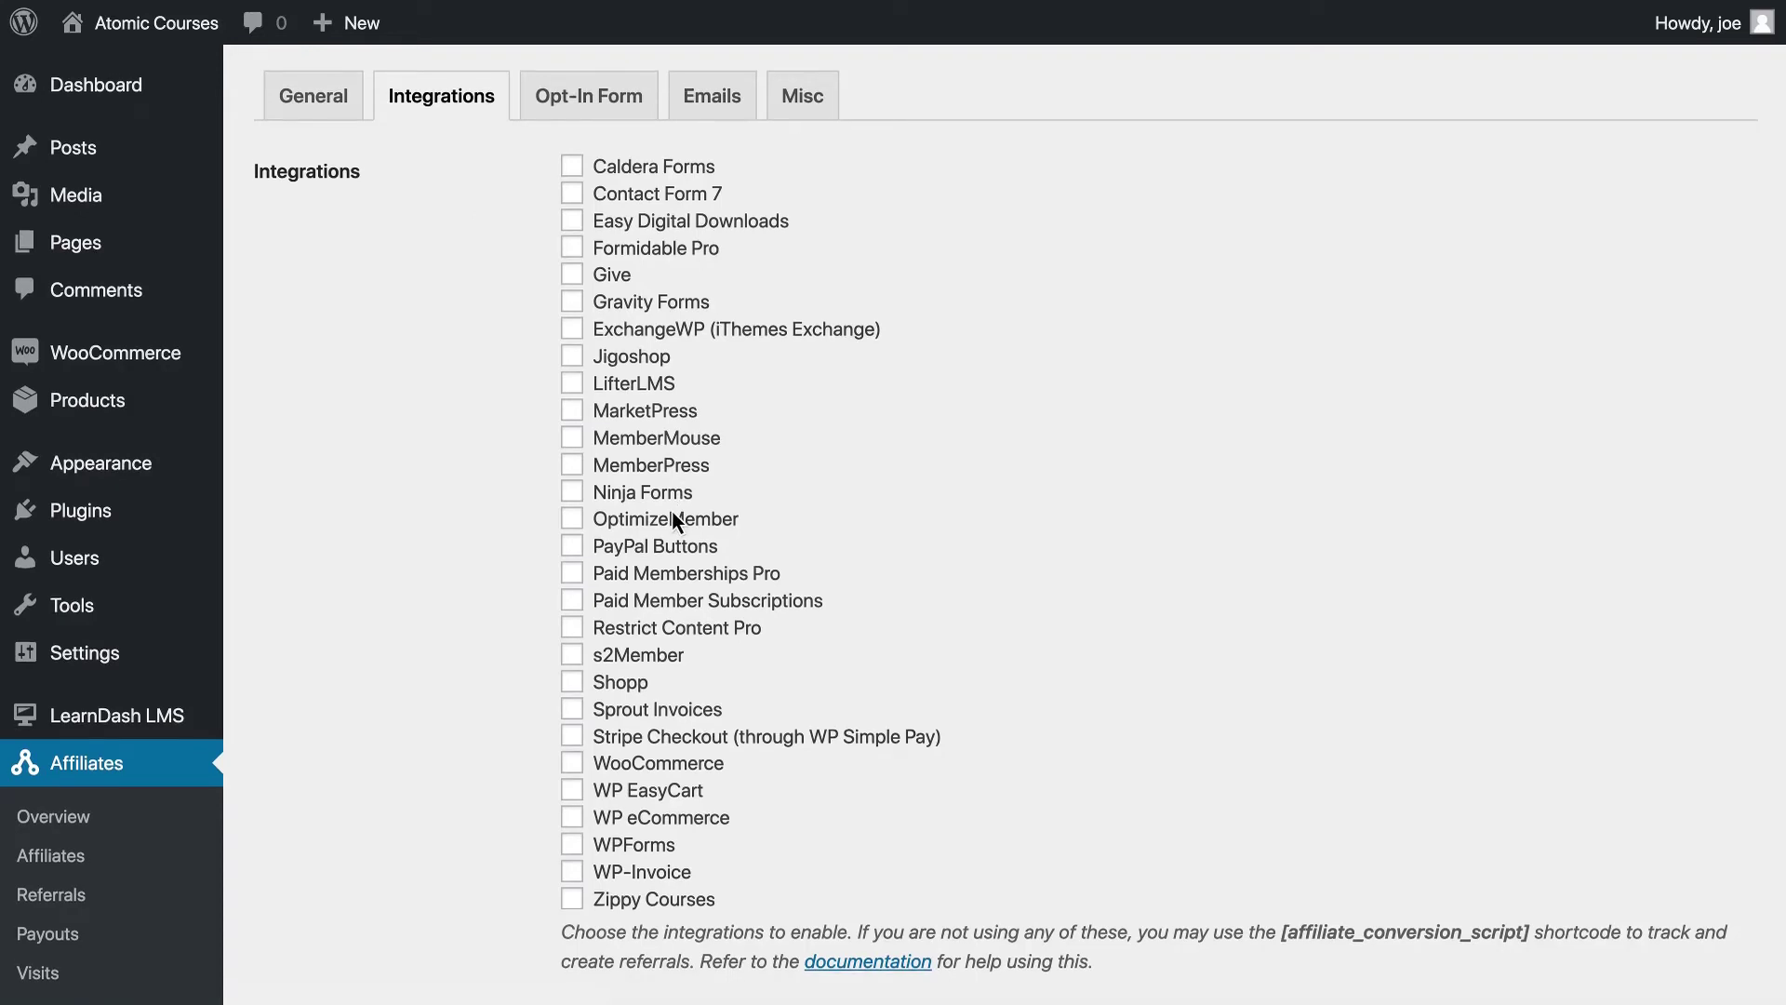
scroll(676, 519, down, 3)
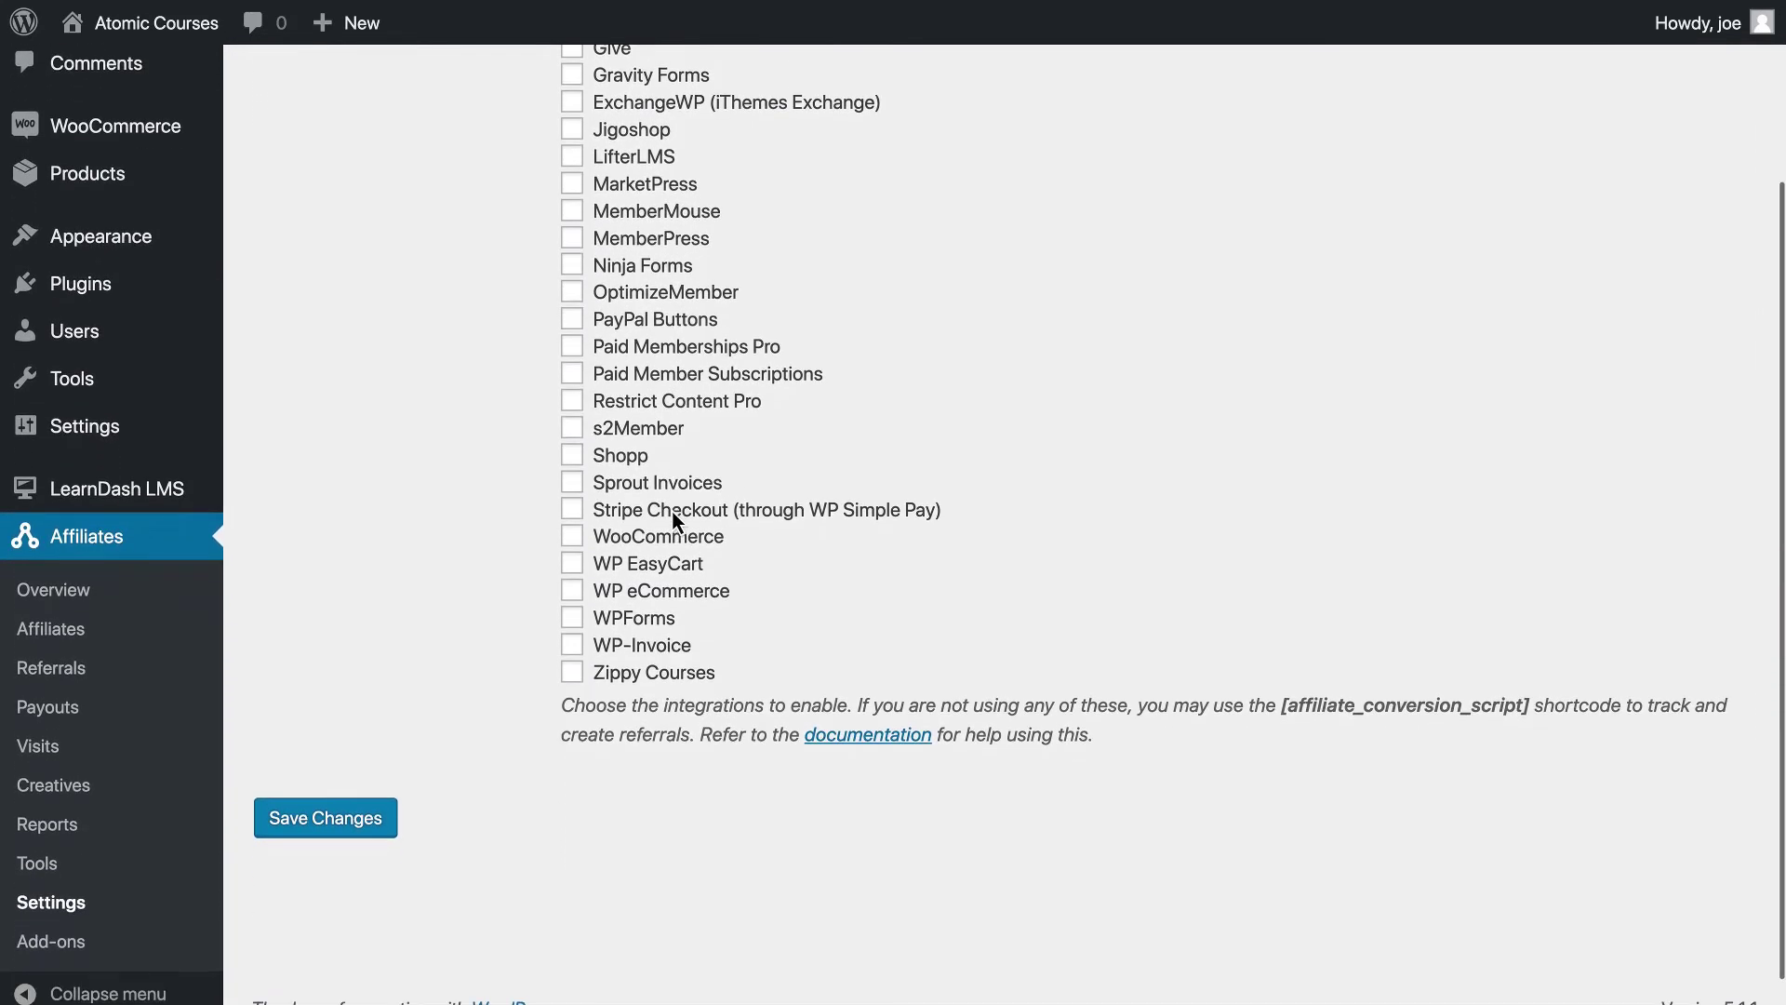
scroll(676, 519, down, 1)
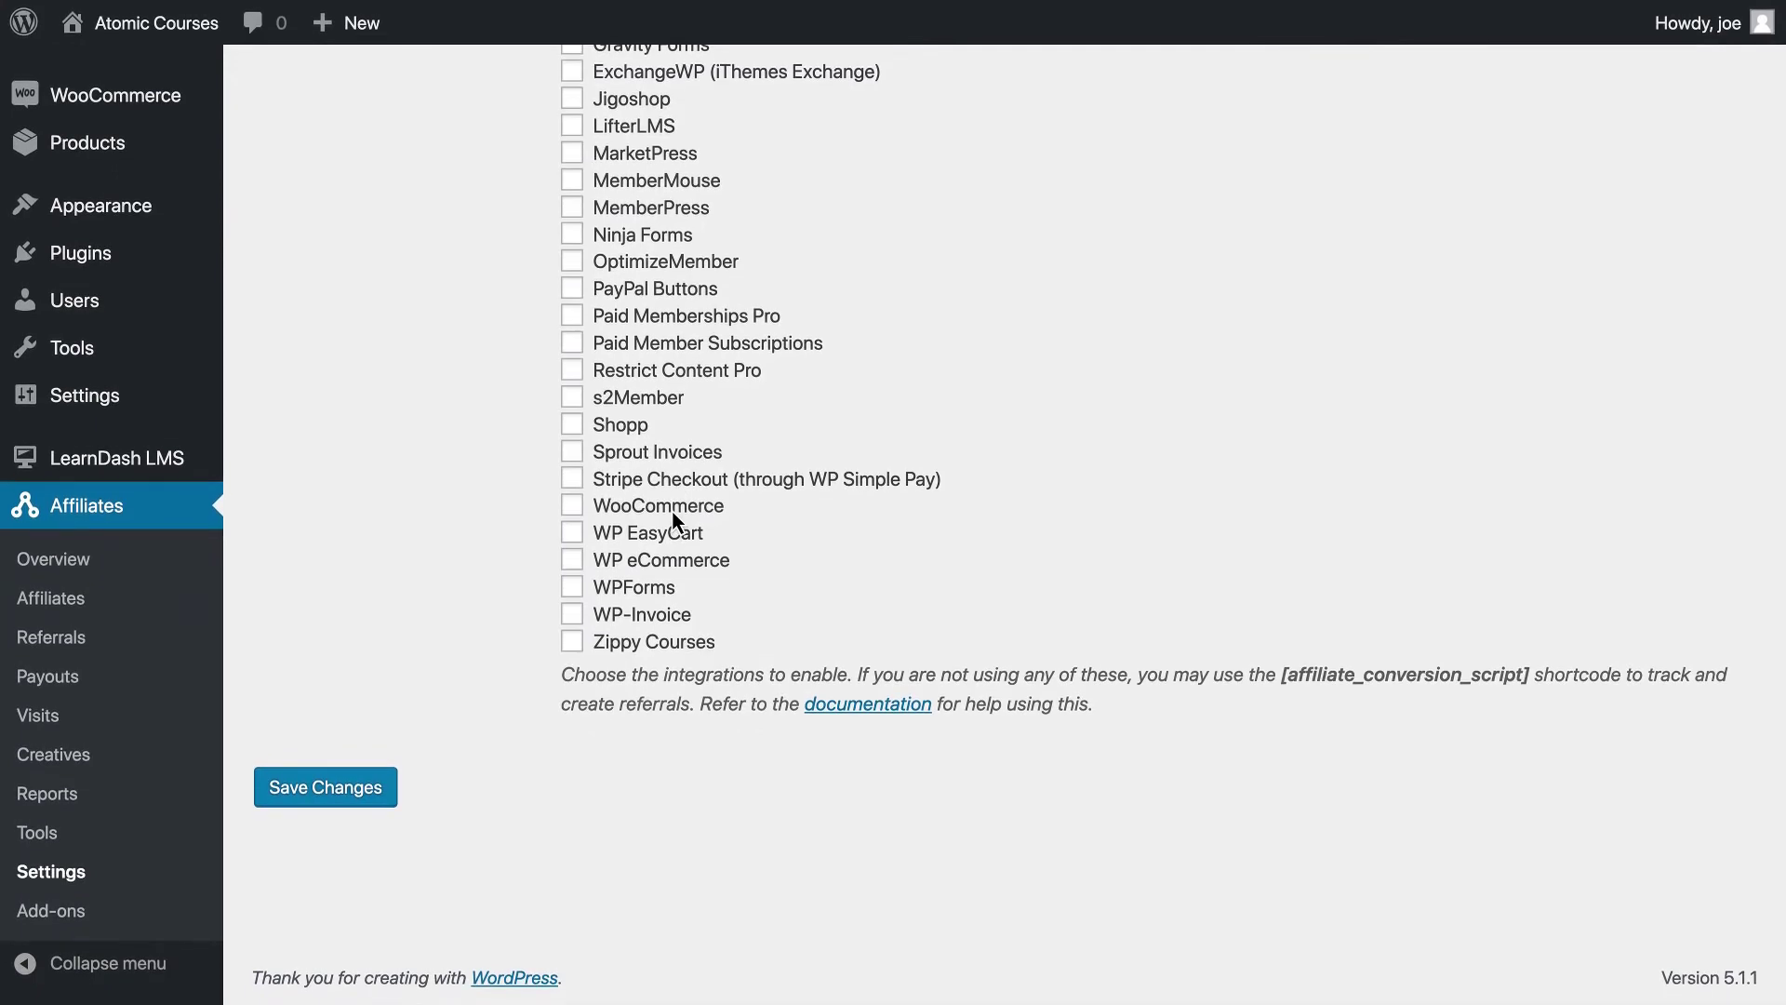
scroll(676, 519, up, 3)
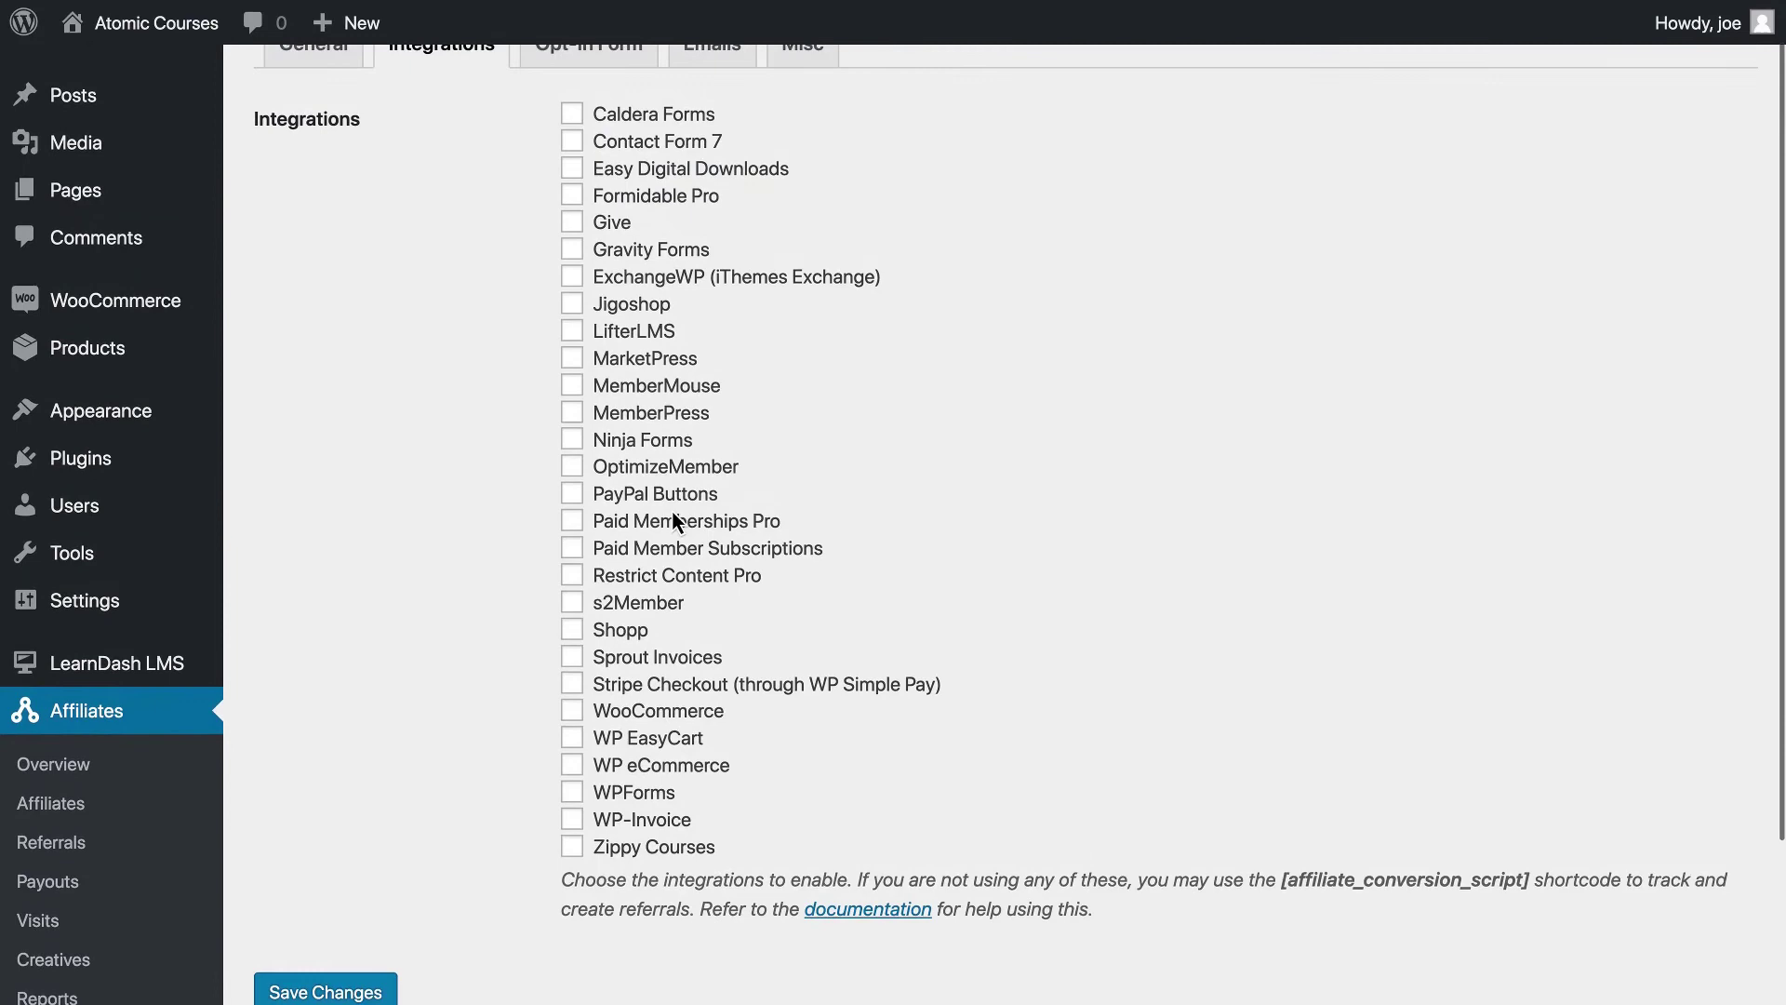
scroll(682, 511, down, 3)
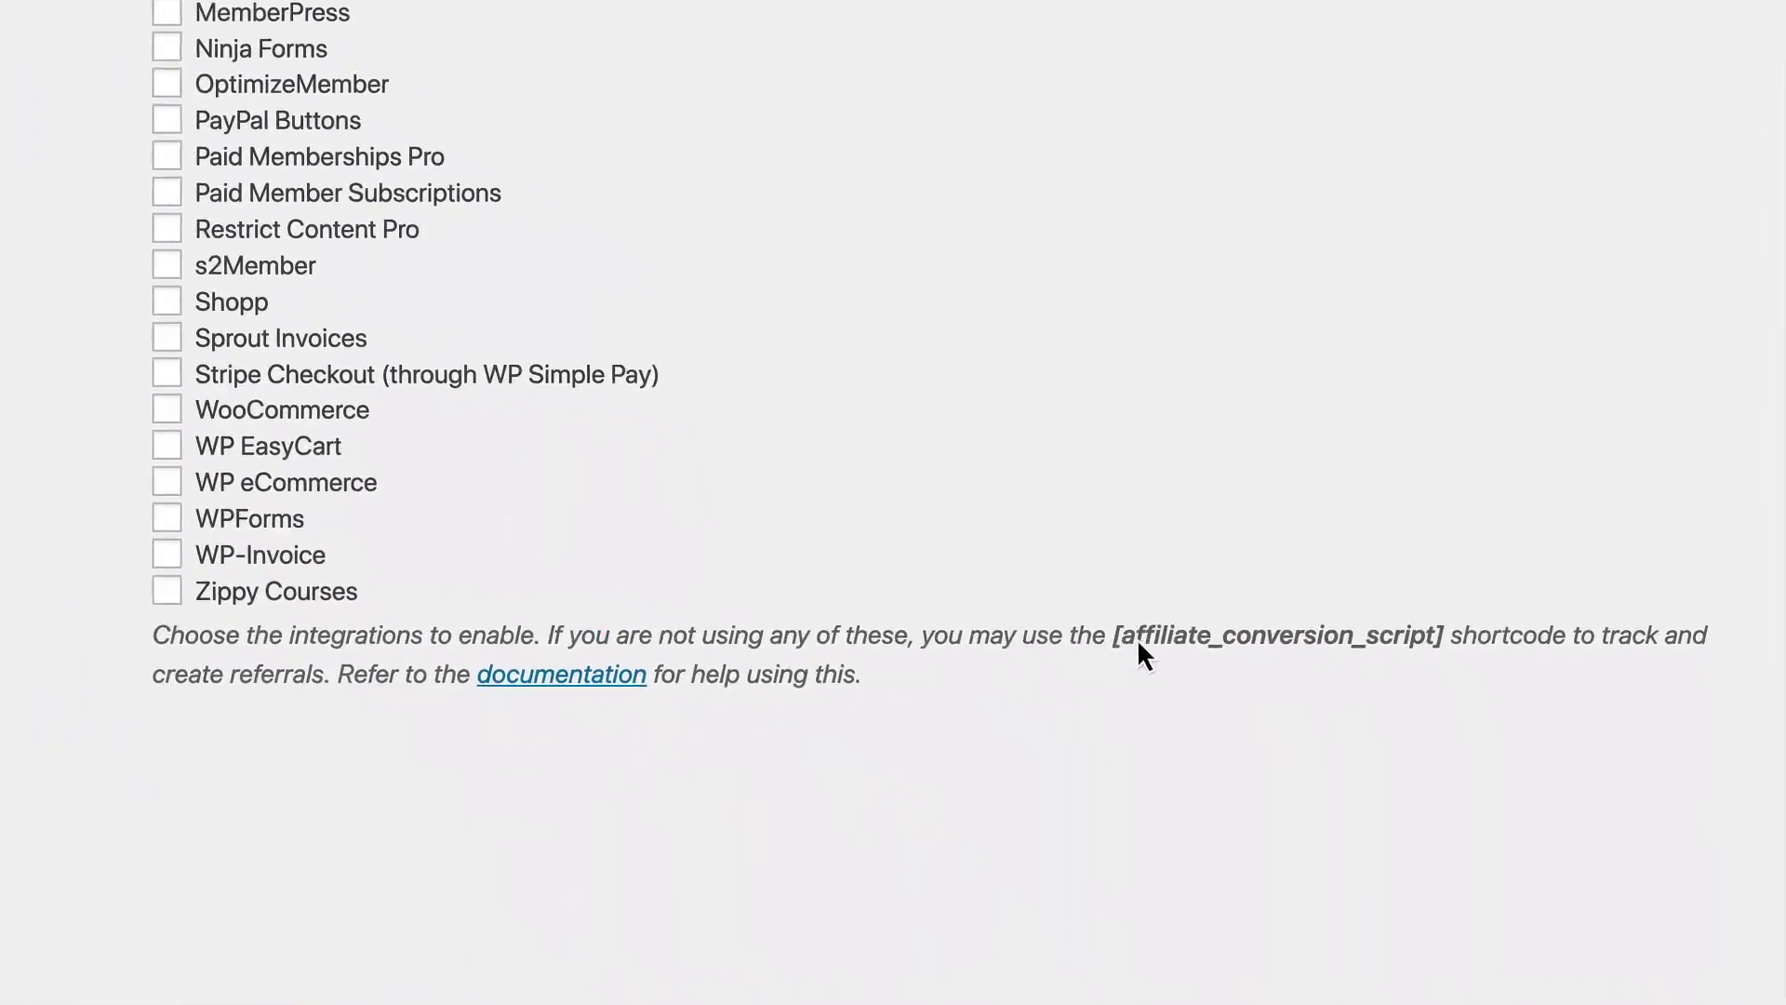
drag(1065, 636, 1413, 638)
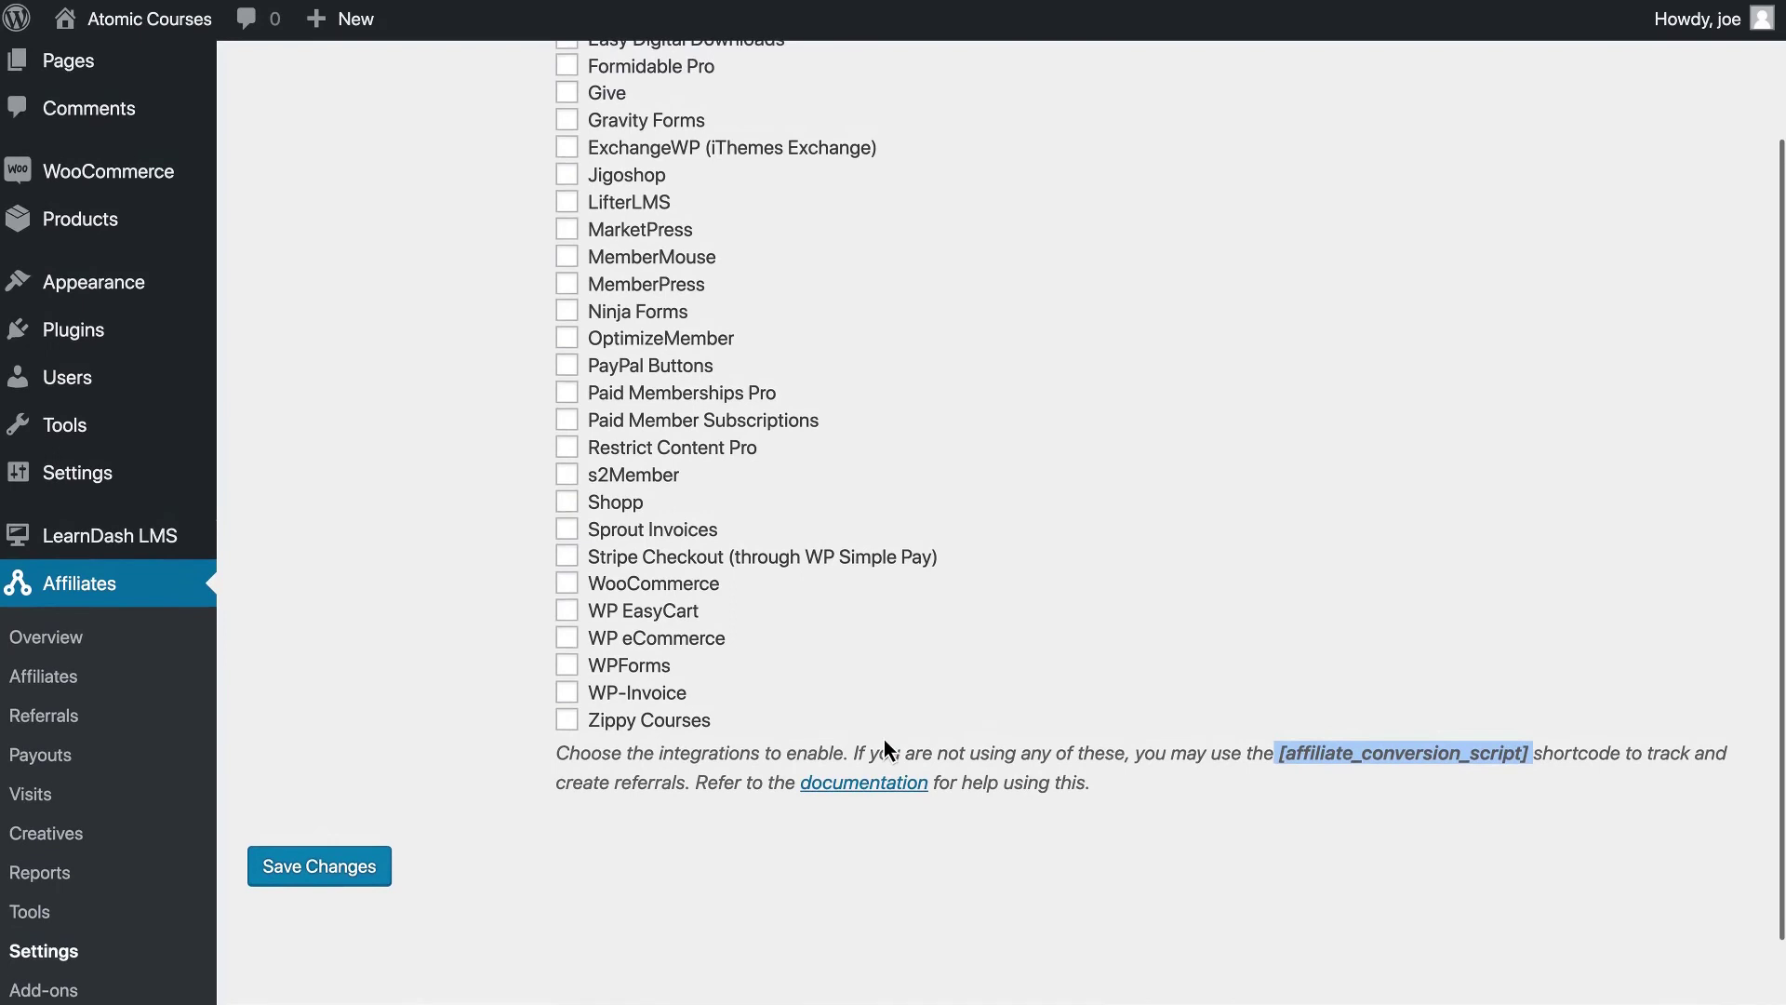
scroll(883, 748, up, 1)
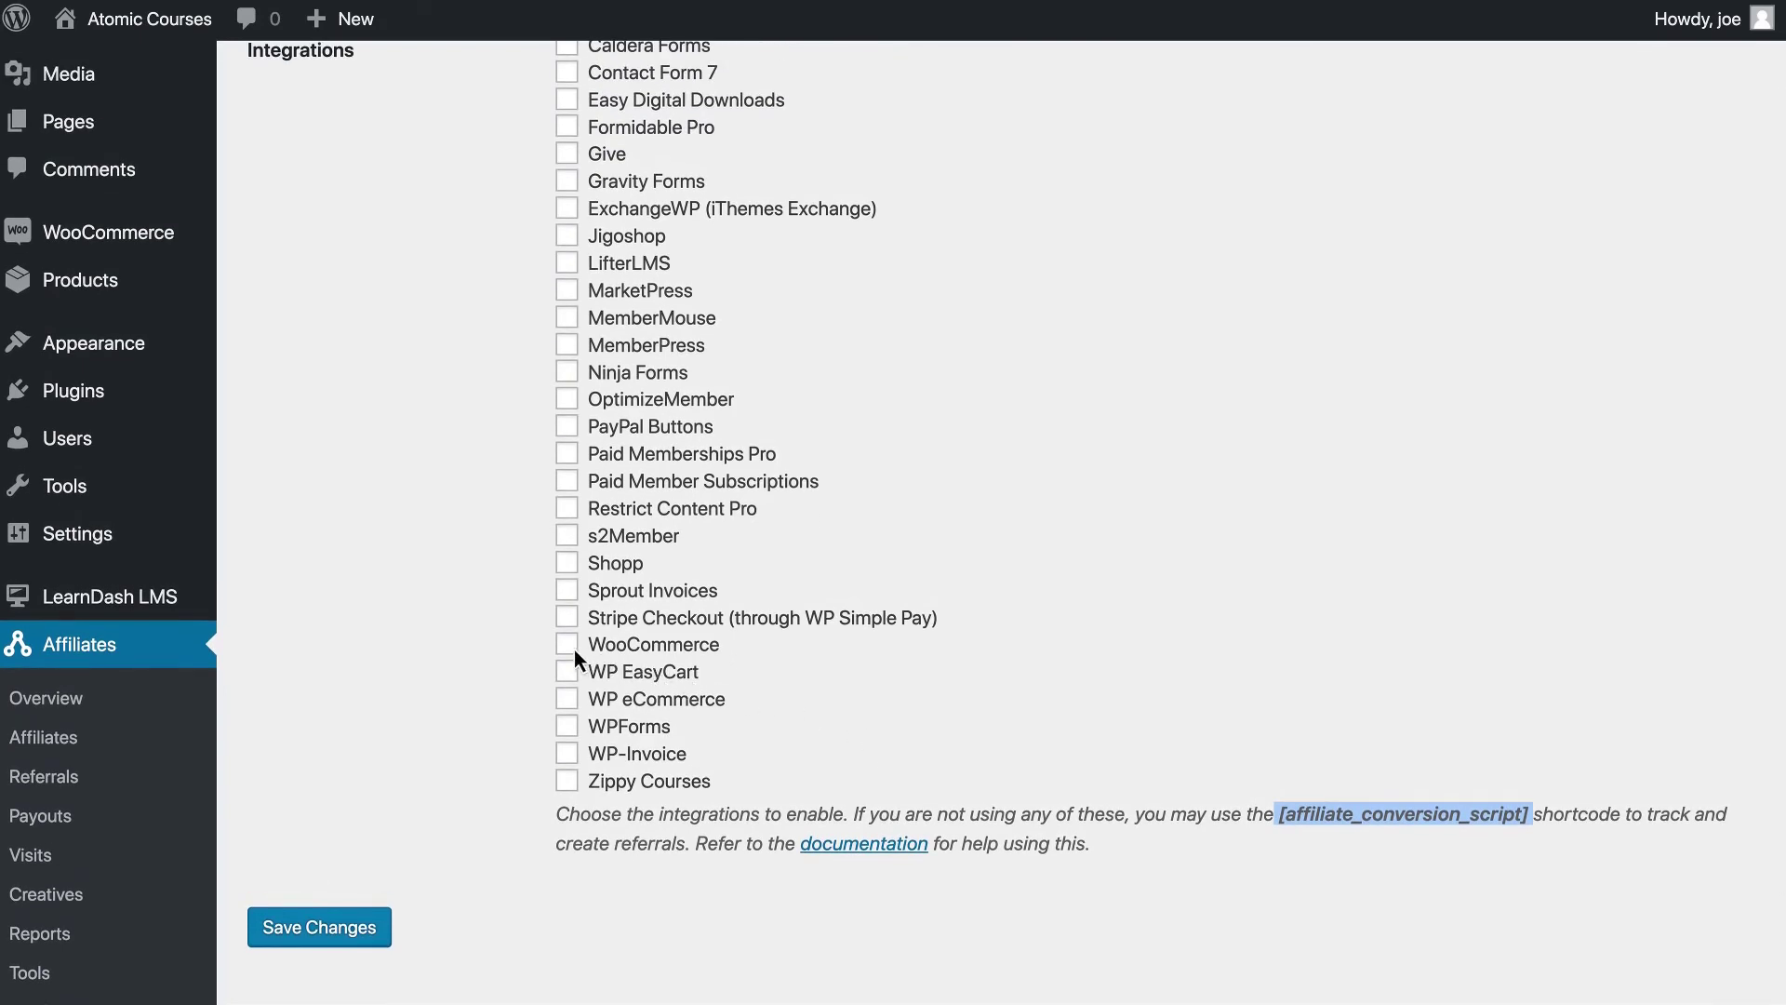
click(351, 937)
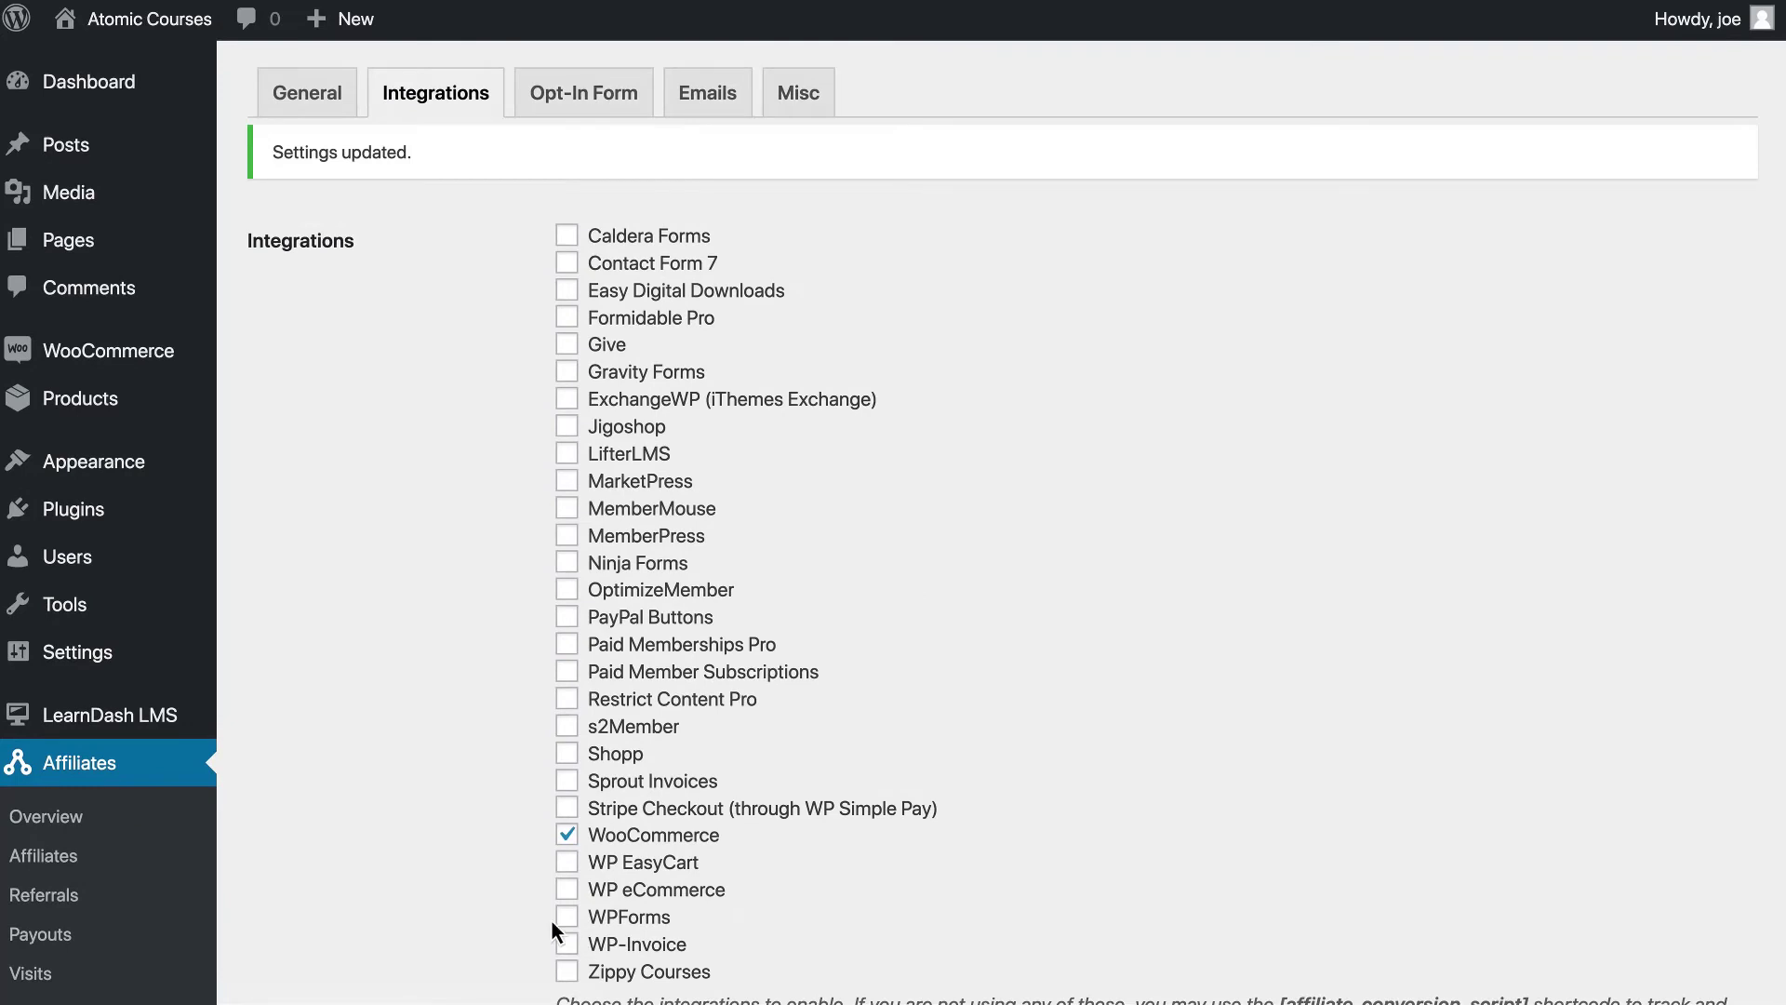
Step: Review AffiliateWP's General settings, leaving the Terms of Use page unchanged
click(299, 91)
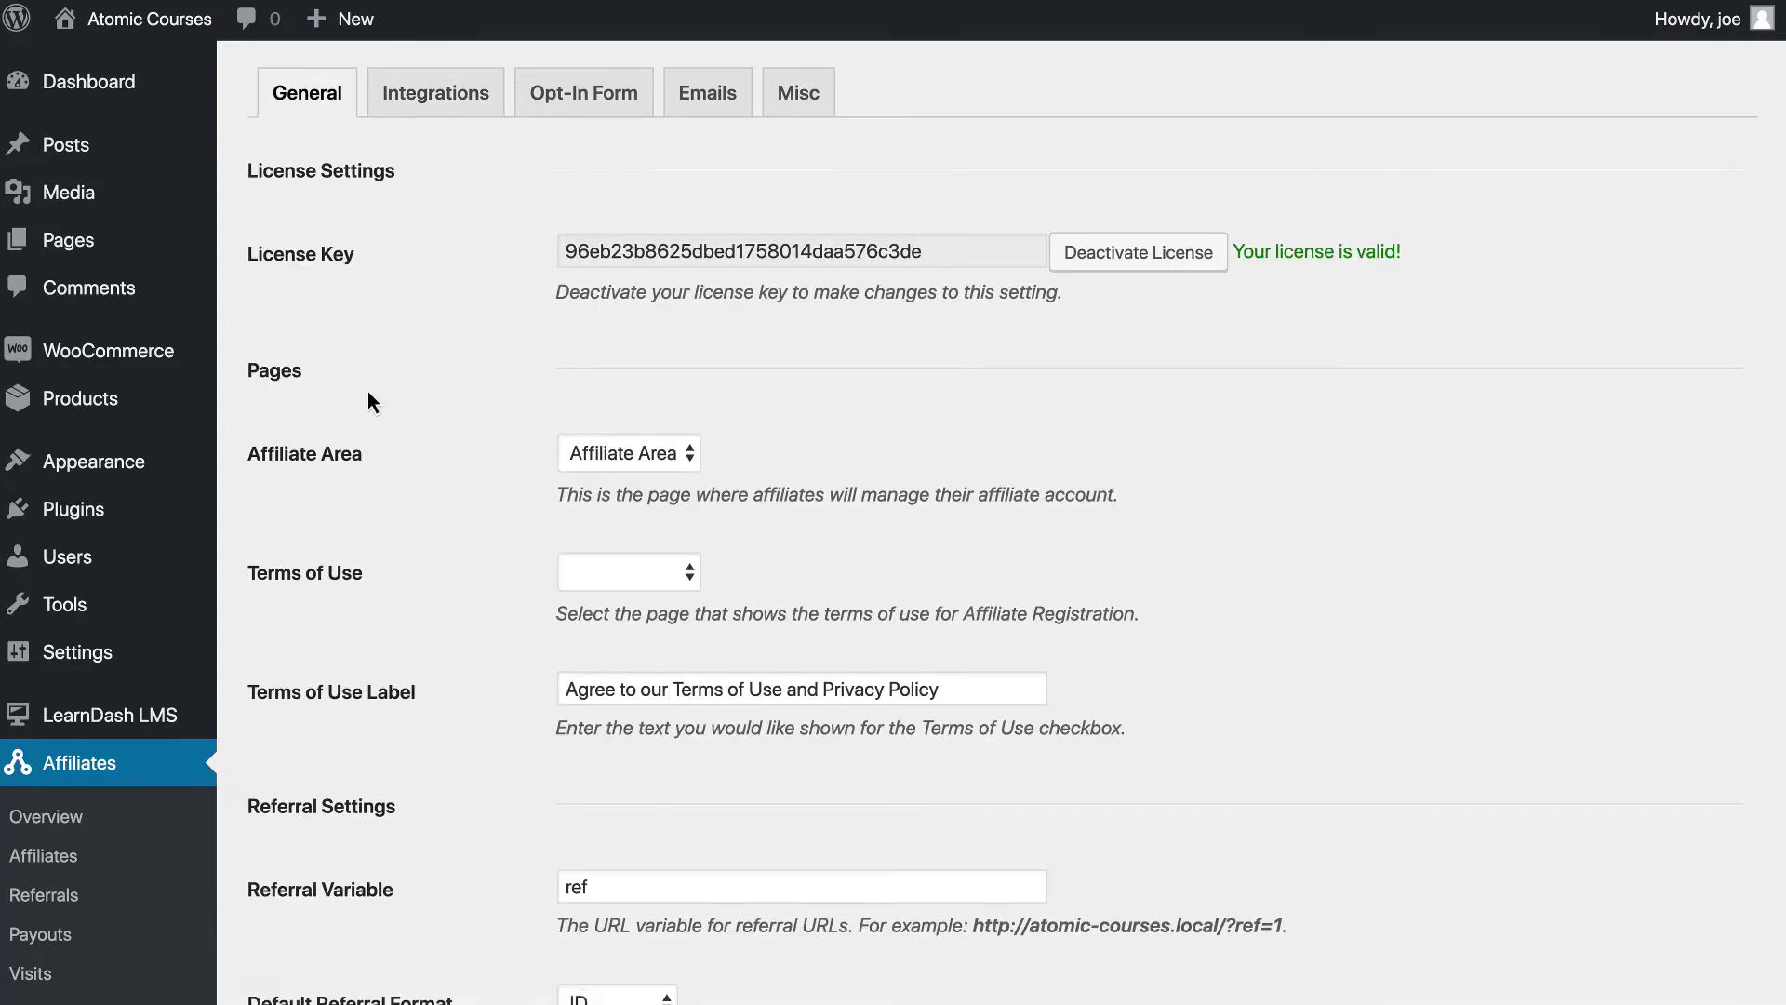
scroll(367, 393, down, 5)
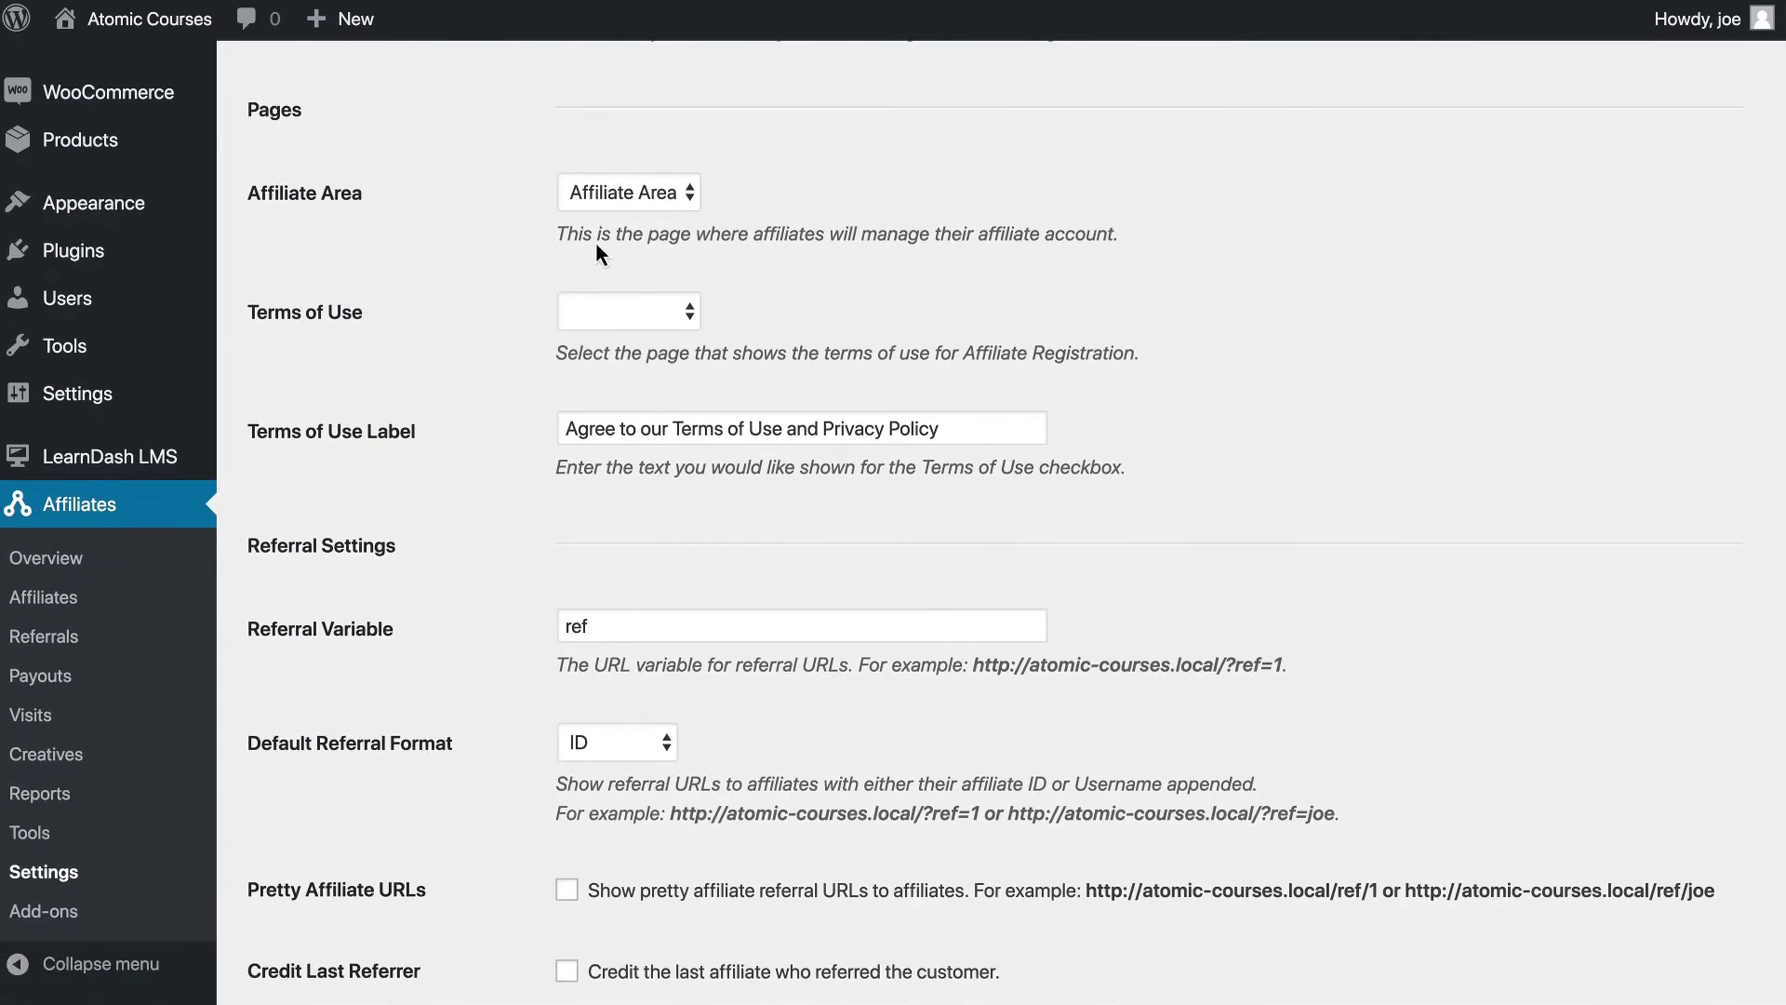
click(603, 320)
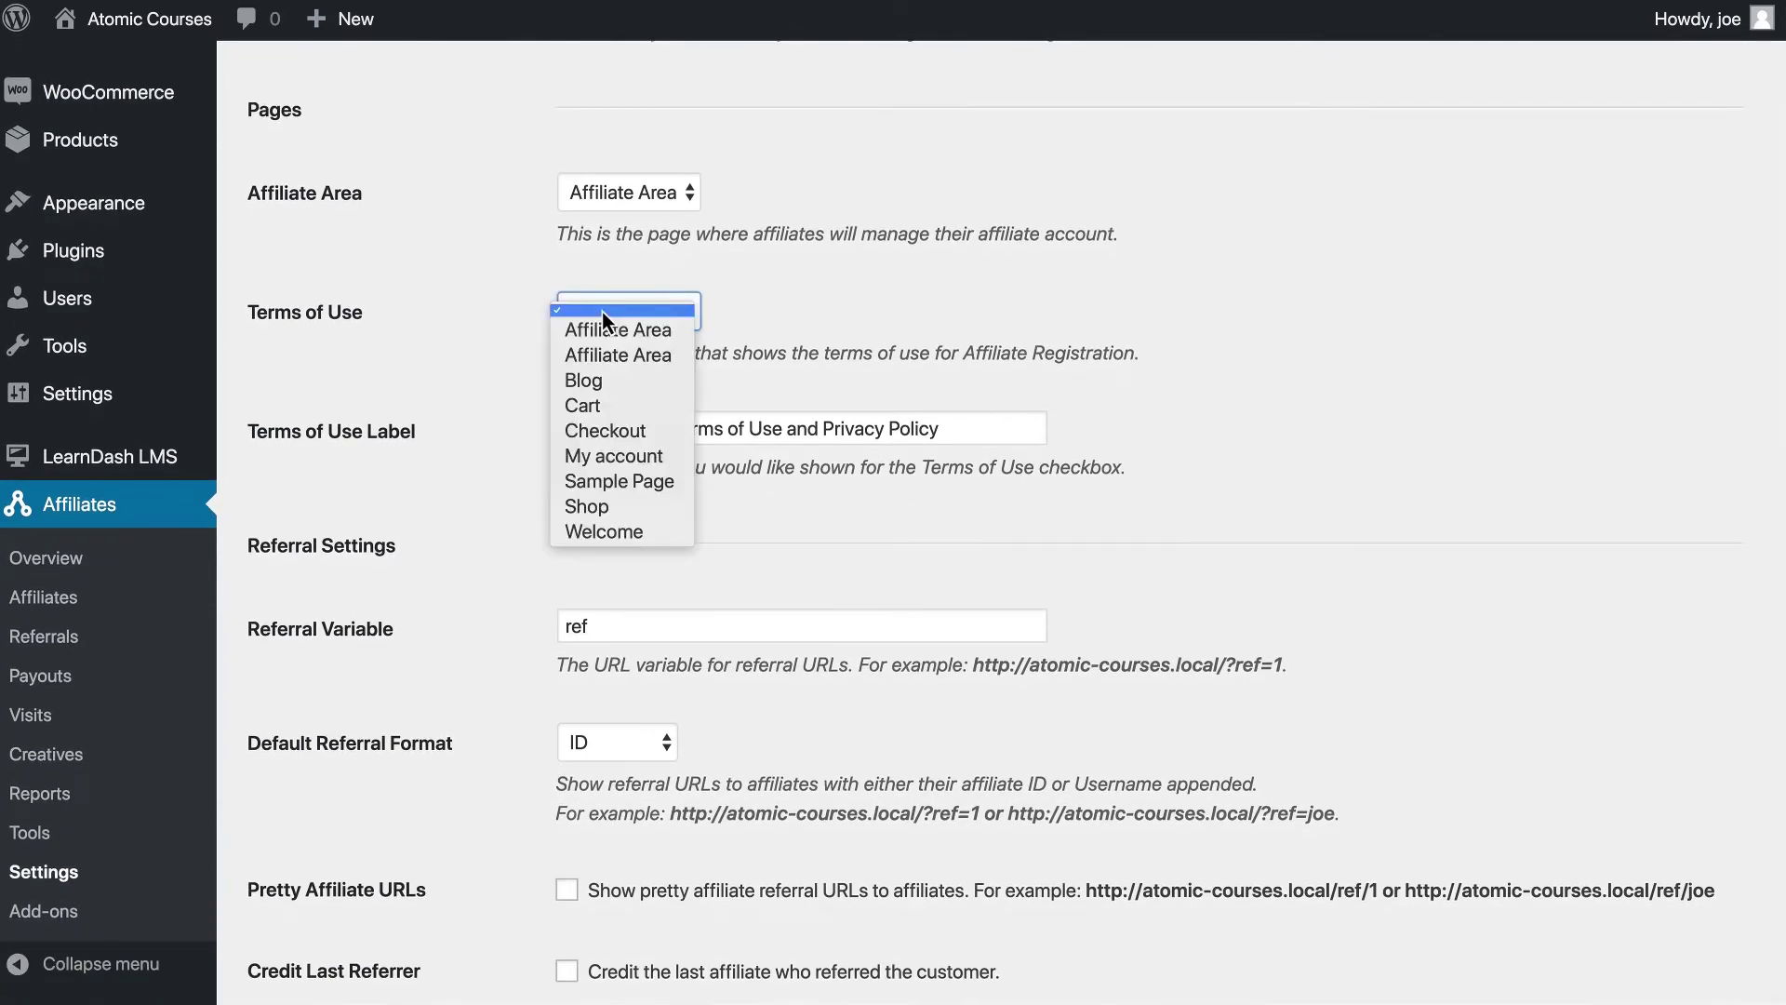
click(519, 319)
scroll(519, 319, down, 6)
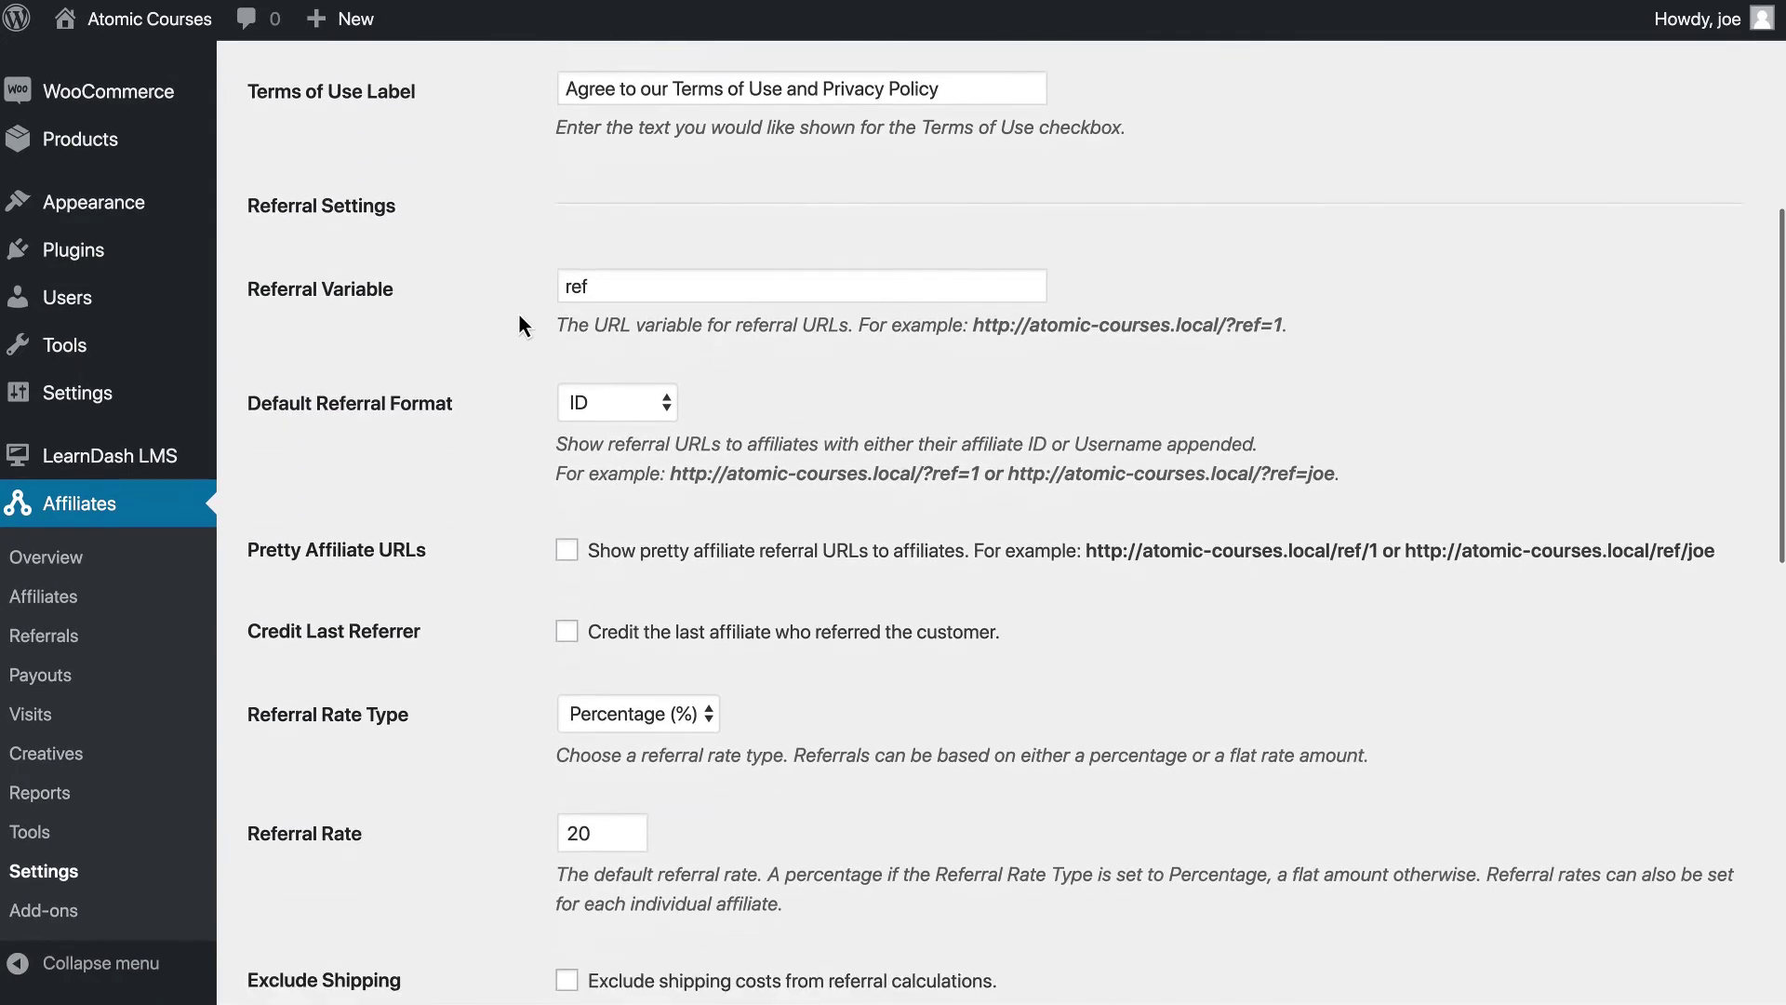
scroll(519, 321, down, 4)
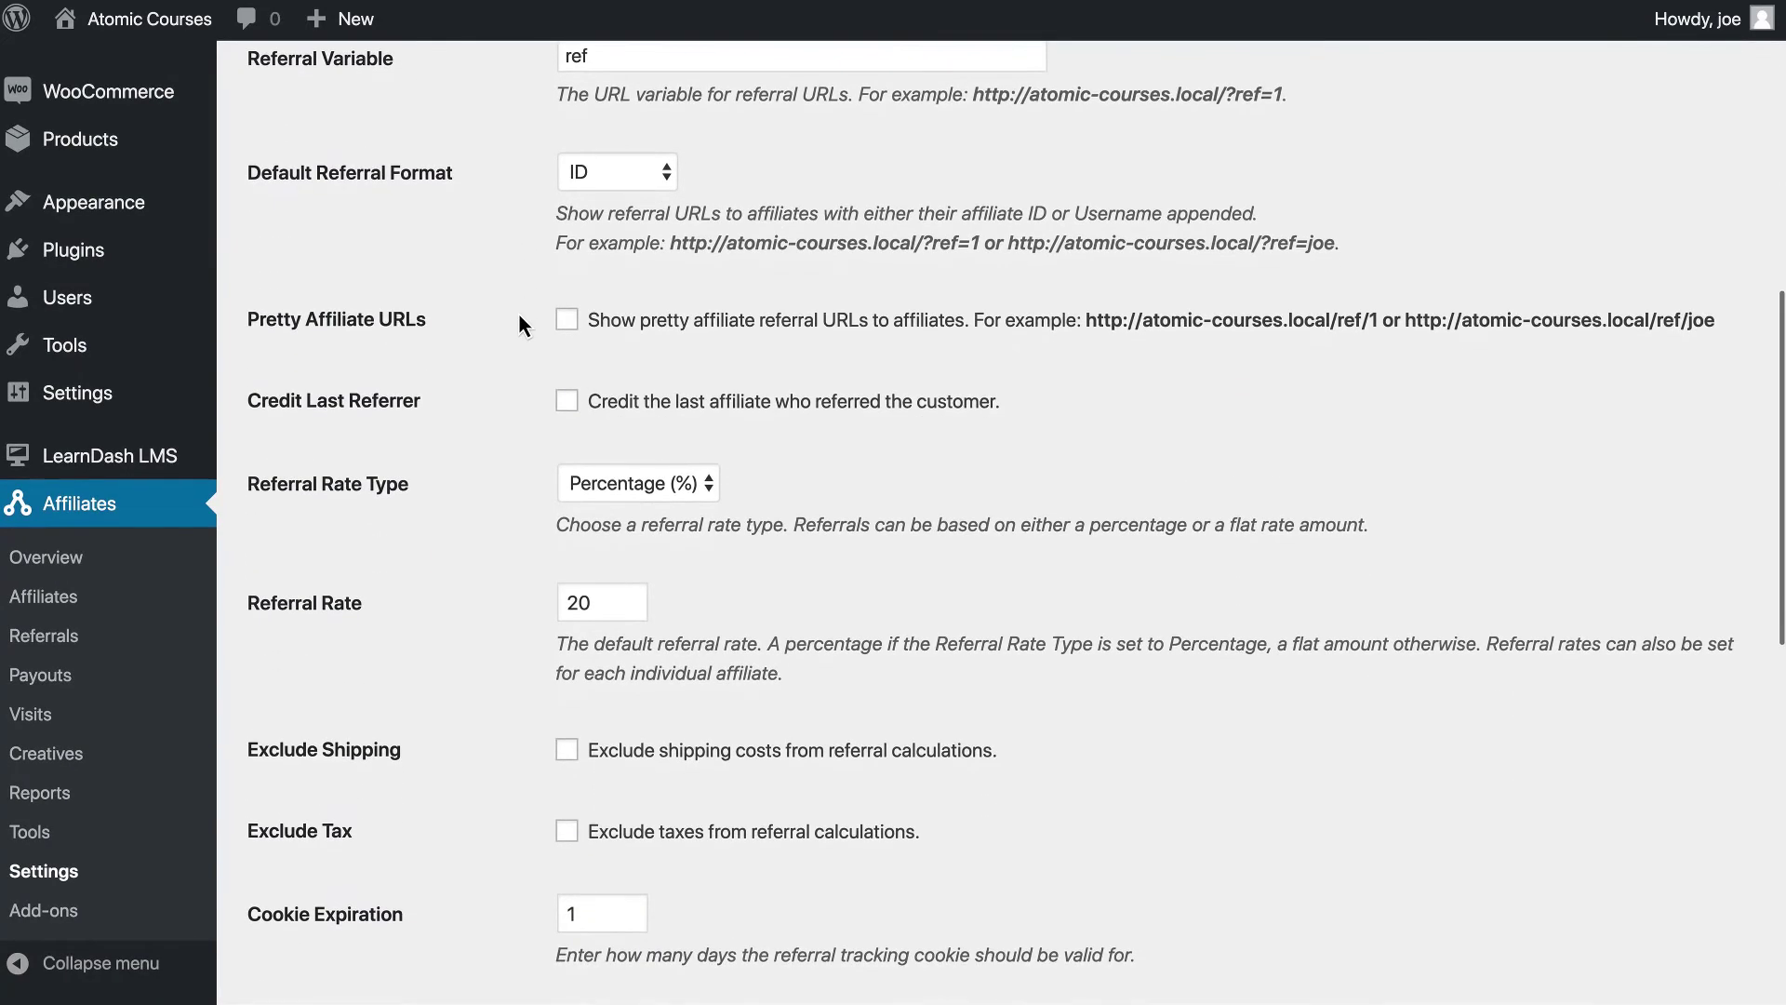
scroll(519, 321, down, 1)
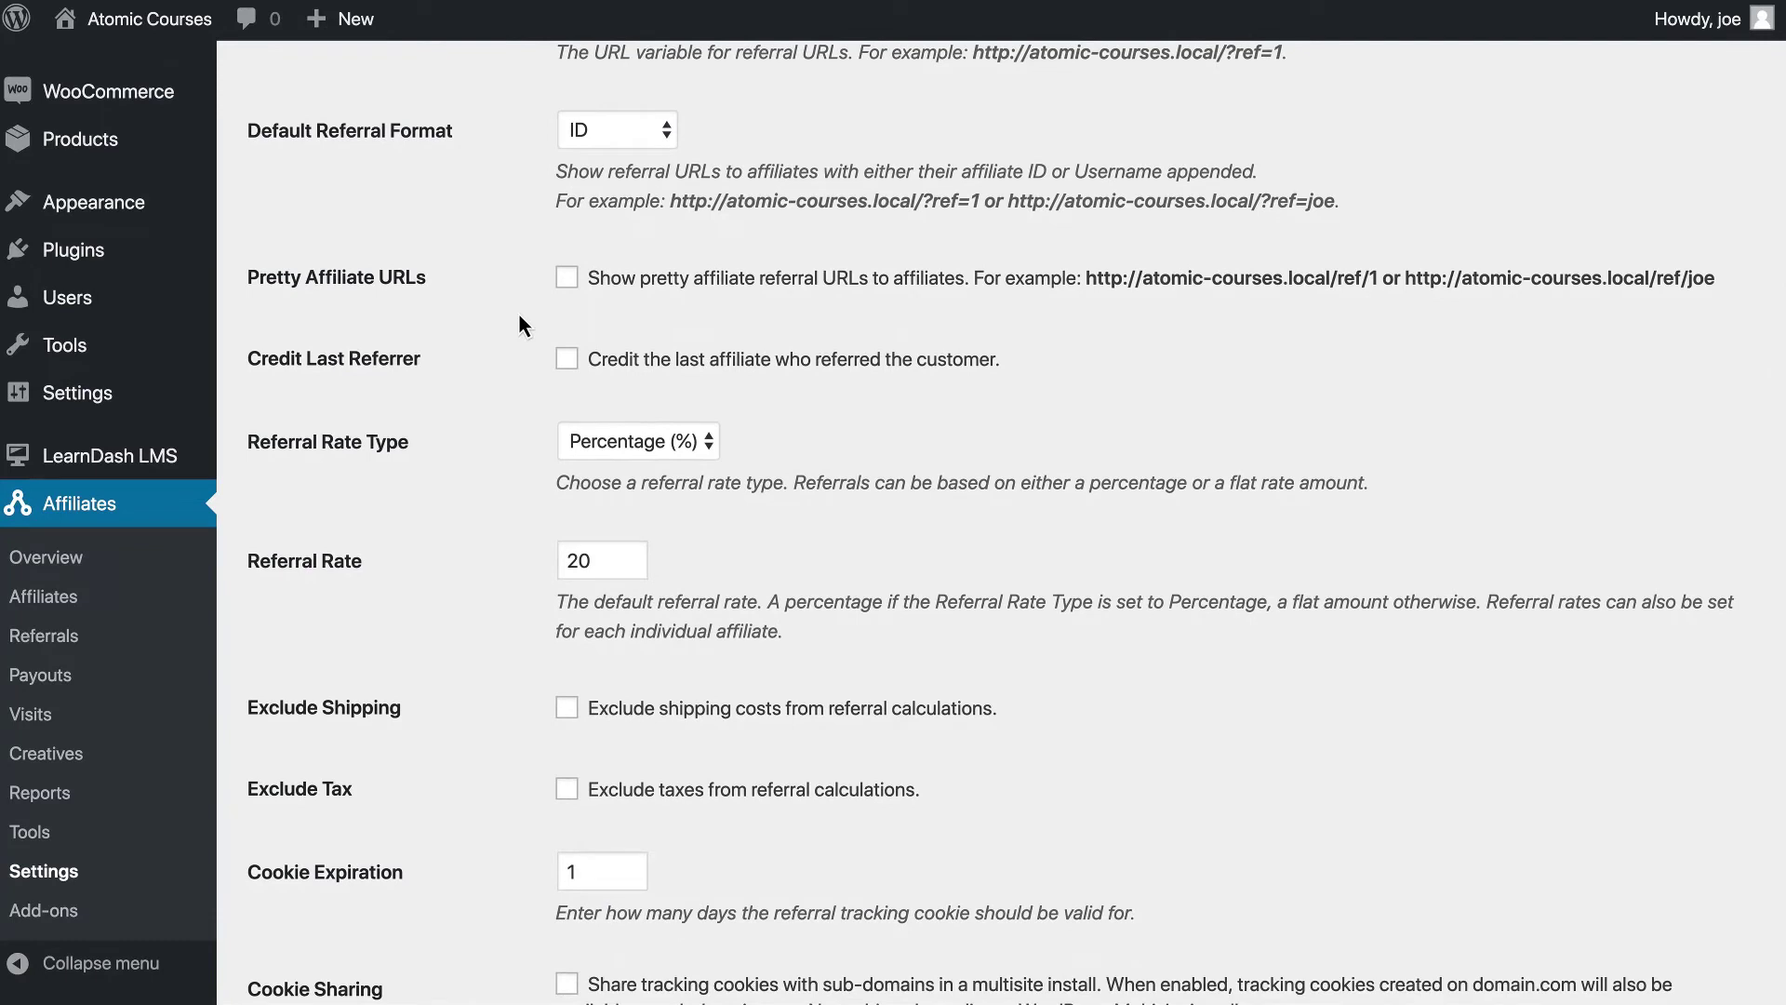
scroll(519, 321, down, 1)
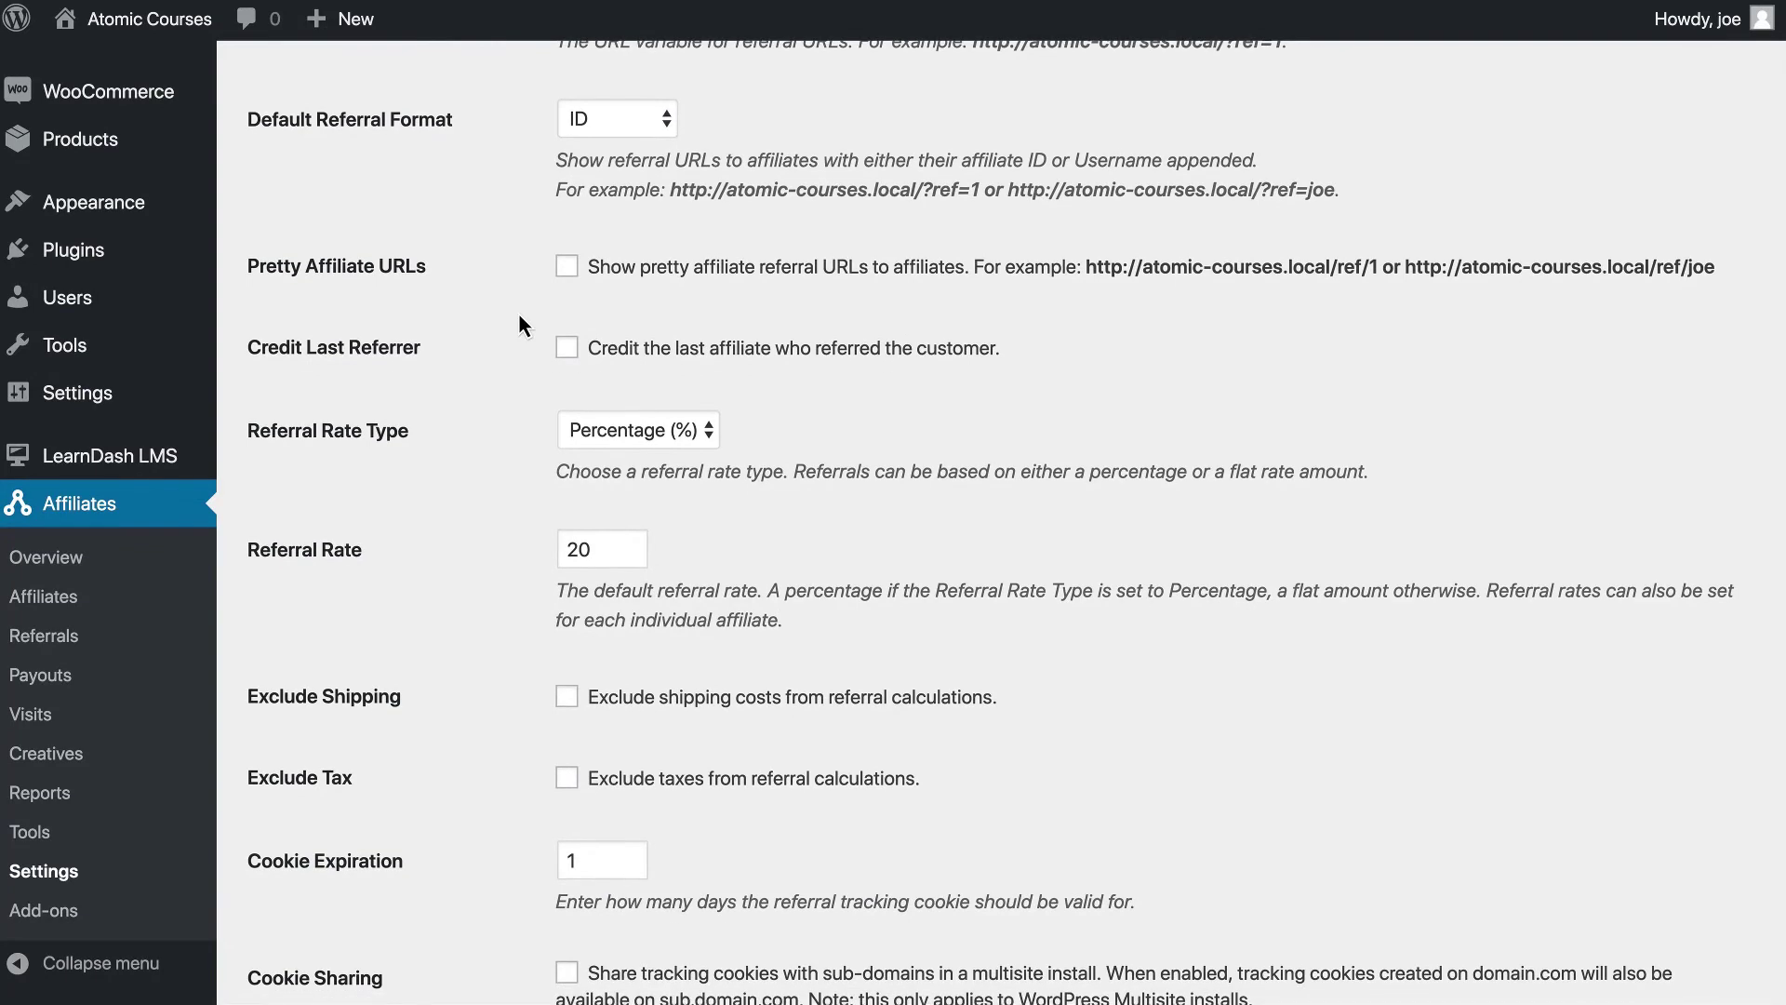
scroll(519, 326, down, 2)
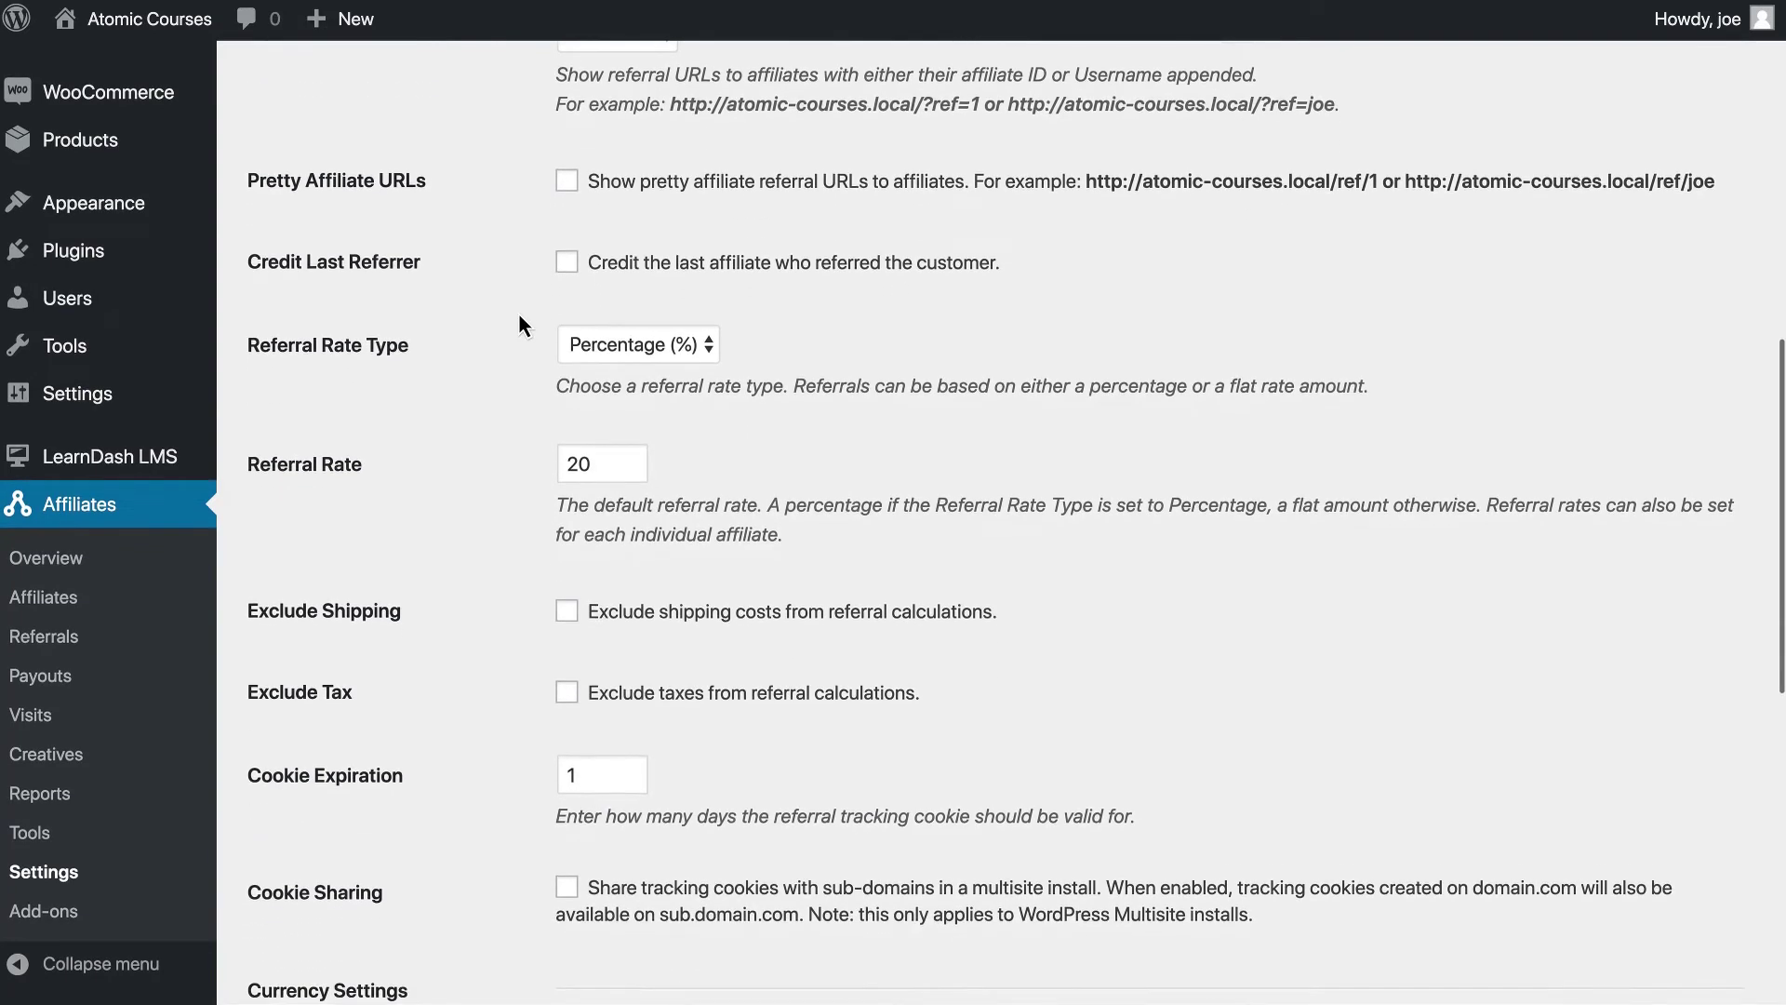
Step: Keep the Referral Rate Type as Percentage (%) and look over the remaining settings
click(638, 354)
click(716, 415)
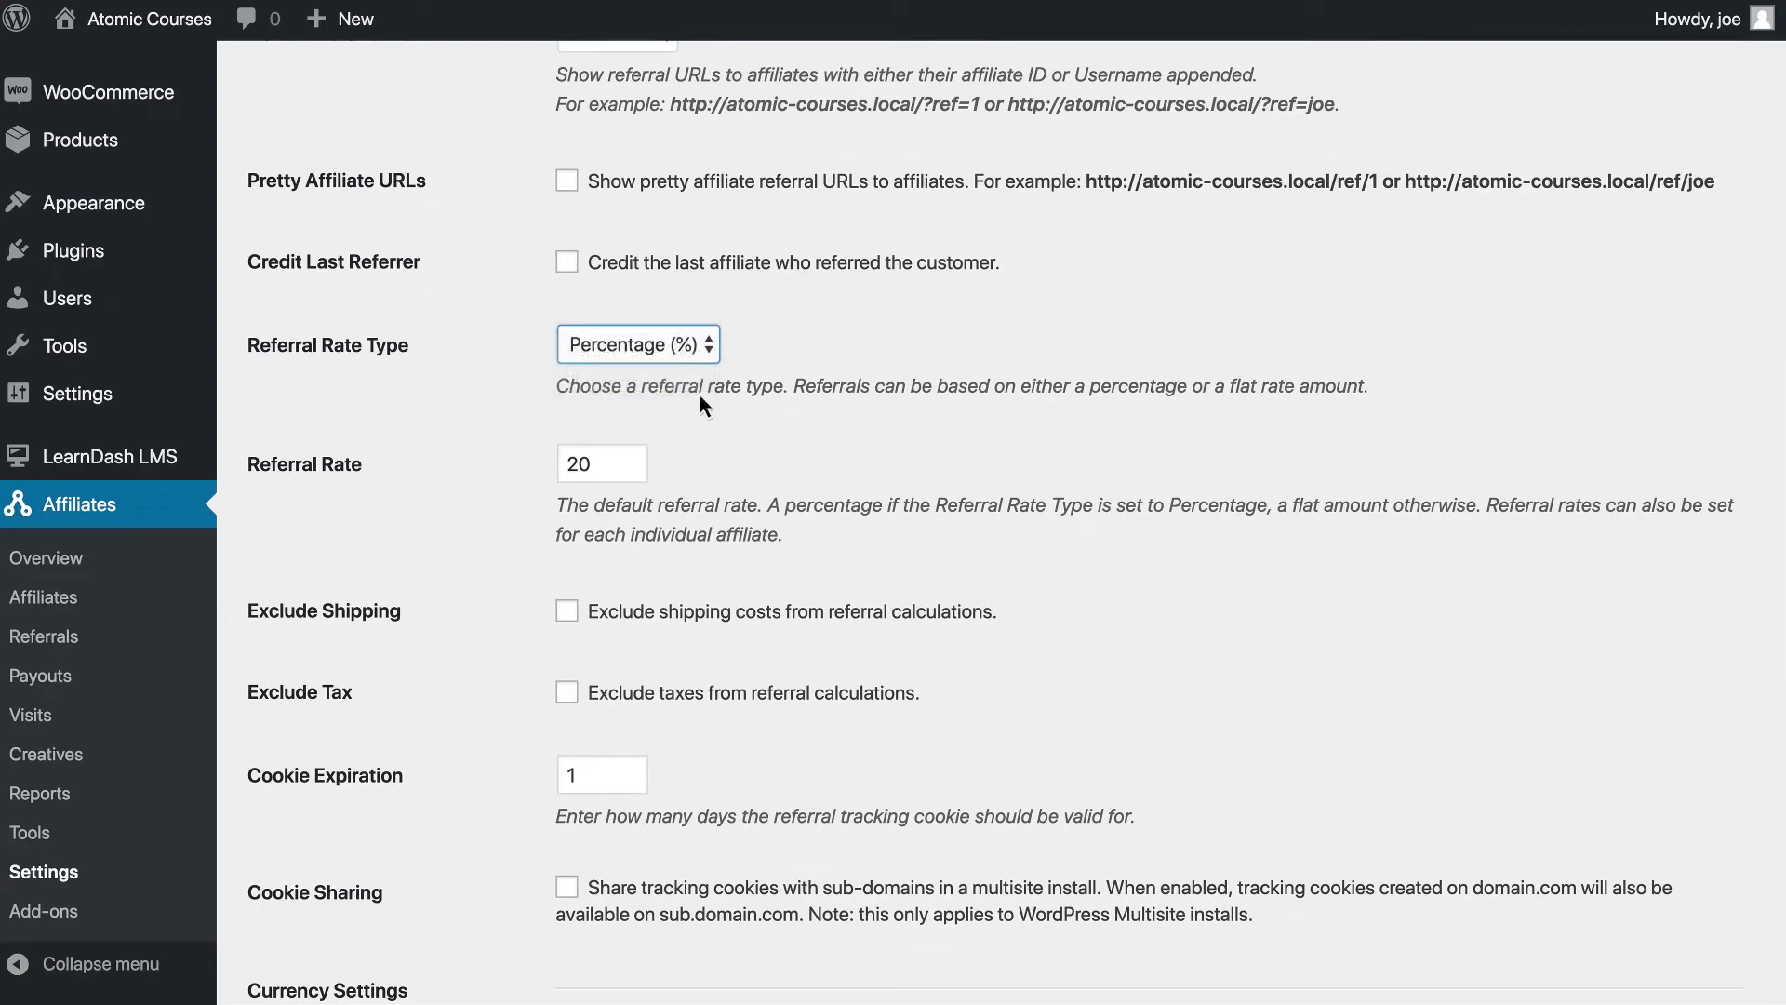
scroll(673, 519, down, 3)
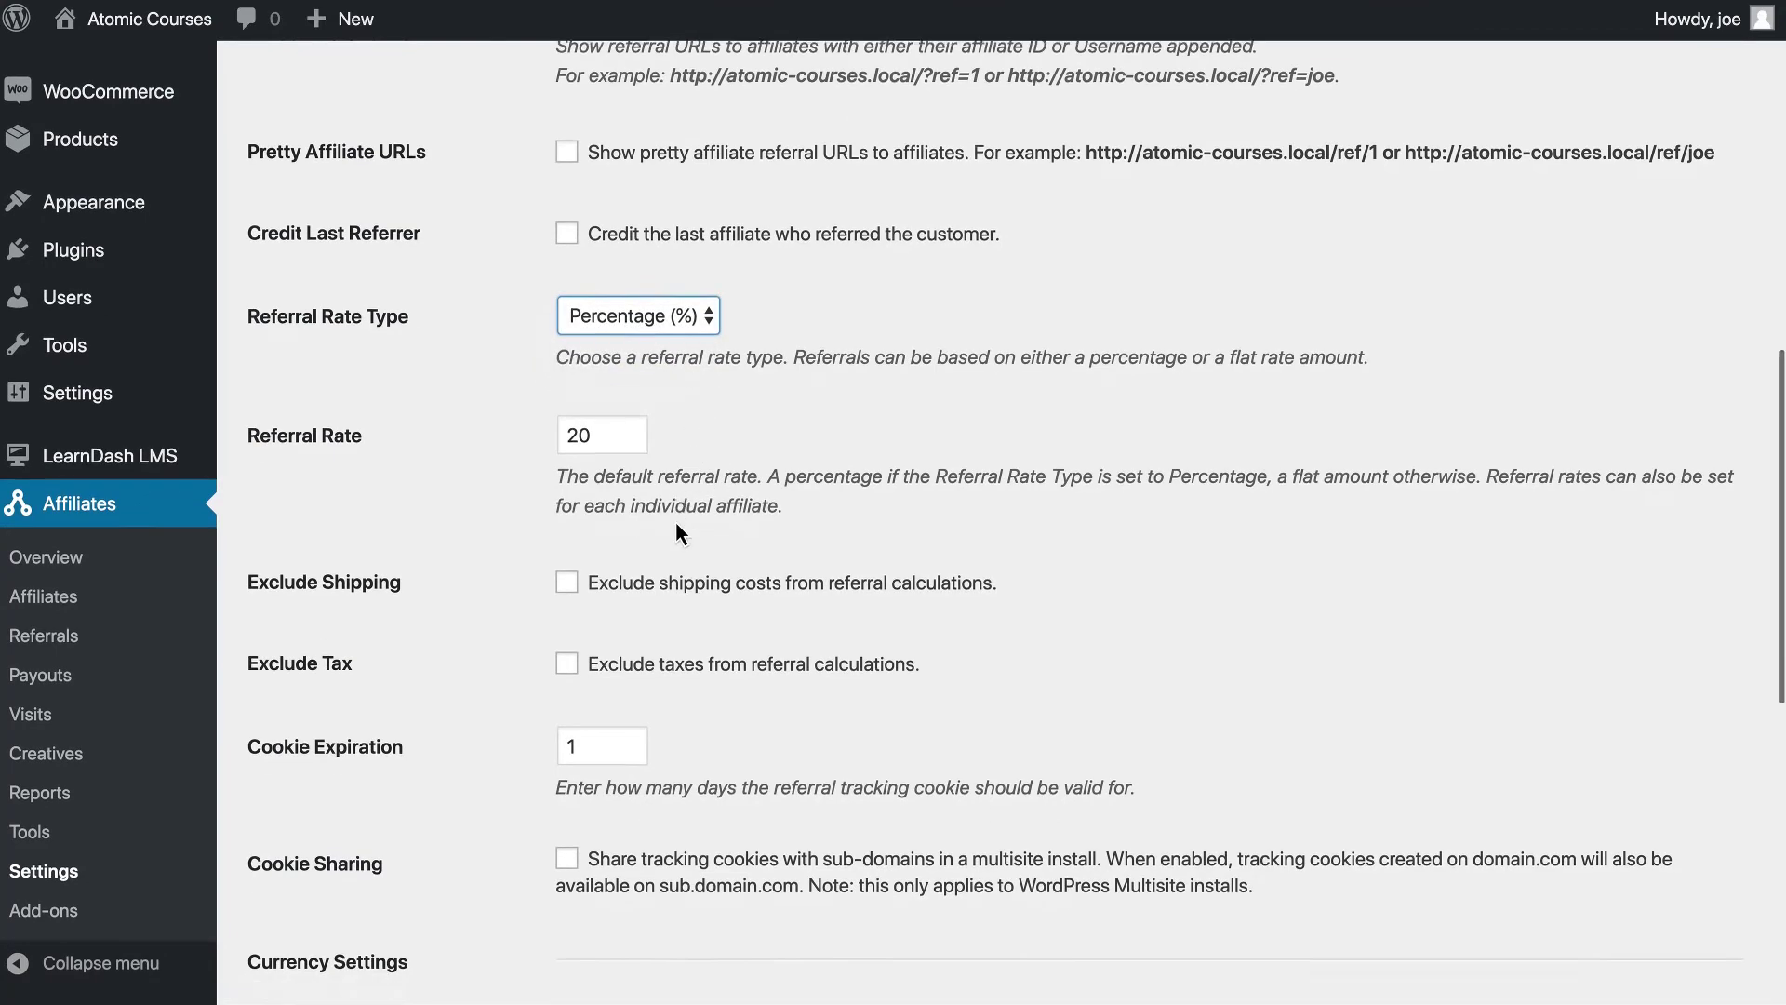
scroll(676, 532, down, 2)
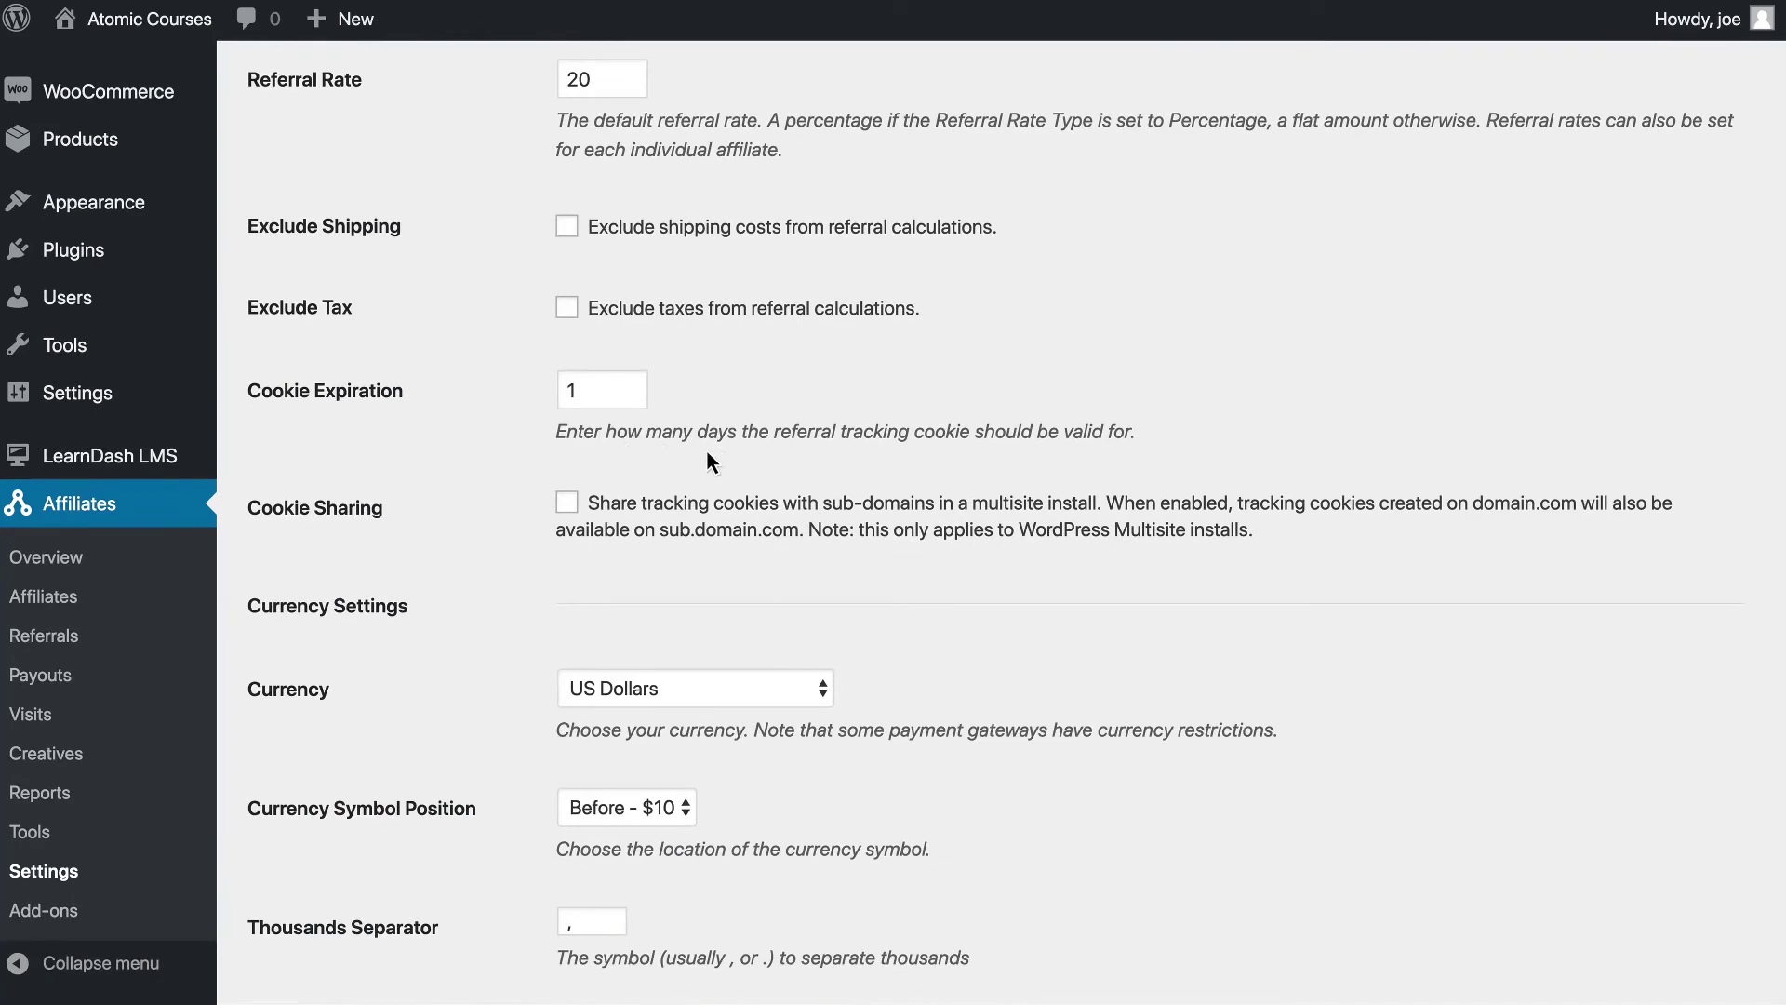
scroll(707, 453, down, 5)
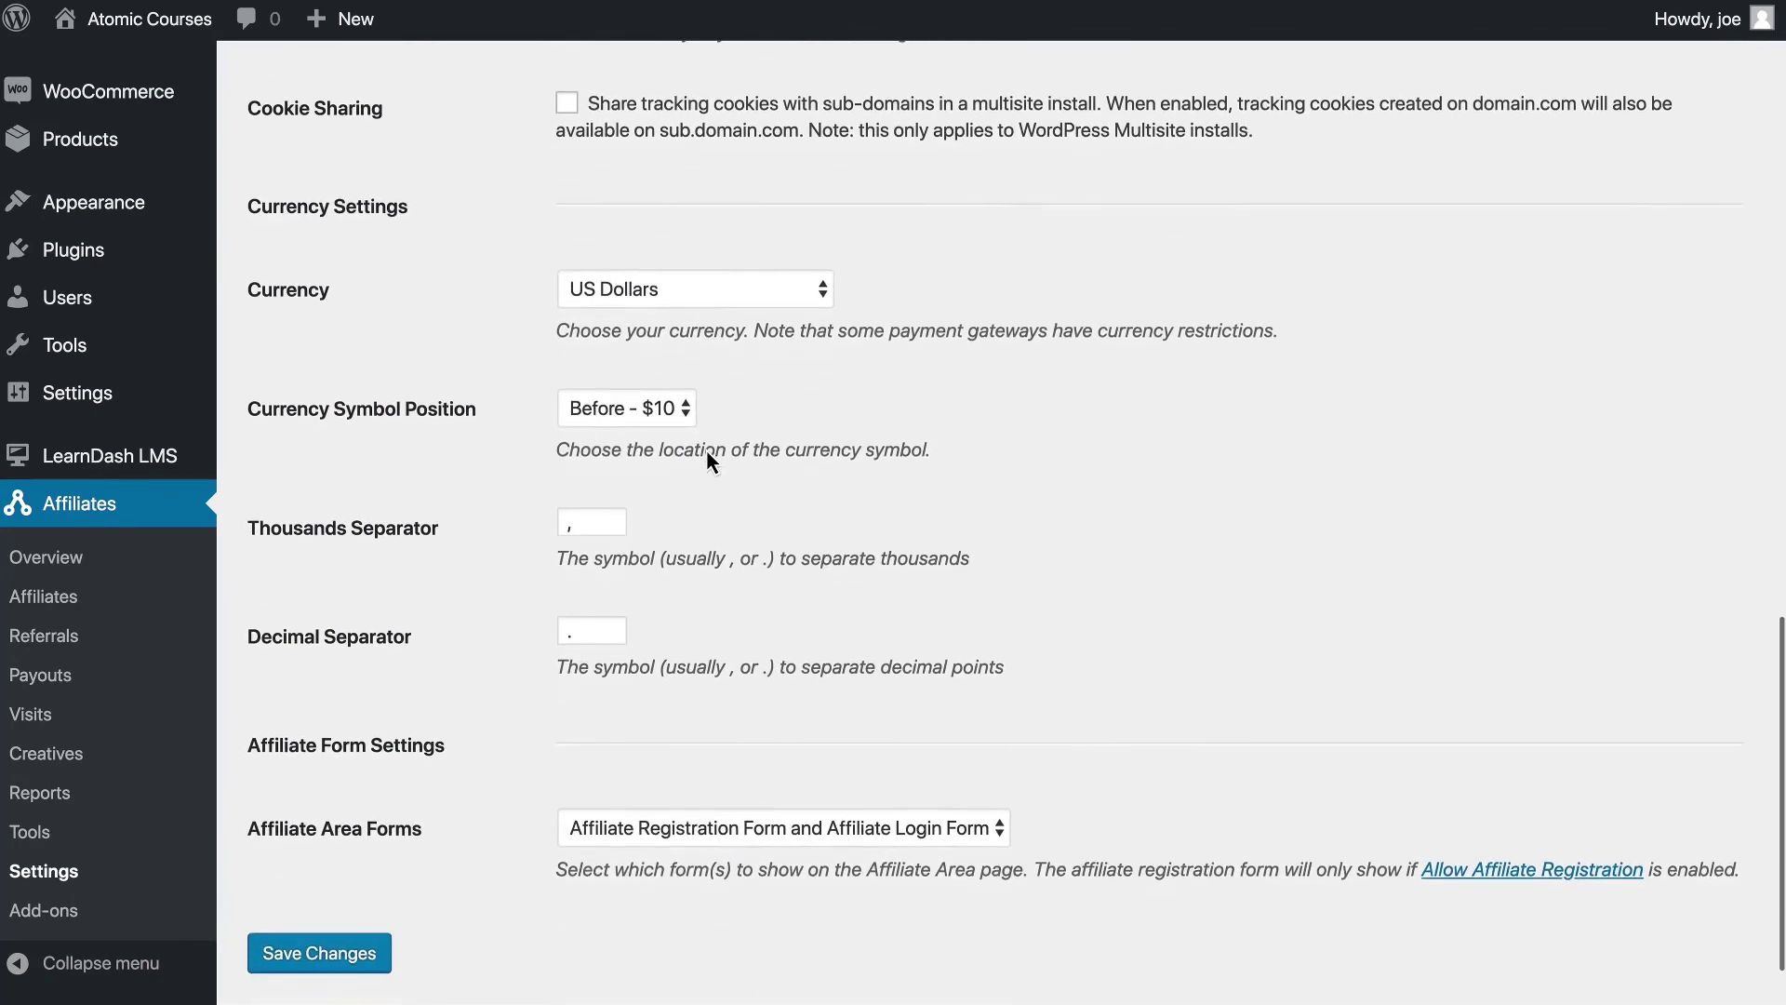
scroll(707, 453, down, 2)
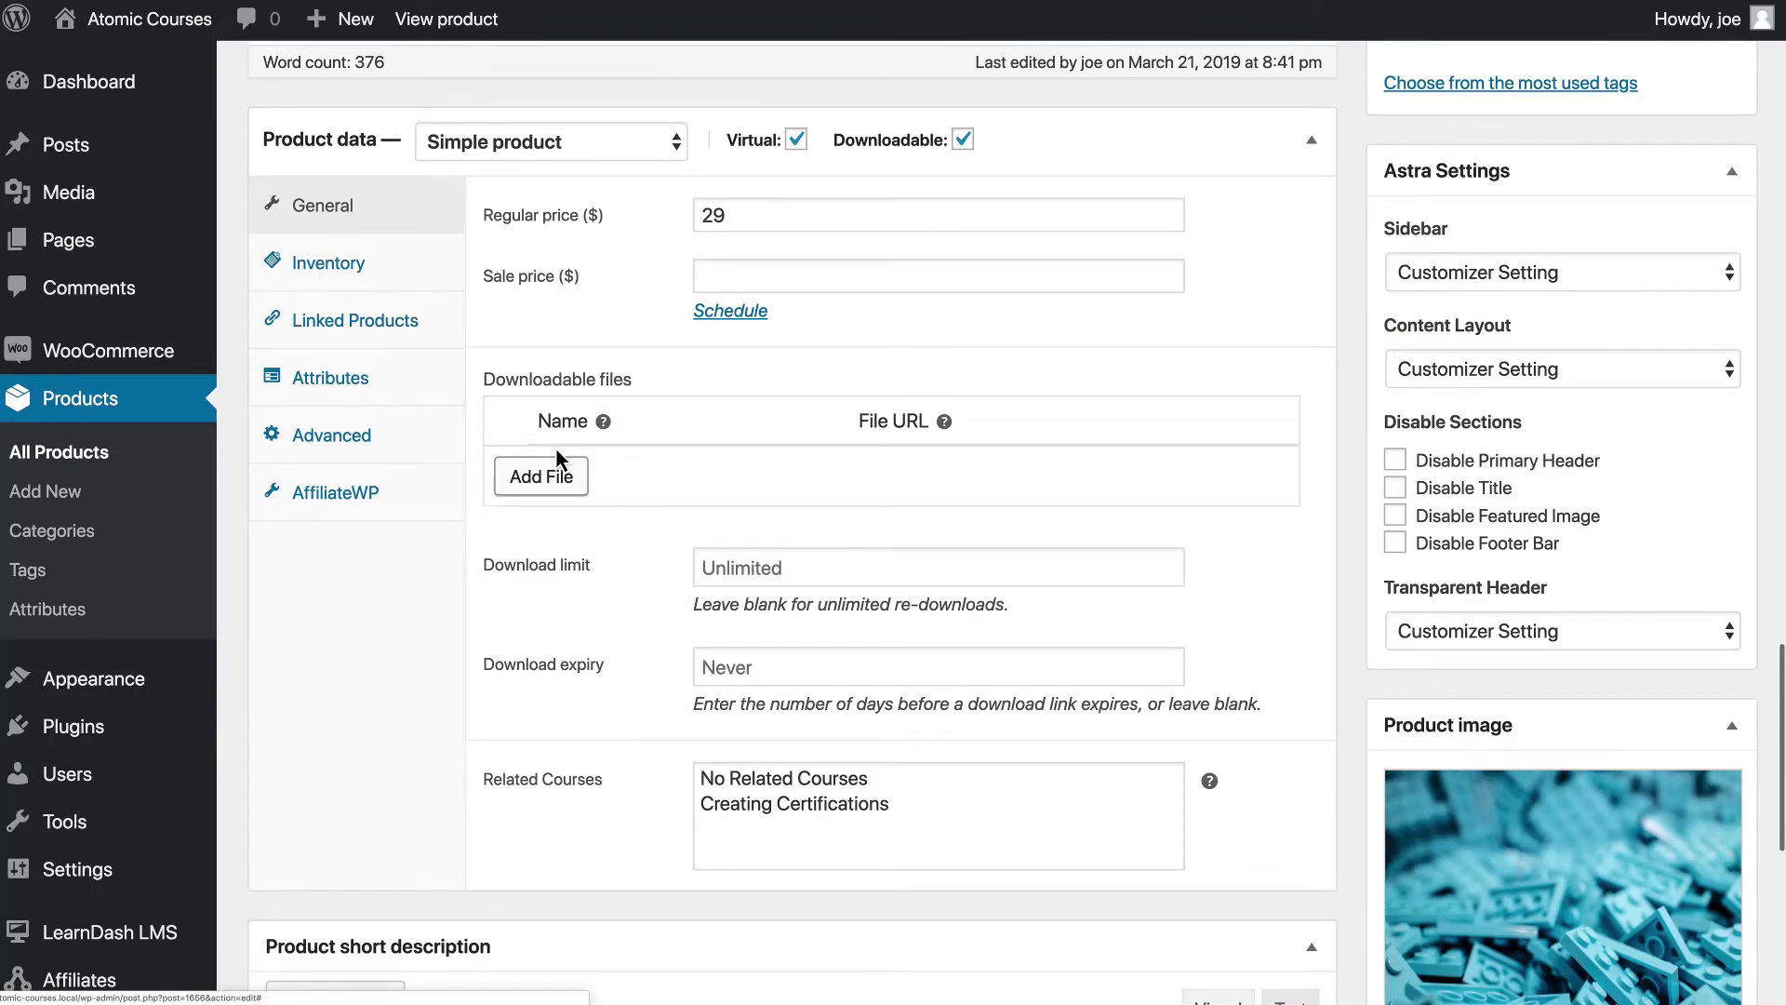
Step: Set the course product's AffiliateWP rate type to Percentage (%), with the rate field still blank
scroll(454, 455, up, 1)
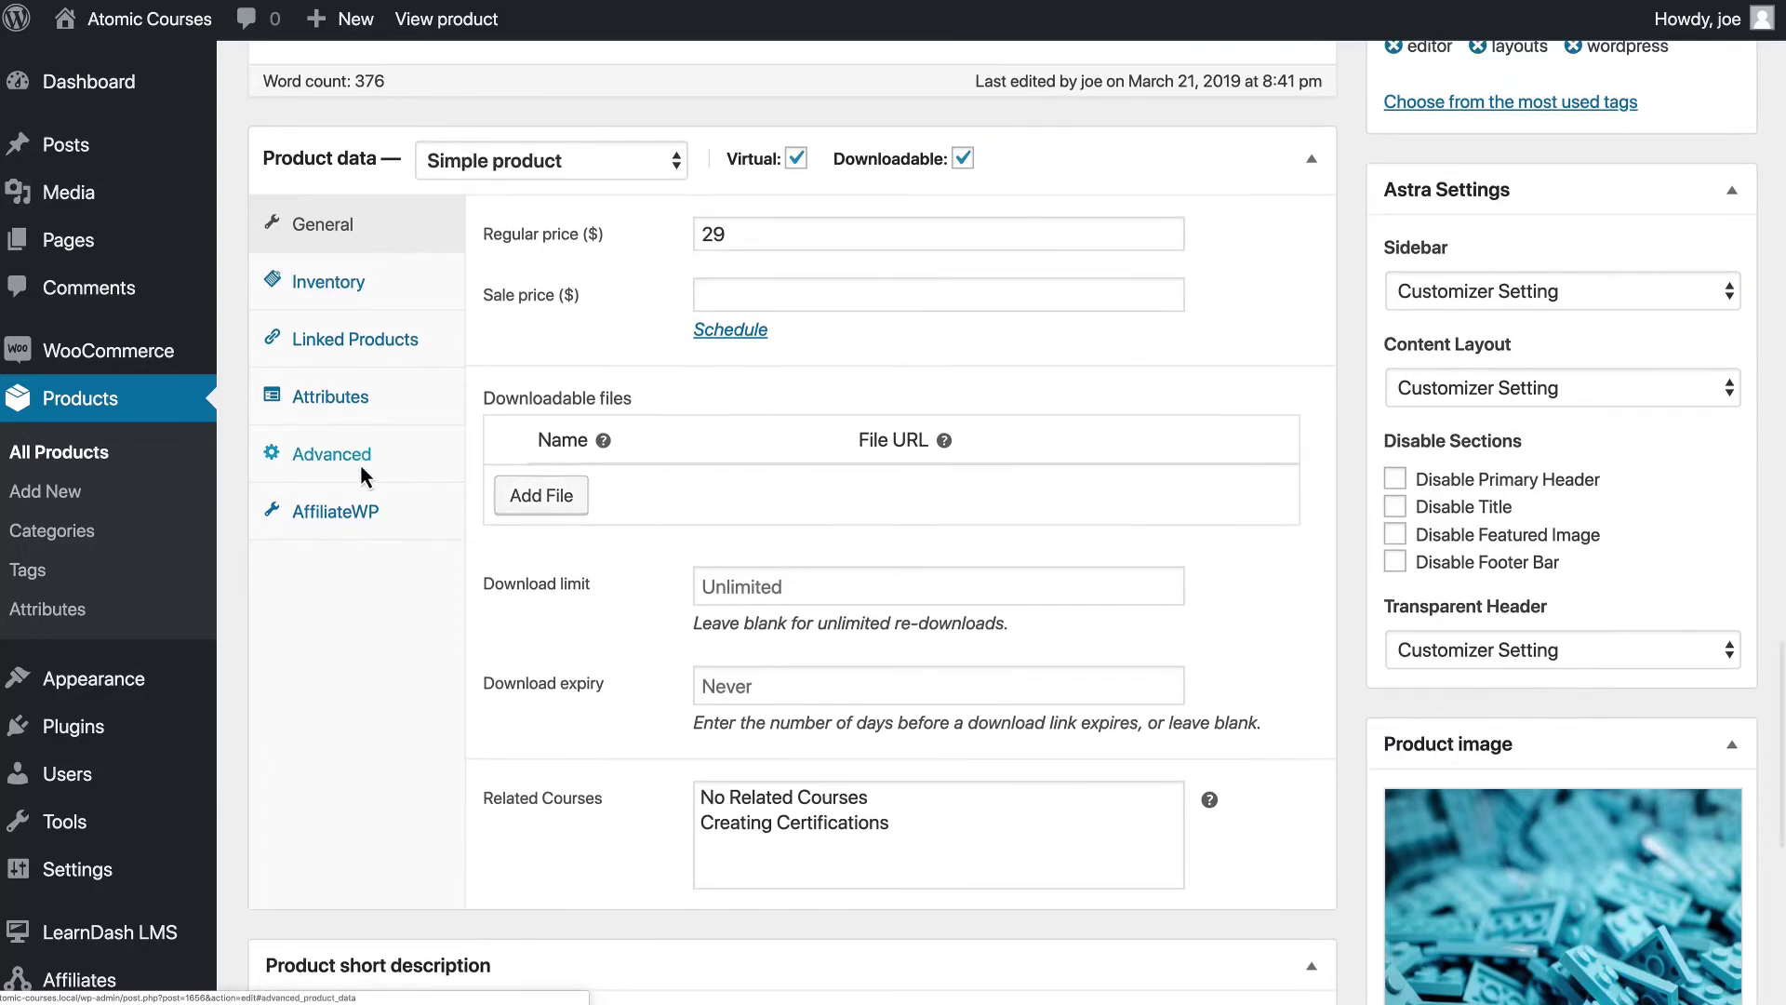
click(349, 528)
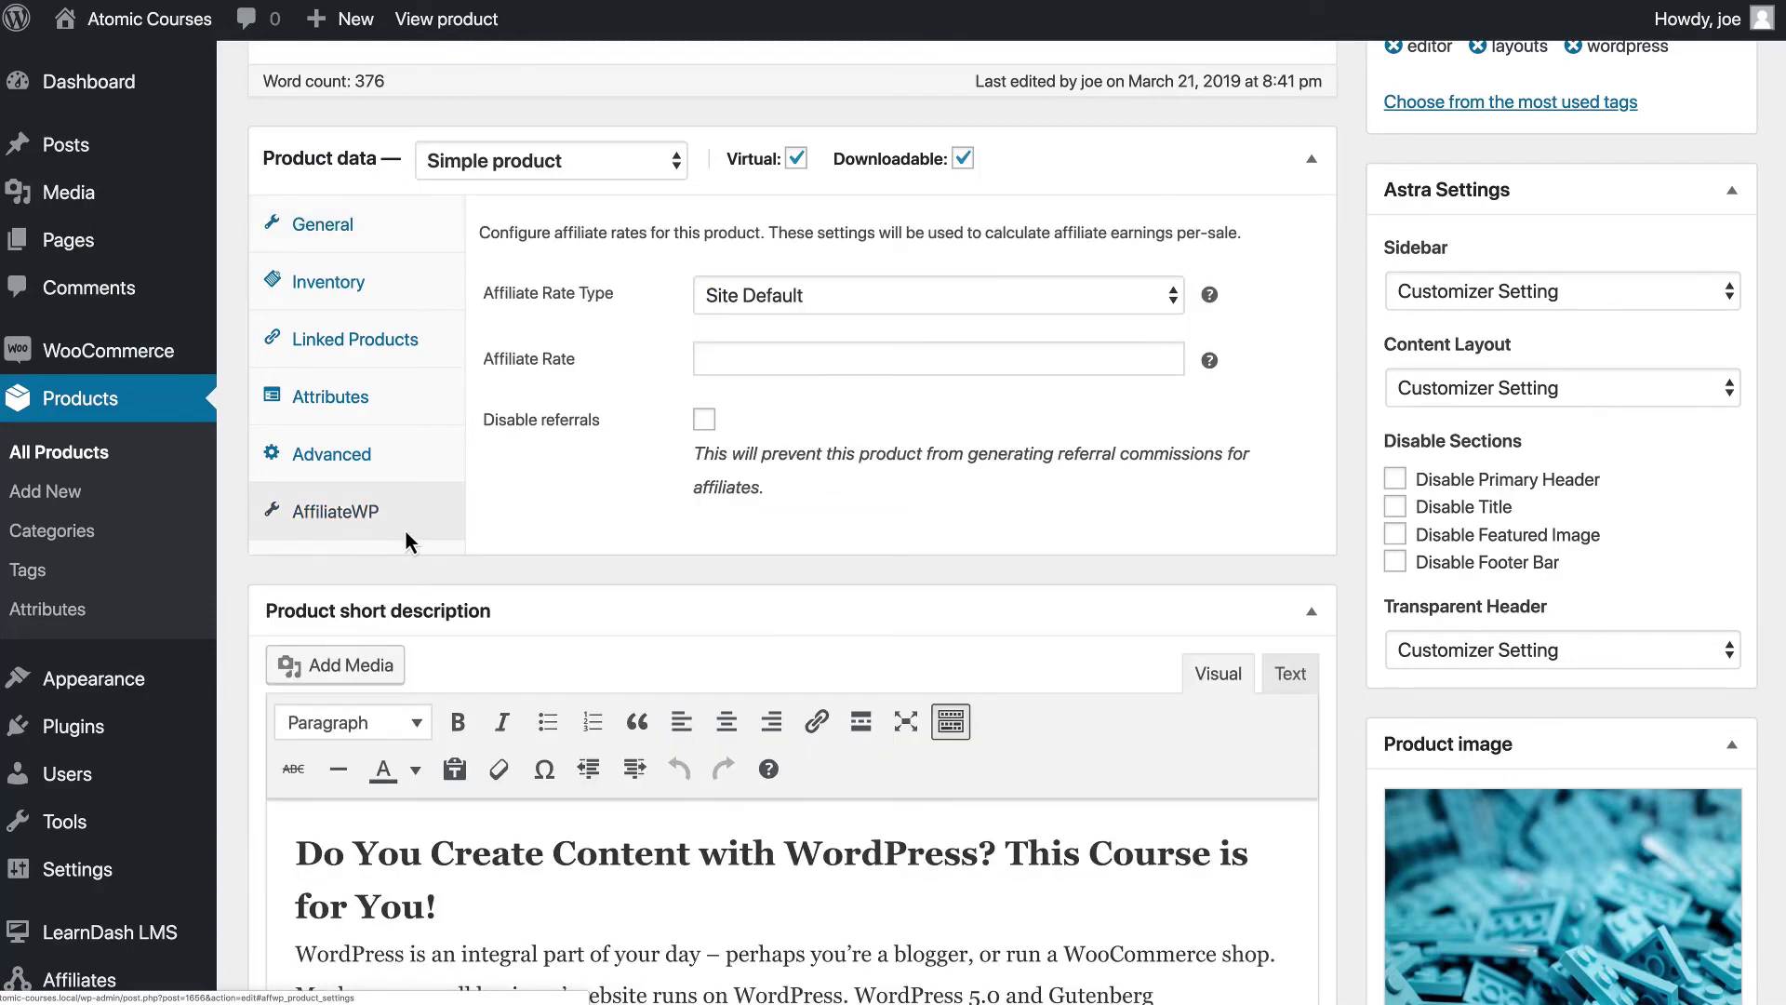
click(797, 298)
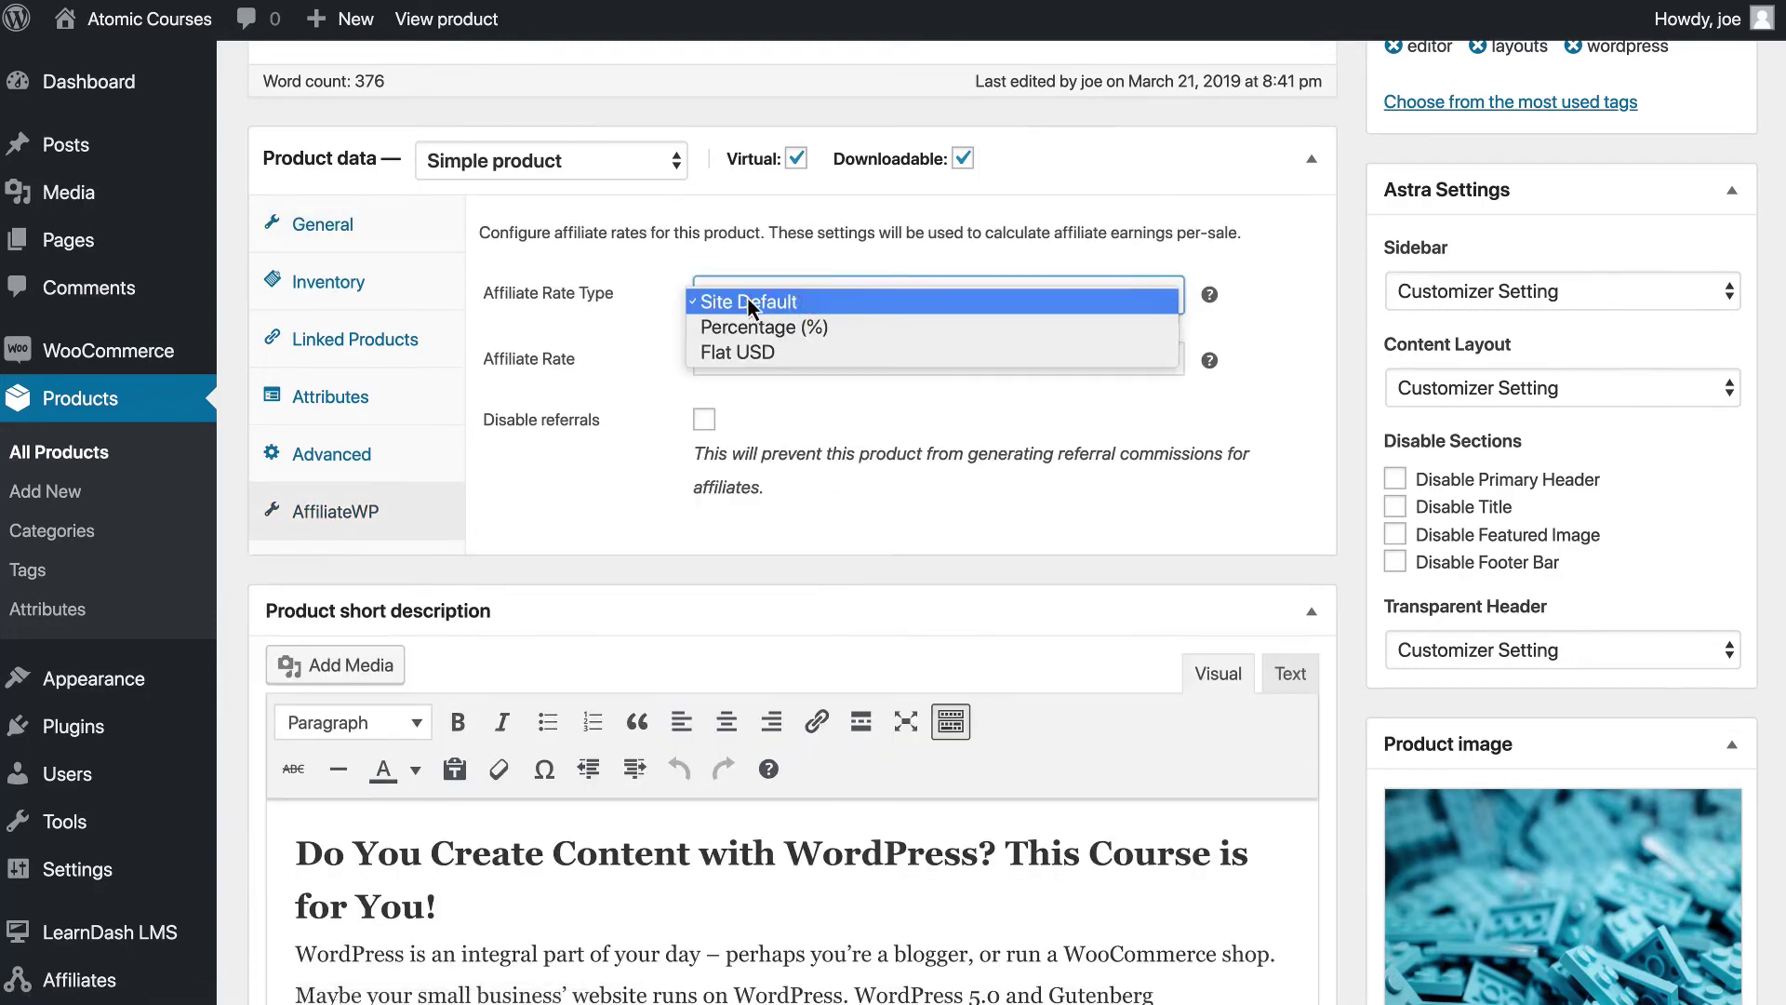
click(768, 328)
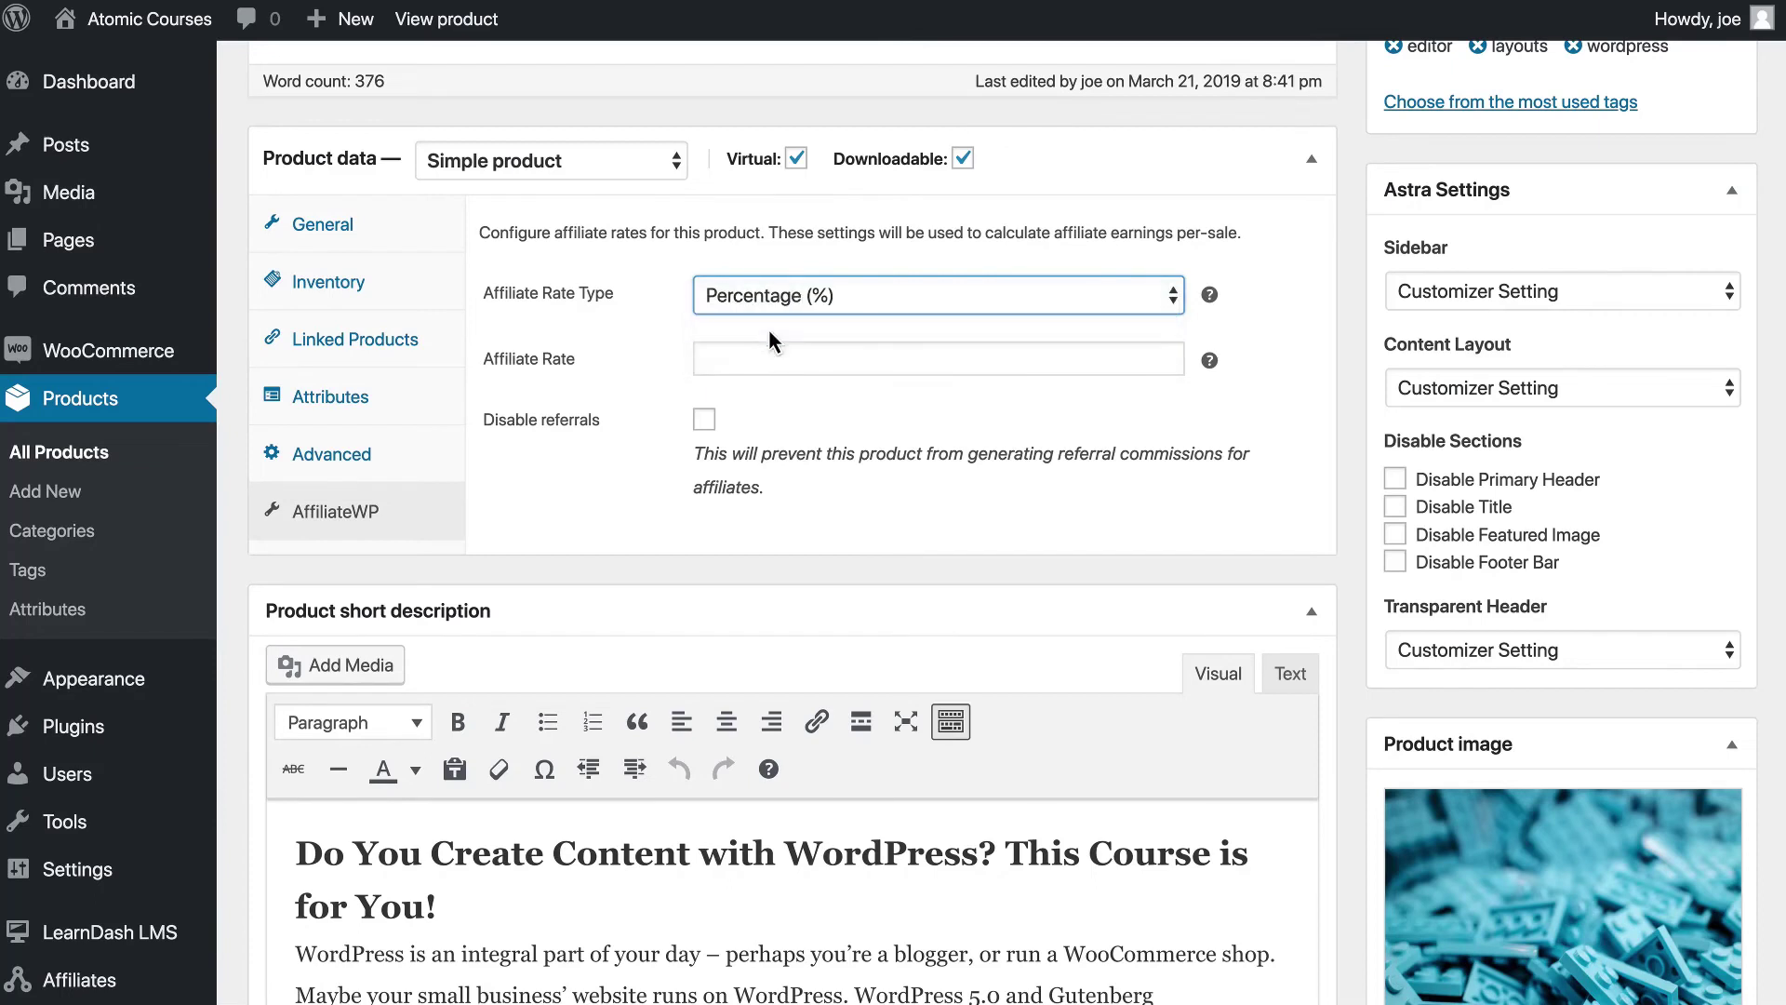
click(735, 364)
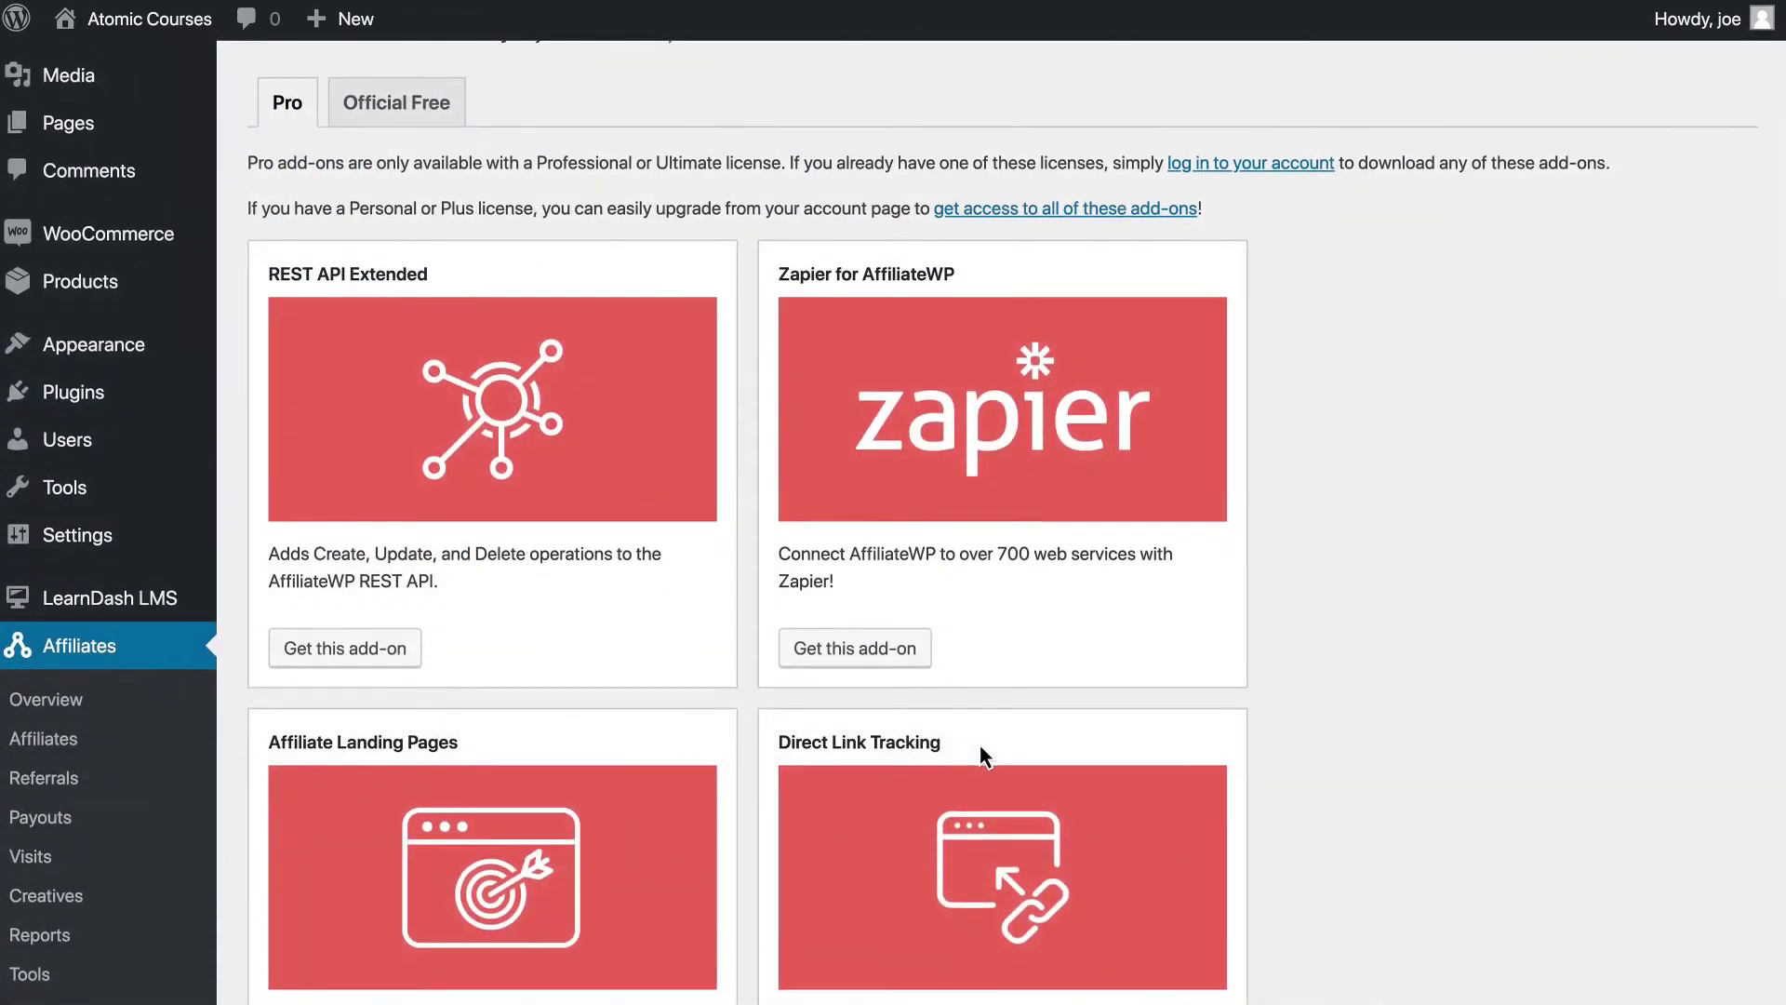
Step: Browse AffiliateWP add-ons such as REST API Extended, Zapier, Signup Referrals and Lifetime Commissions
scroll(980, 745, down, 5)
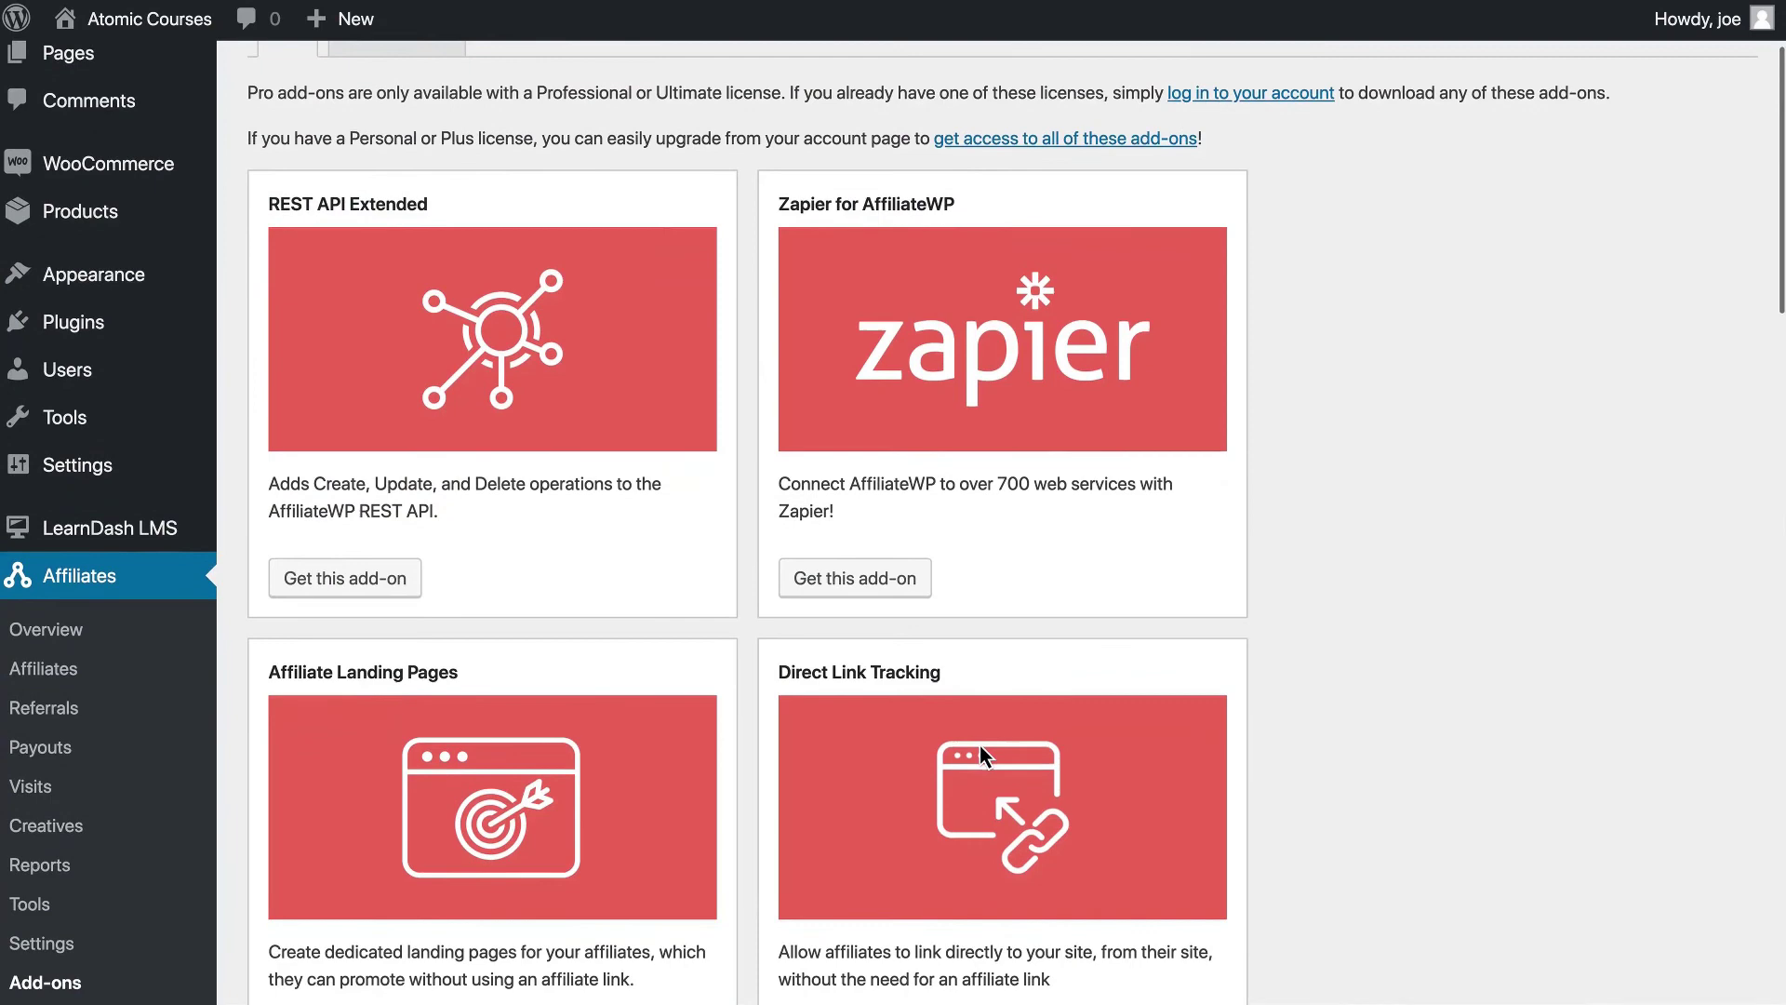
scroll(980, 745, down, 3)
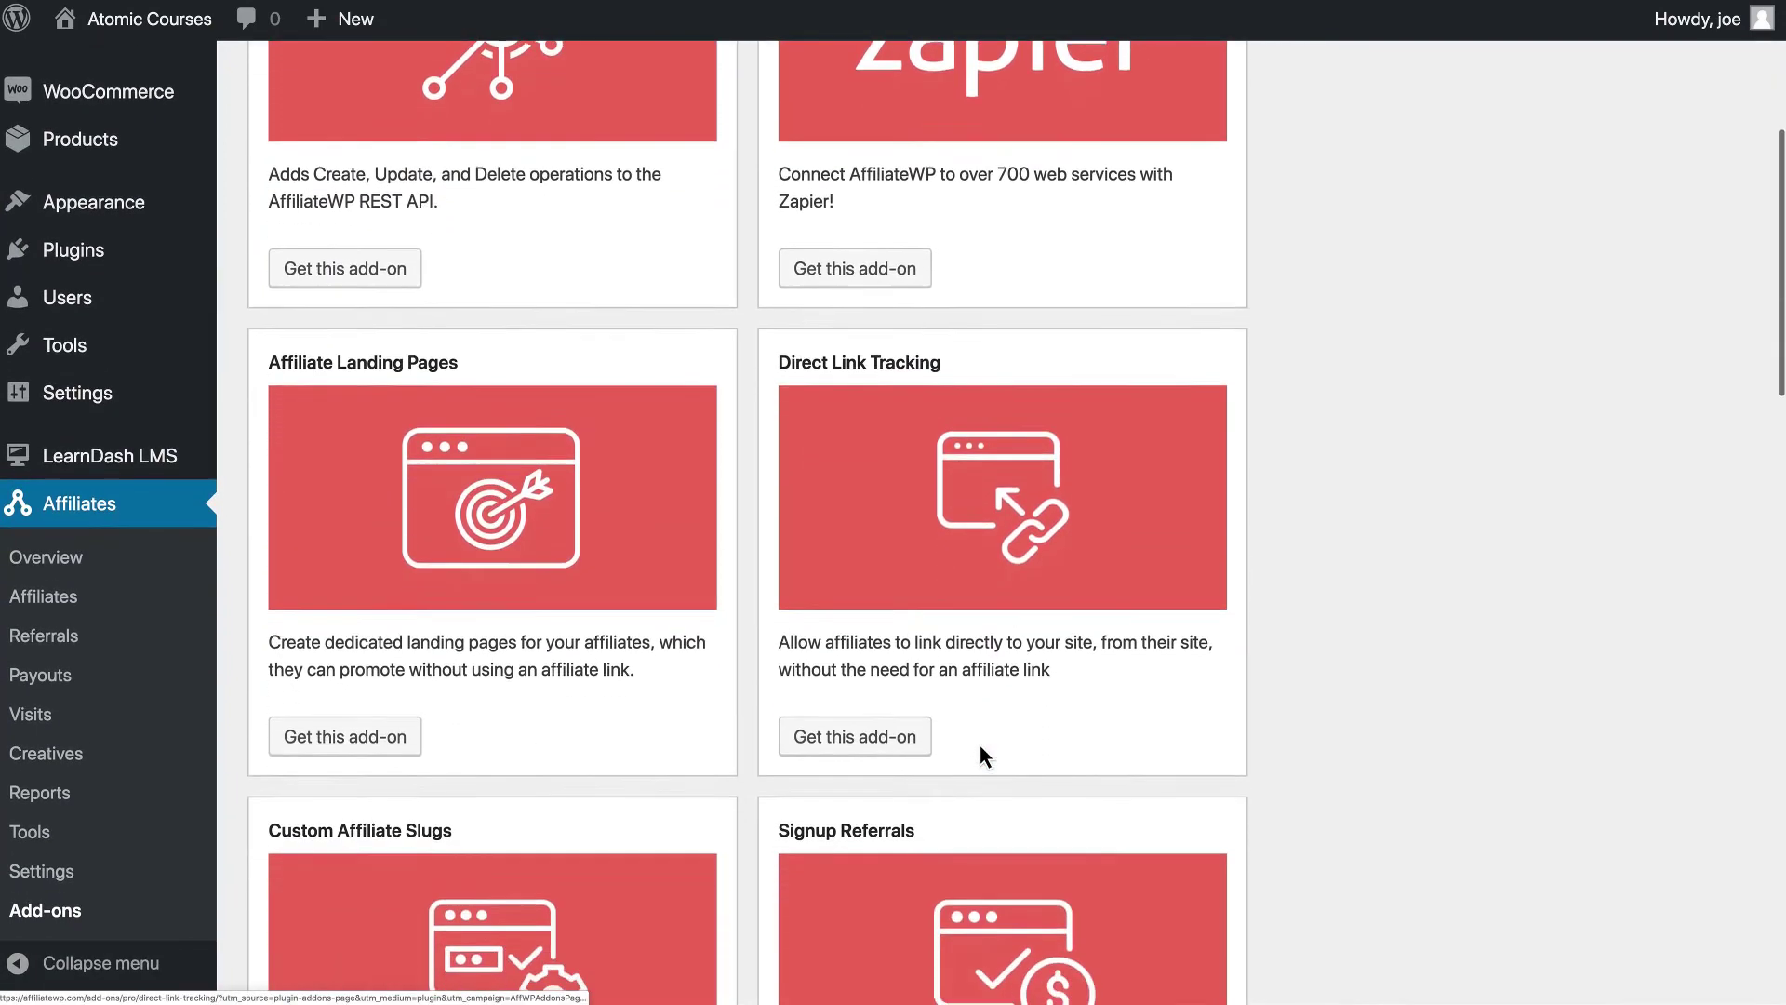
scroll(979, 745, down, 3)
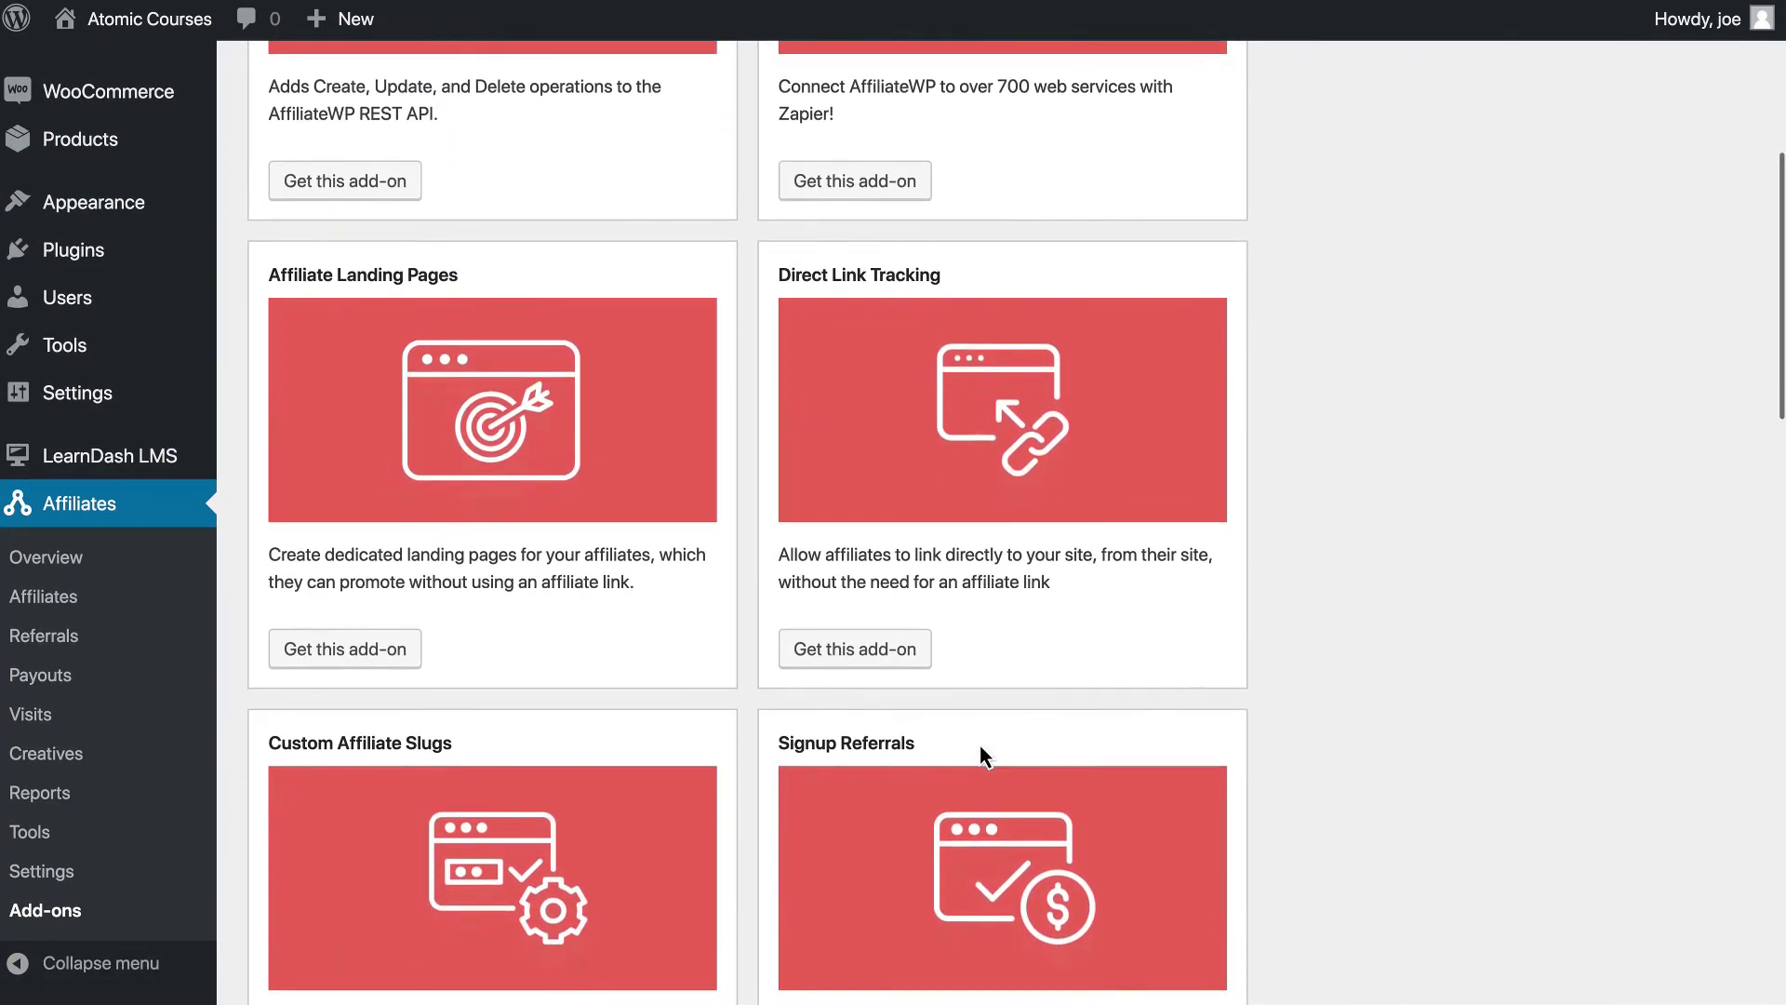
scroll(979, 745, down, 10)
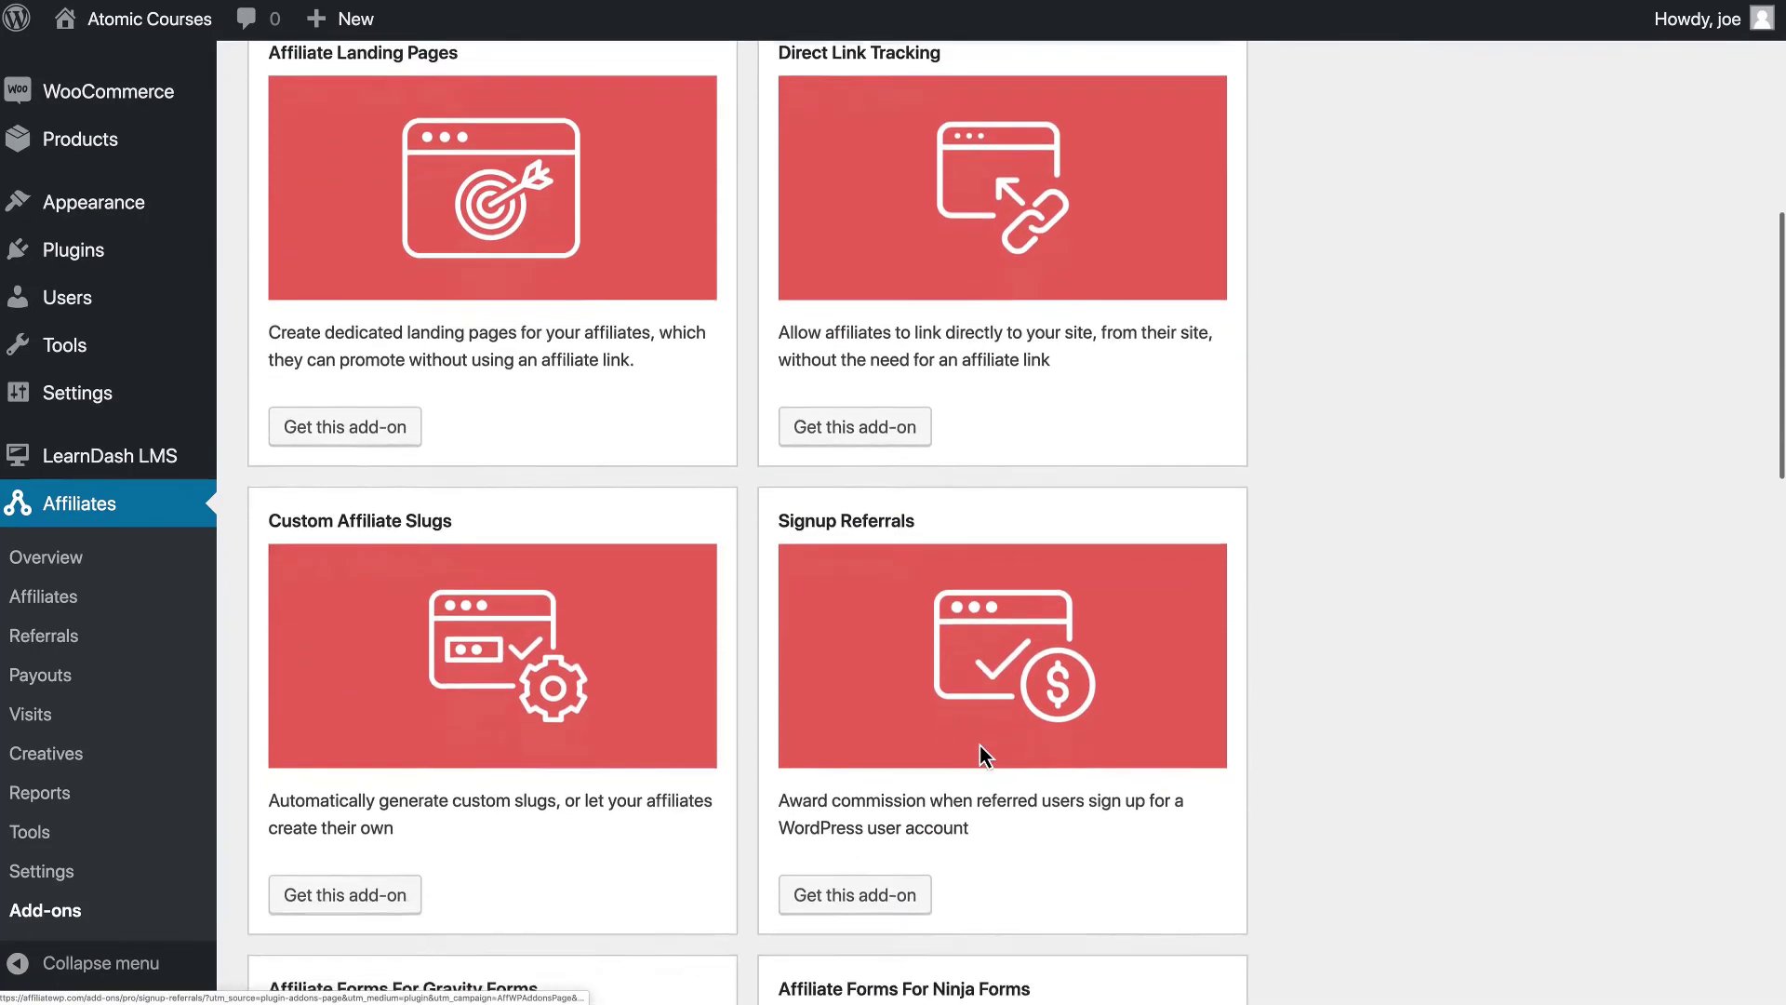
scroll(979, 745, down, 3)
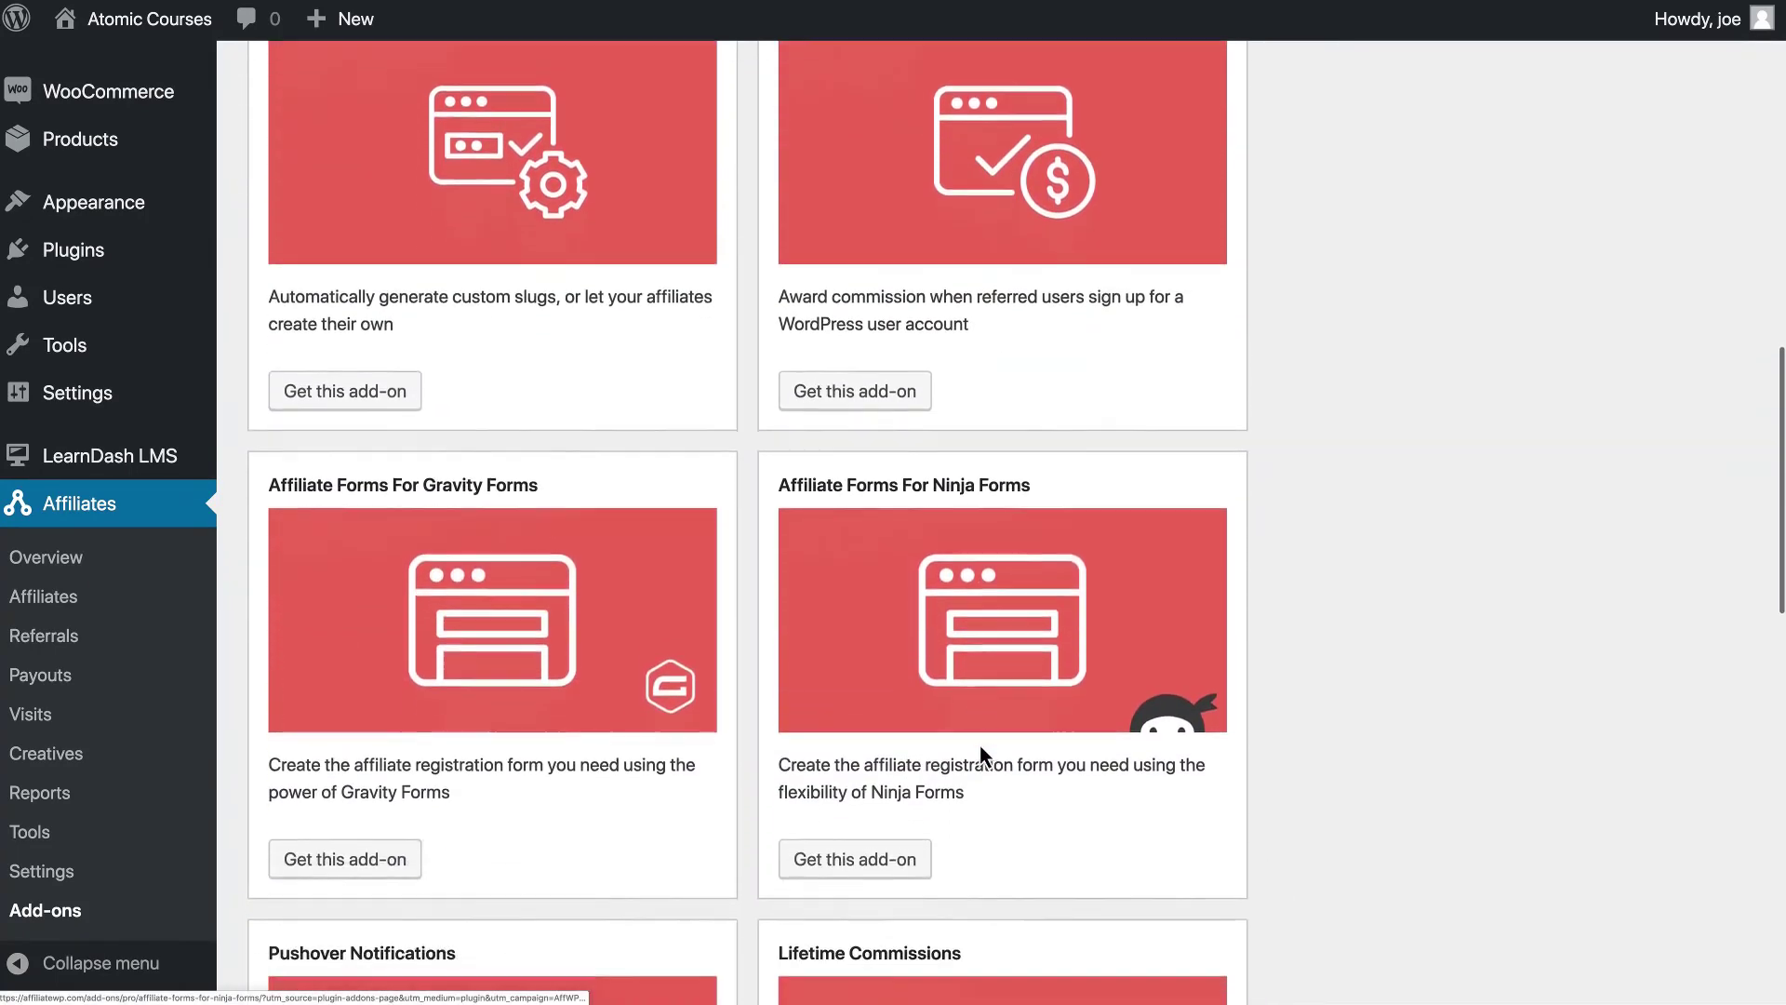